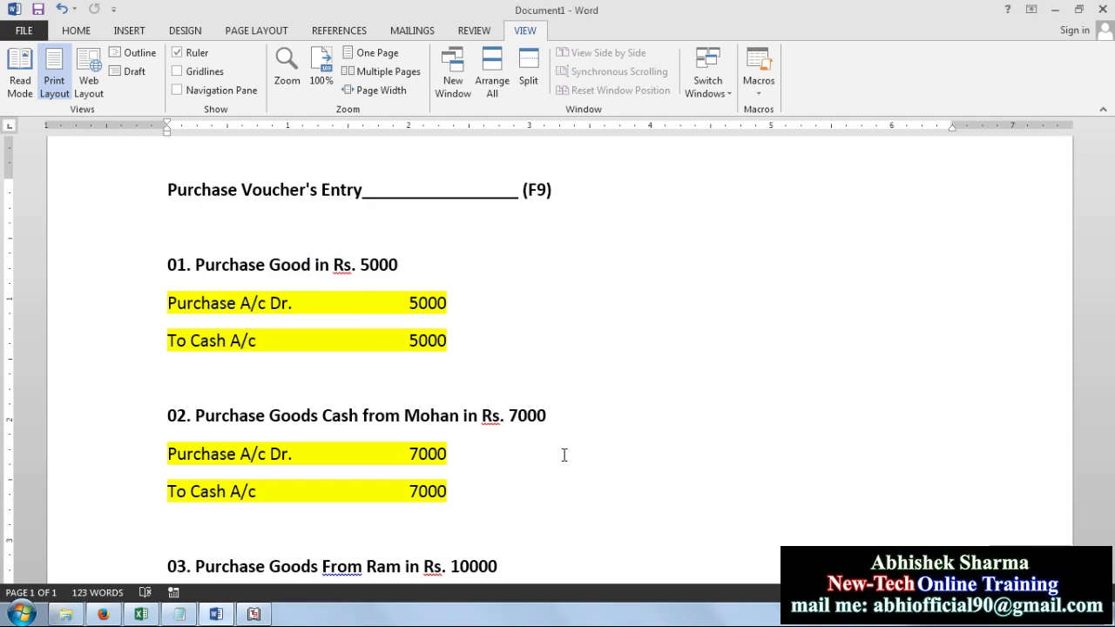
- Examine transaction 02, the Rs. 7000 cash purchase, comparing its wording with the Purchase debit and Cash credit lines
{"action": "scroll", "coordinate": [580, 443], "scroll_direction": "down", "scroll_amount": 4}
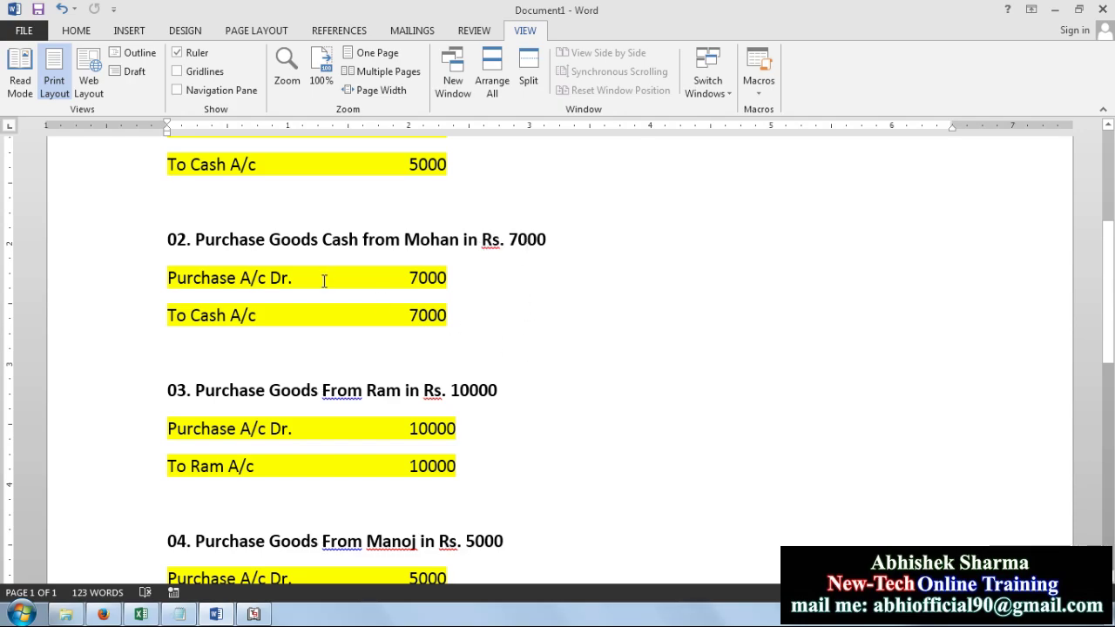
{"action": "left_click_drag", "start_coordinate": [196, 242], "coordinate": [350, 242]}
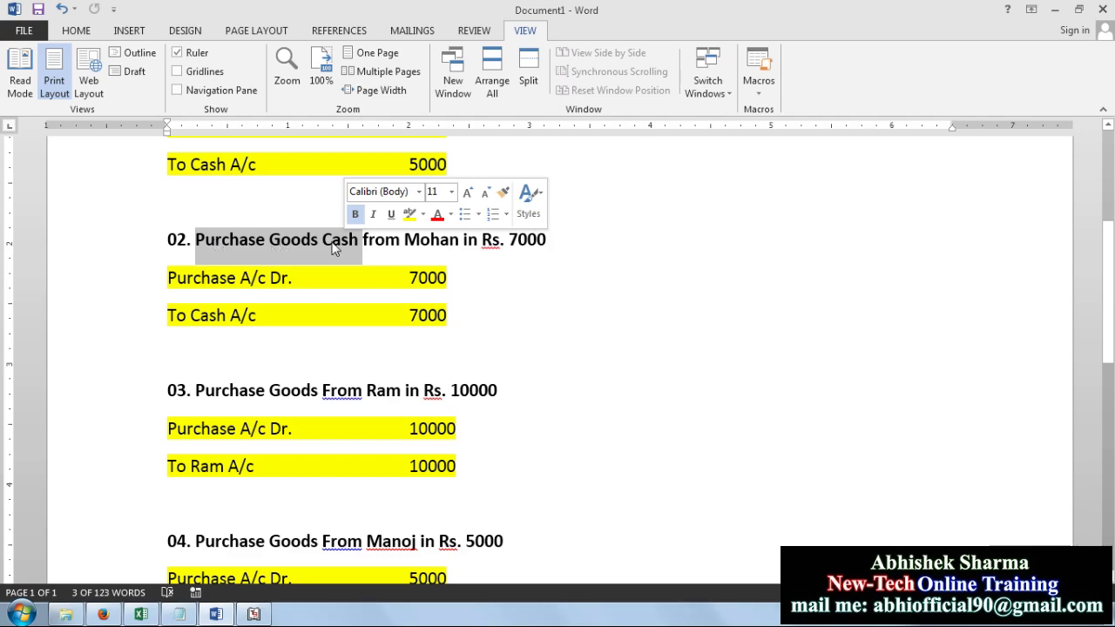
{"action": "double_click", "coordinate": [538, 246]}
{"action": "left_click", "coordinate": [497, 349]}
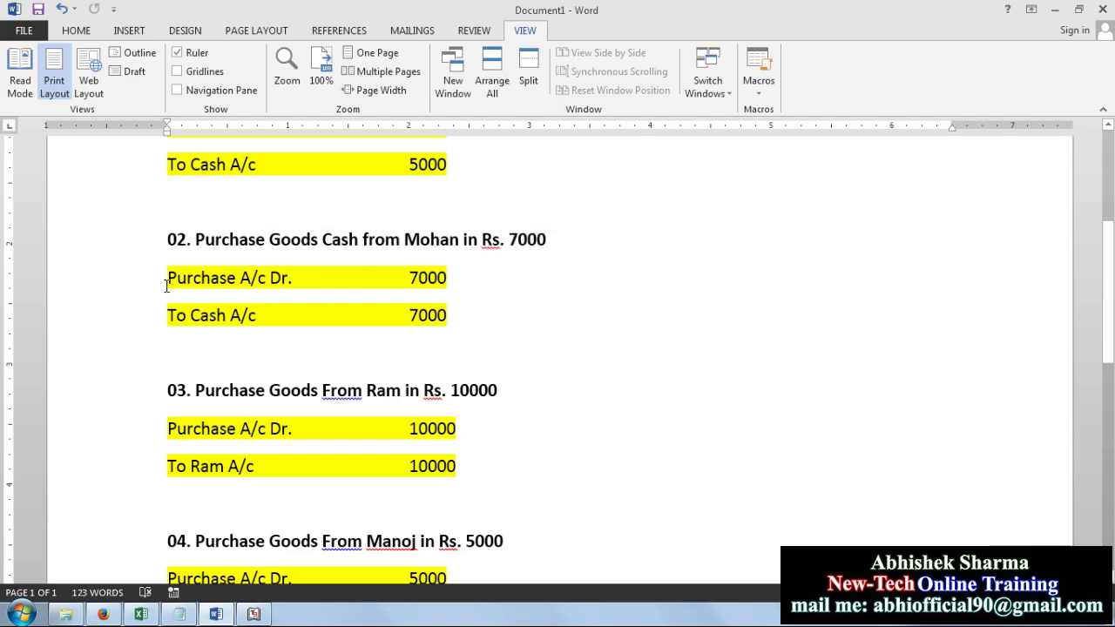
{"action": "left_click_drag", "start_coordinate": [168, 277], "coordinate": [420, 278]}
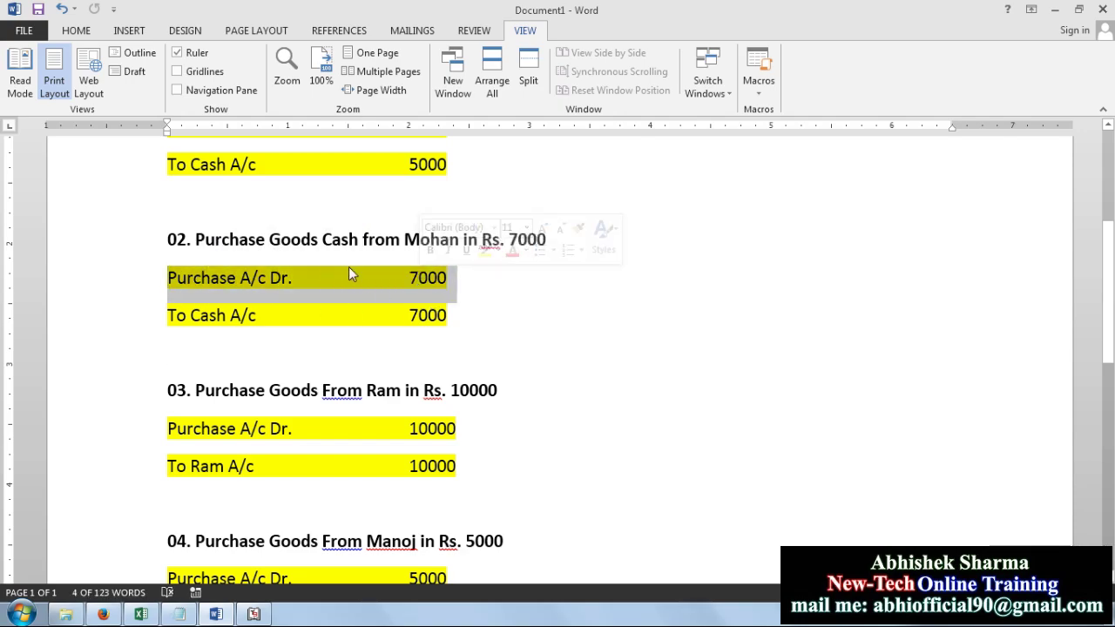
{"action": "left_click_drag", "start_coordinate": [167, 316], "coordinate": [261, 317]}
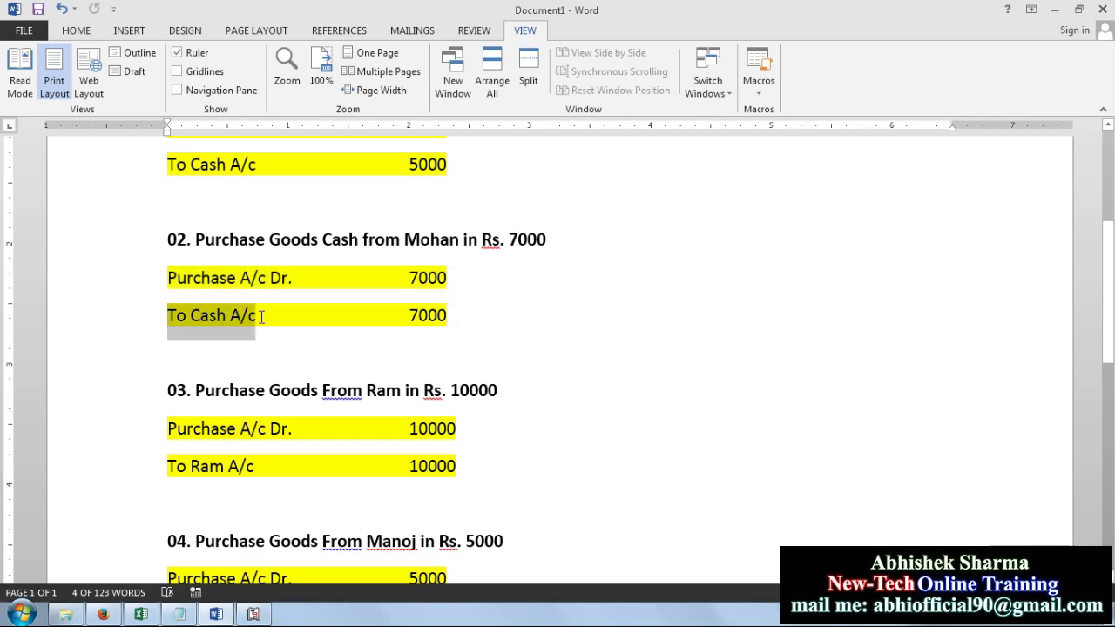
{"action": "double_click", "coordinate": [348, 245]}
{"action": "left_click", "coordinate": [202, 317]}
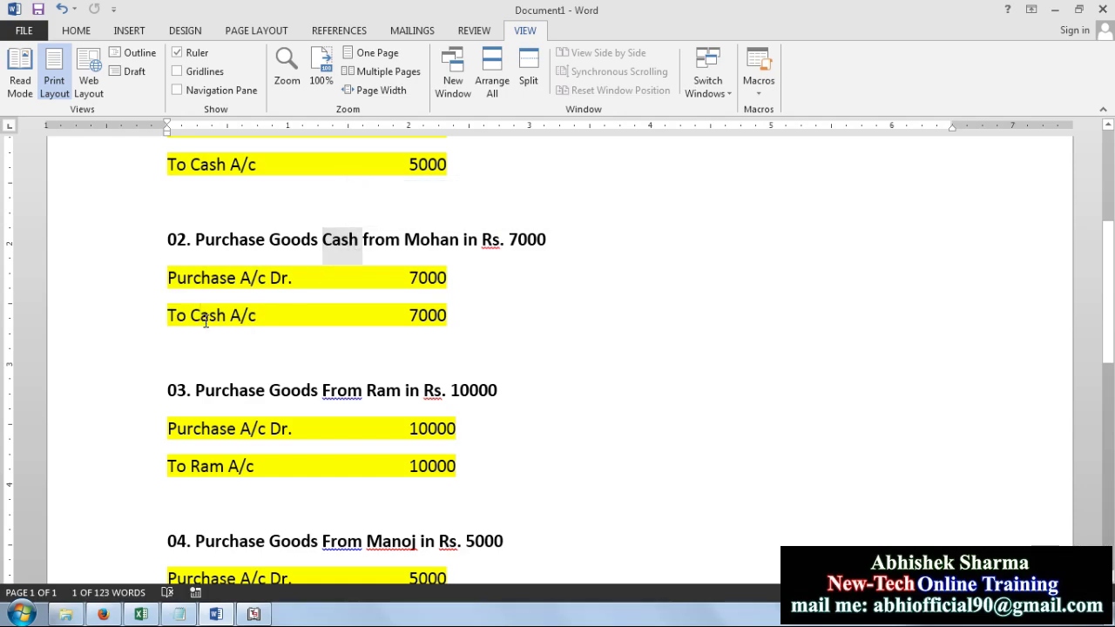
{"action": "left_click_drag", "start_coordinate": [404, 240], "coordinate": [547, 238]}
{"action": "left_click_drag", "start_coordinate": [256, 316], "coordinate": [173, 315]}
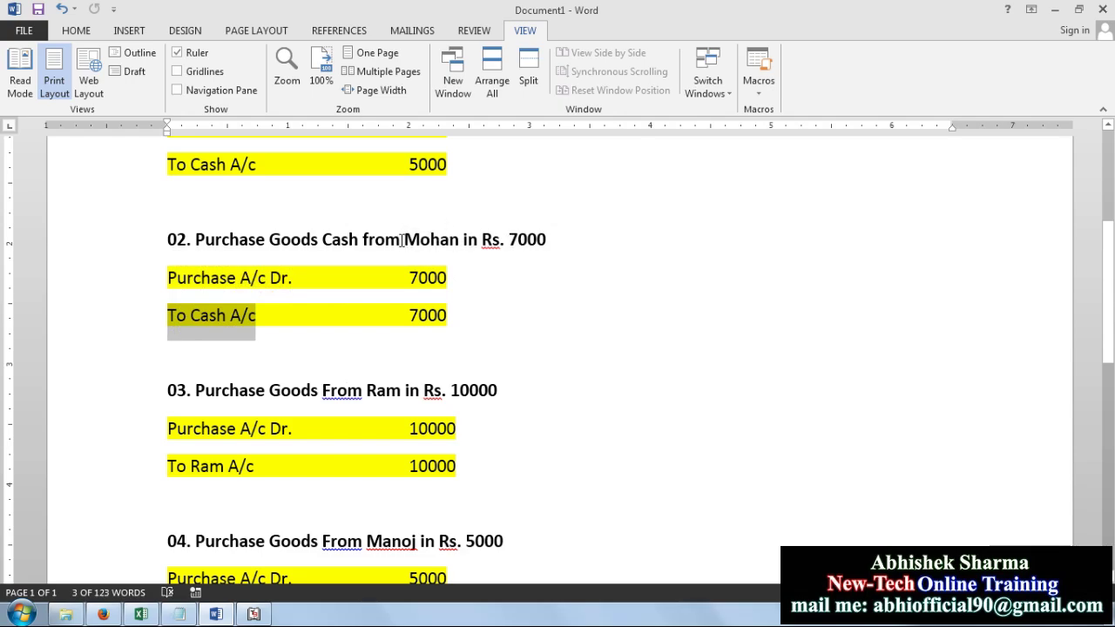
{"action": "left_click_drag", "start_coordinate": [403, 240], "coordinate": [552, 237]}
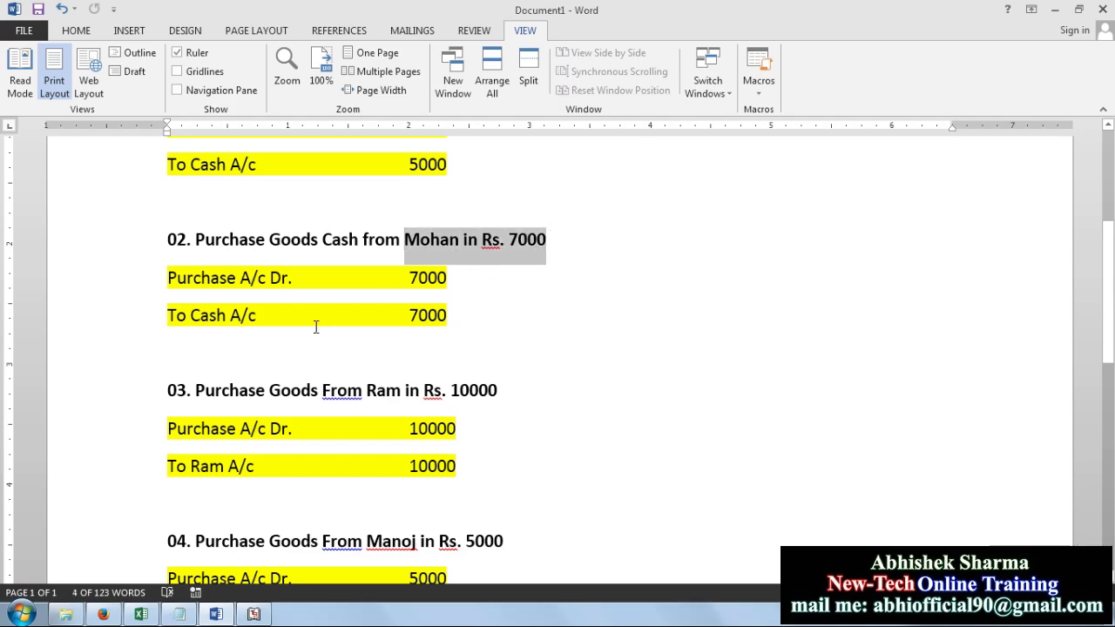
{"action": "left_click", "coordinate": [281, 322]}
{"action": "left_click_drag", "start_coordinate": [166, 318], "coordinate": [296, 316]}
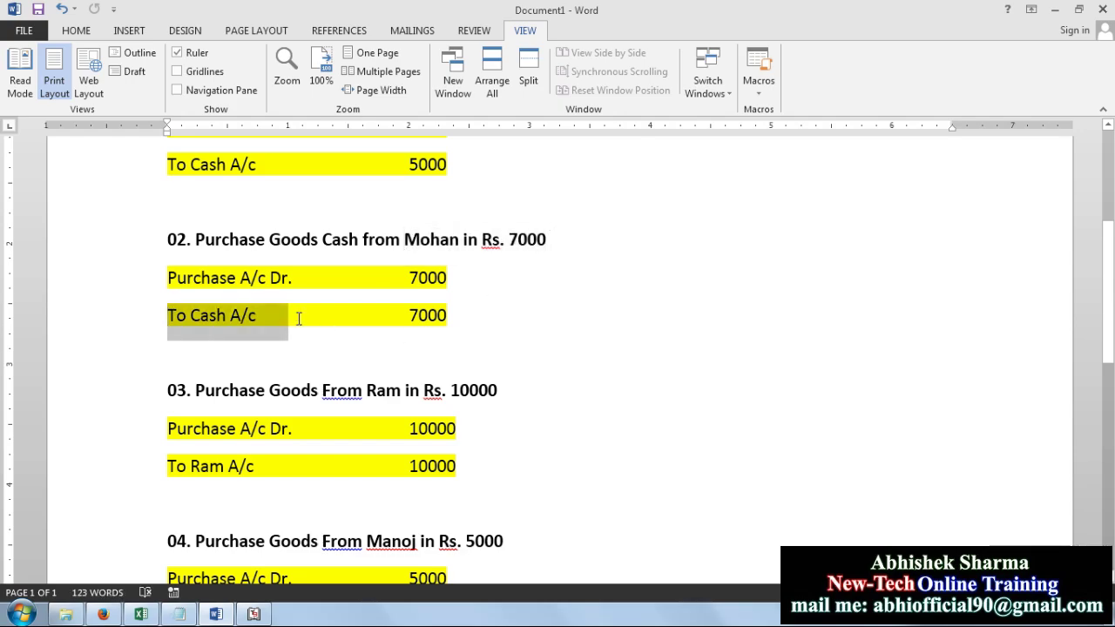
- Examine credit purchases 03 and 04, checking the Purchase debit line and the supplier credit line of each
{"action": "scroll", "coordinate": [629, 446], "scroll_direction": "down", "scroll_amount": 2}
{"action": "left_click", "coordinate": [597, 390]}
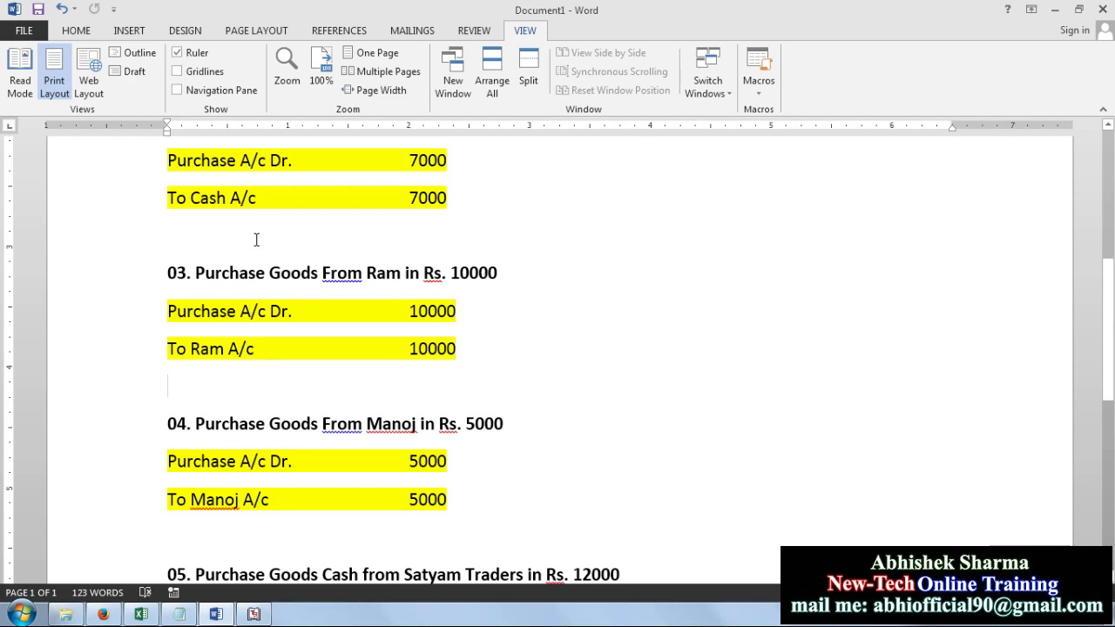
{"action": "scroll", "coordinate": [351, 324], "scroll_direction": "up", "scroll_amount": 1}
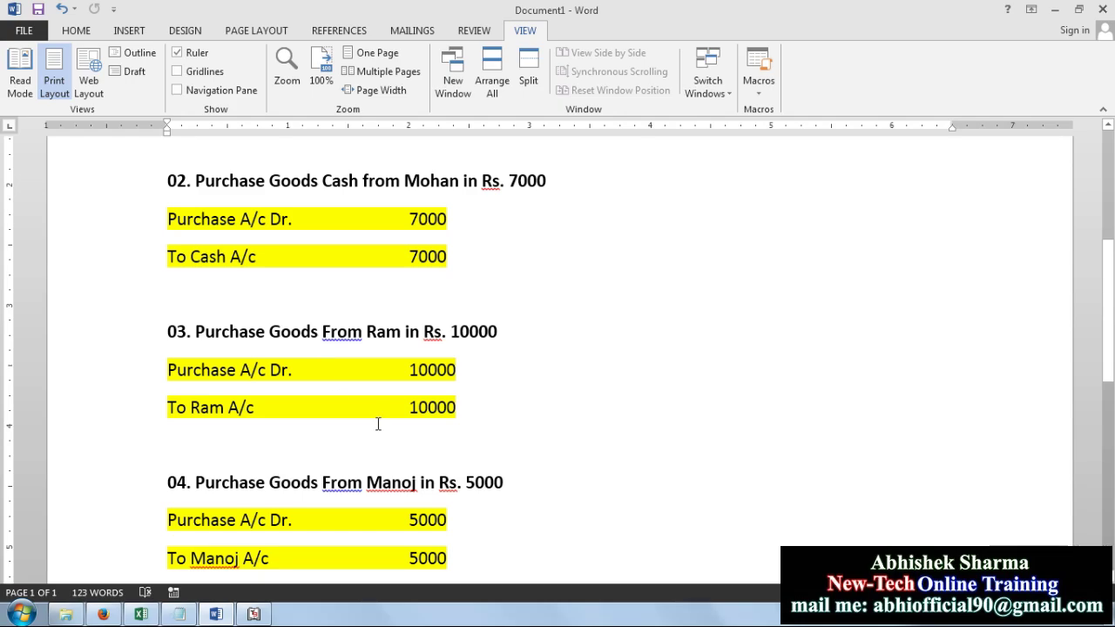
{"action": "scroll", "coordinate": [547, 403], "scroll_direction": "down", "scroll_amount": 1}
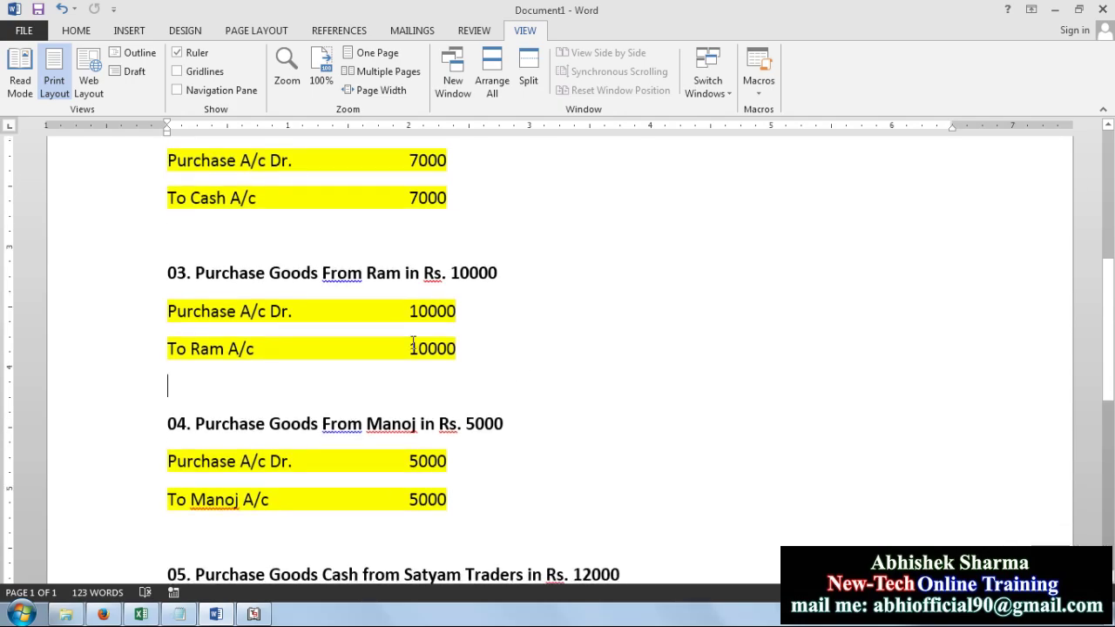
{"action": "left_click_drag", "start_coordinate": [169, 314], "coordinate": [284, 319]}
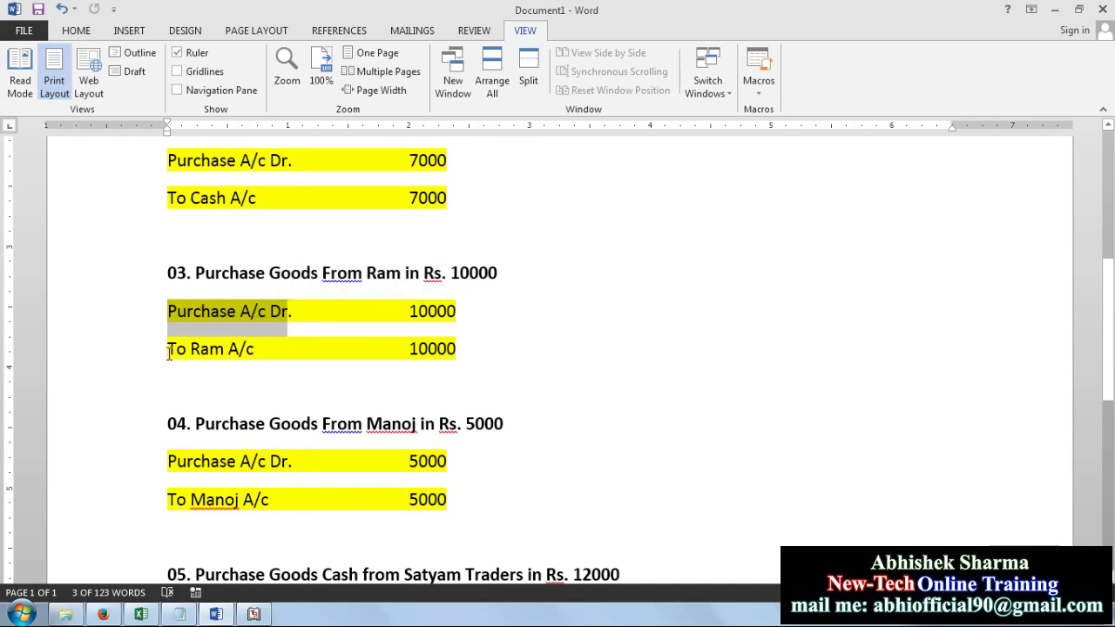
{"action": "left_click_drag", "start_coordinate": [169, 352], "coordinate": [259, 351]}
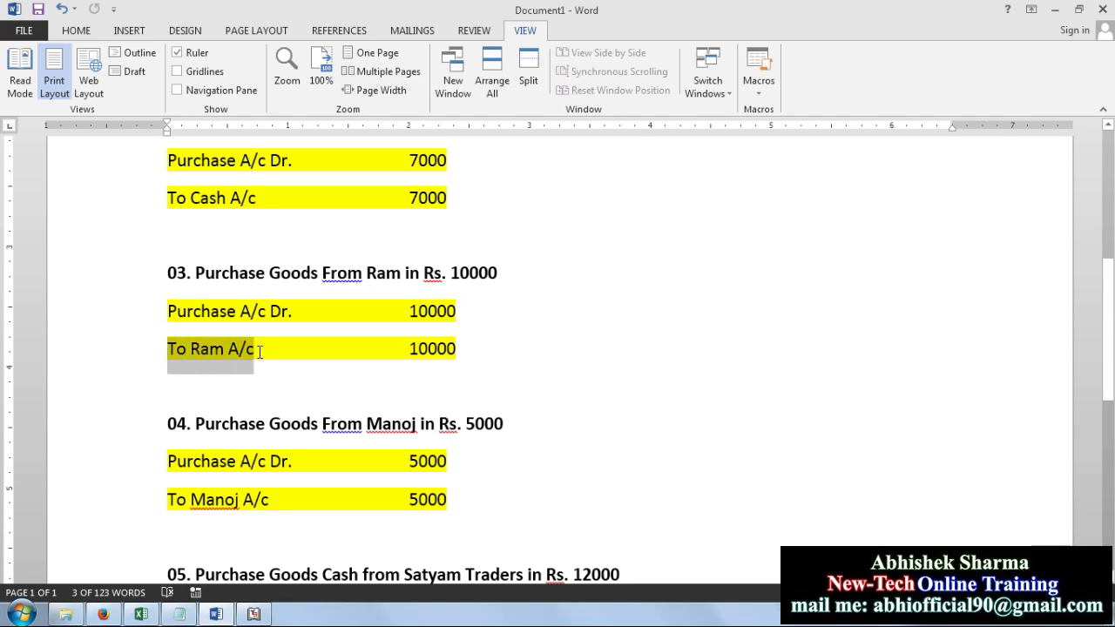
{"action": "left_click", "coordinate": [218, 314]}
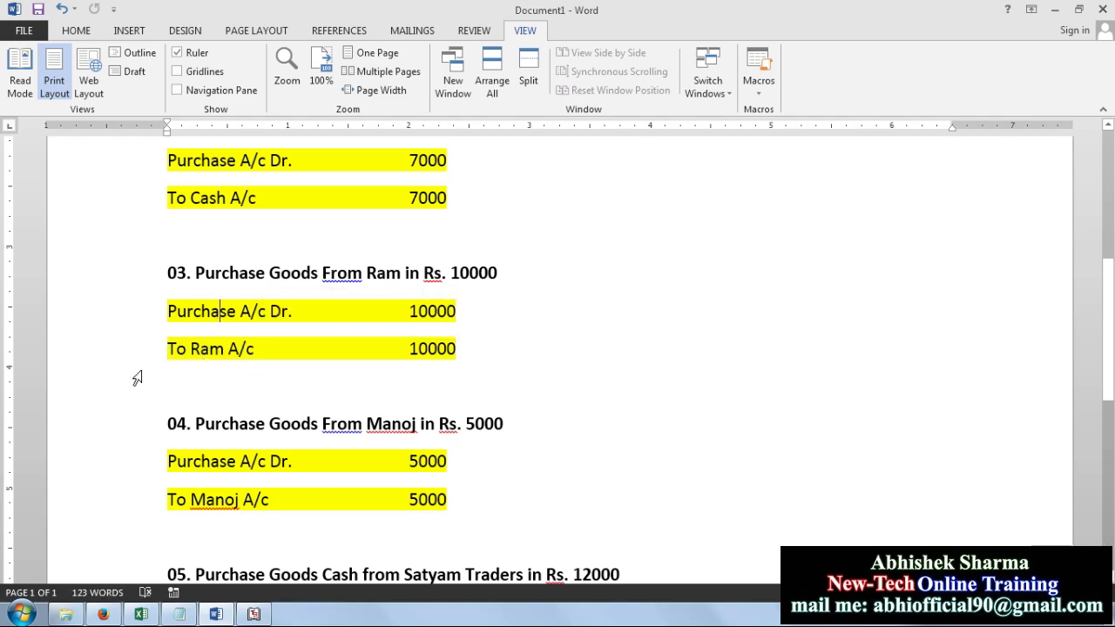
{"action": "left_click_drag", "start_coordinate": [167, 347], "coordinate": [290, 347]}
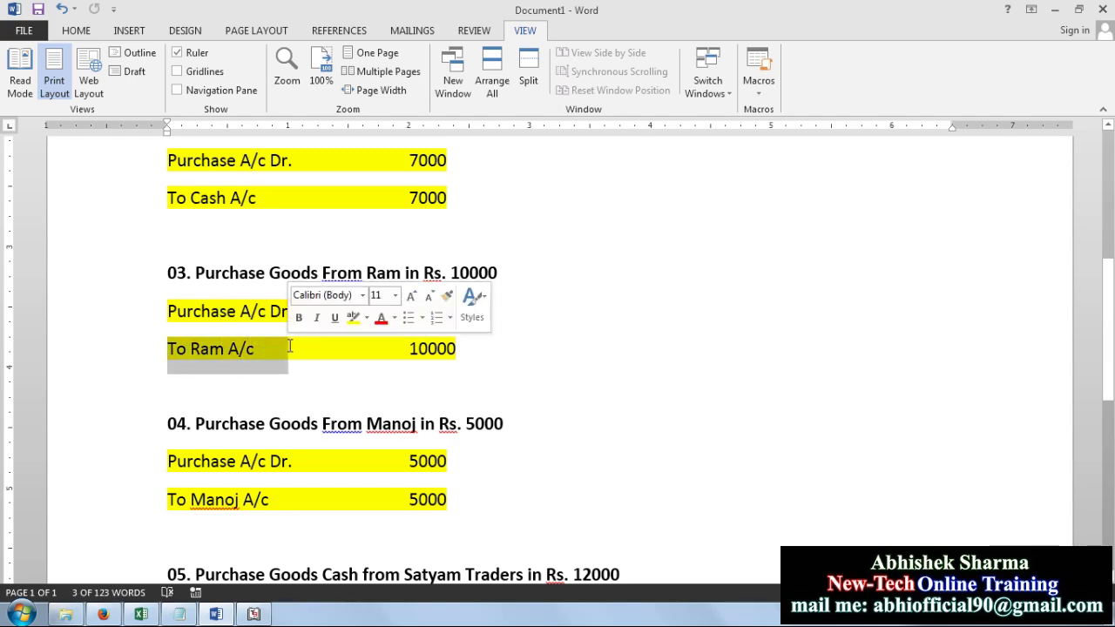
{"action": "left_click", "coordinate": [290, 348]}
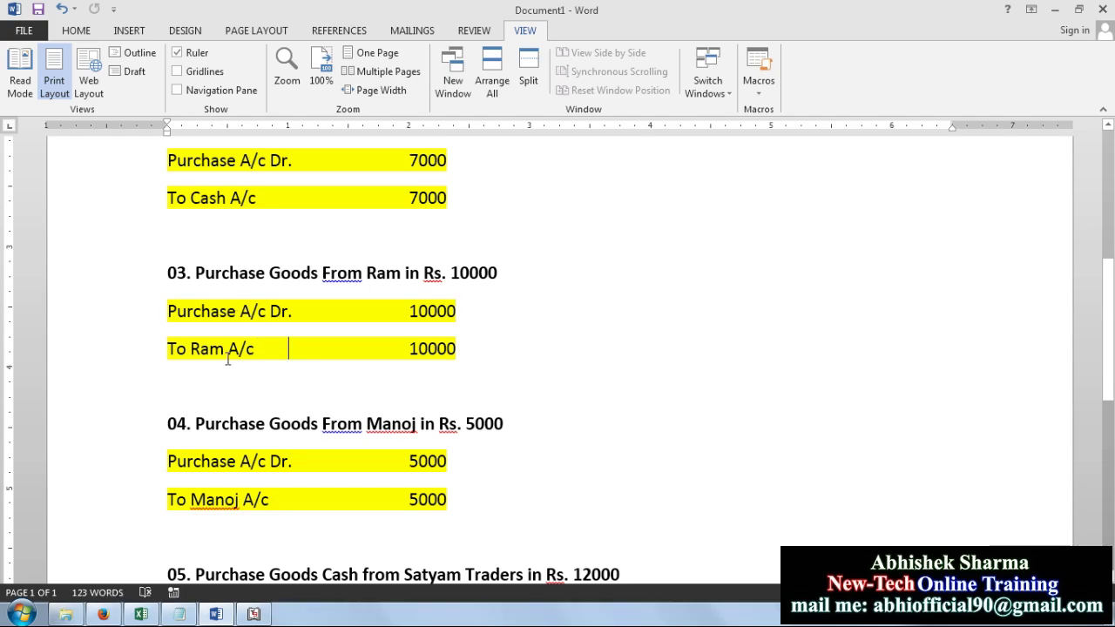
{"action": "scroll", "coordinate": [526, 436], "scroll_direction": "down", "scroll_amount": 4}
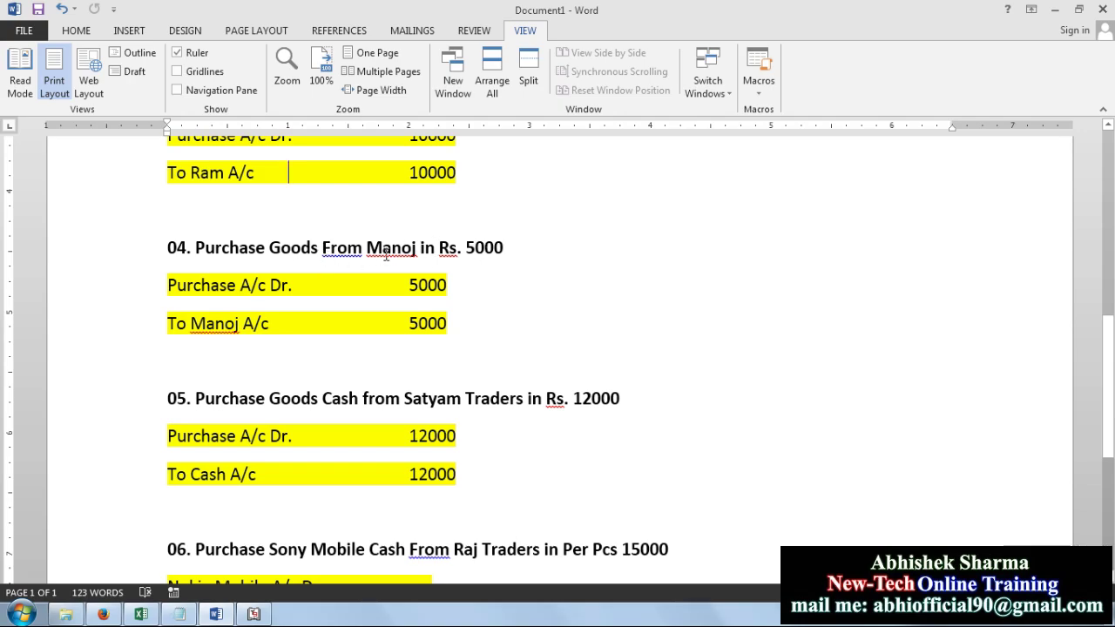
{"action": "left_click_drag", "start_coordinate": [167, 285], "coordinate": [323, 288]}
{"action": "left_click_drag", "start_coordinate": [164, 327], "coordinate": [290, 326]}
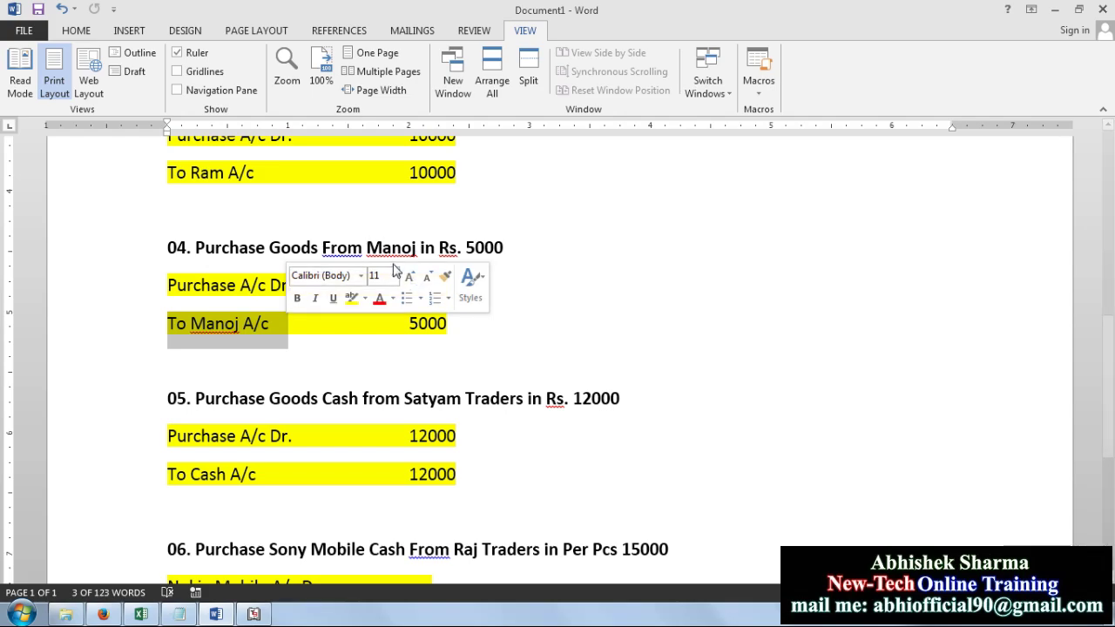
- Examine transaction 05, the cash purchase from Satyam Traders, along with its Purchase debit and Cash credit lines
{"action": "scroll", "coordinate": [444, 364], "scroll_direction": "down", "scroll_amount": 3}
{"action": "scroll", "coordinate": [444, 366], "scroll_direction": "down", "scroll_amount": 1}
{"action": "left_click", "coordinate": [174, 394]}
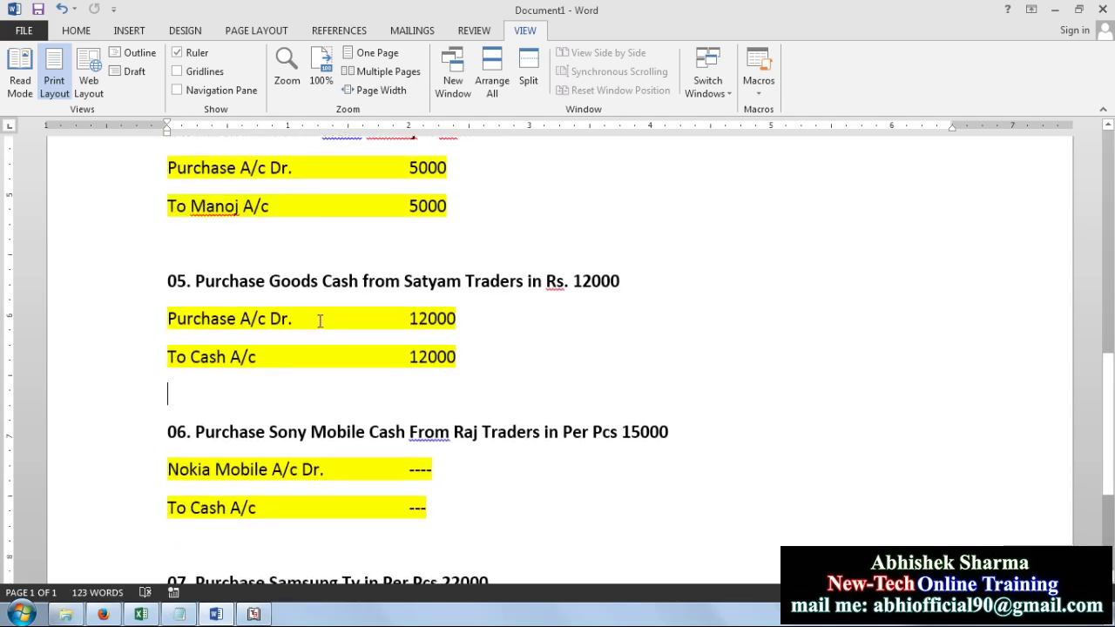
{"action": "left_click_drag", "start_coordinate": [191, 282], "coordinate": [340, 286]}
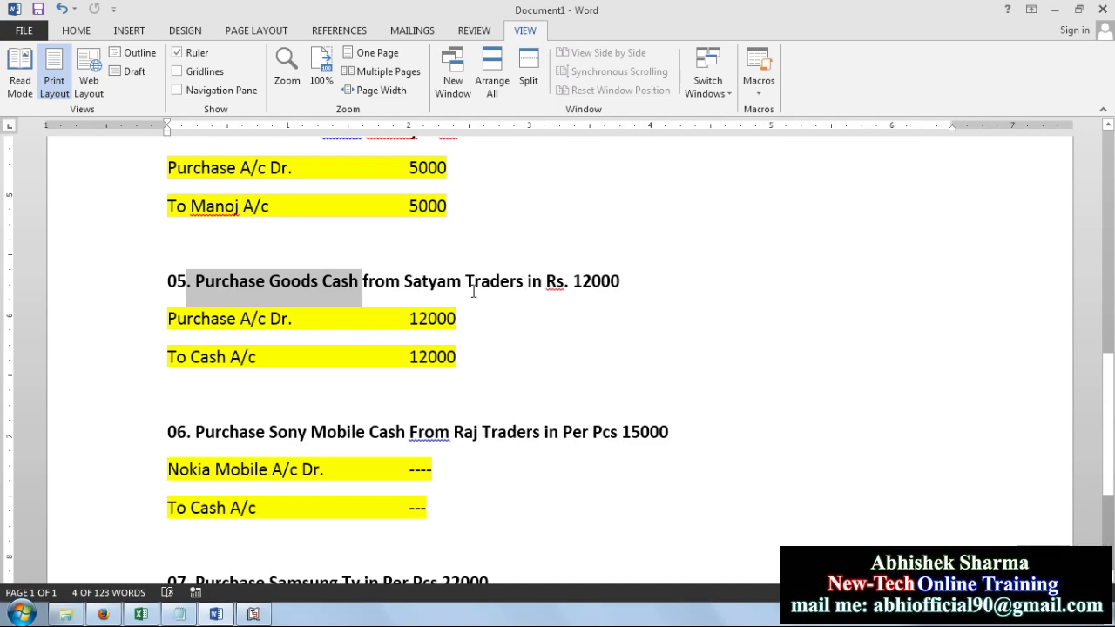
{"action": "left_click", "coordinate": [493, 338]}
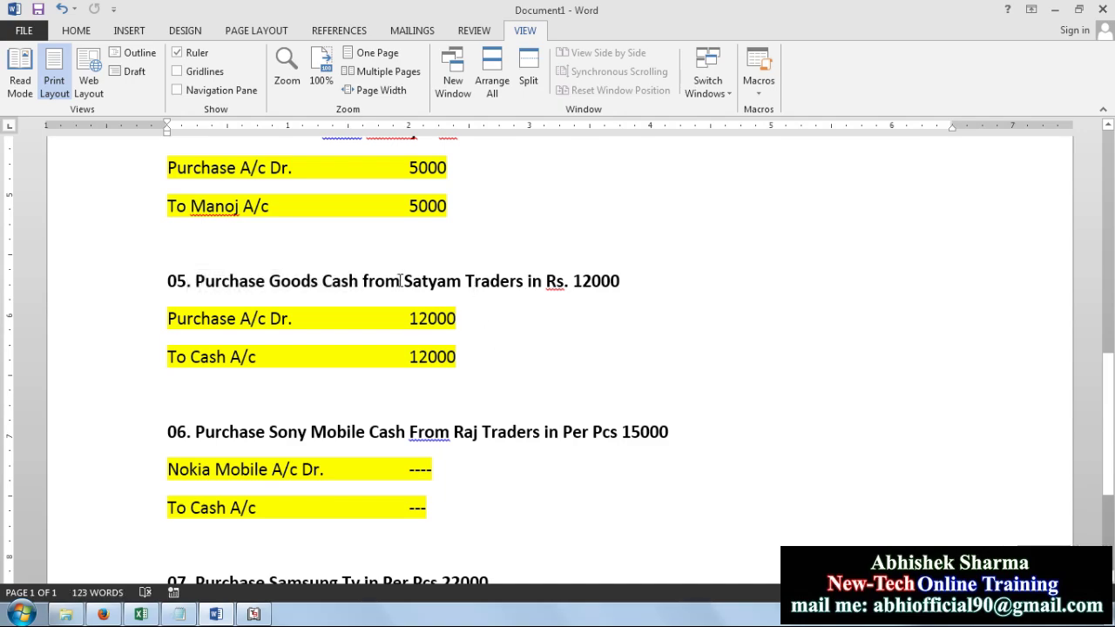
{"action": "left_click_drag", "start_coordinate": [415, 281], "coordinate": [527, 283]}
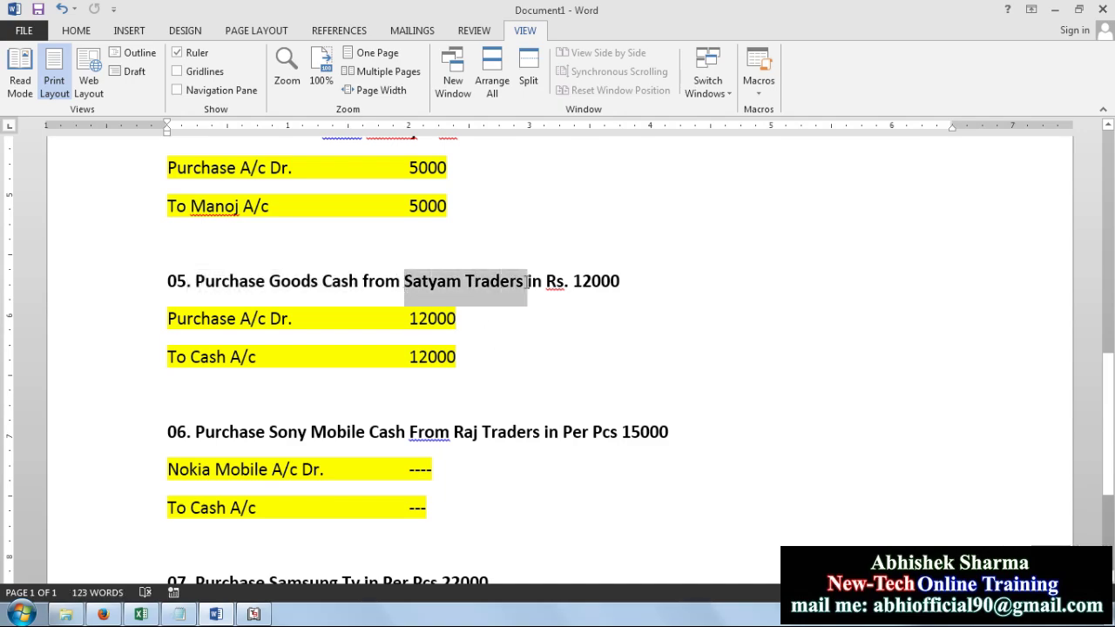
{"action": "left_click", "coordinate": [511, 340]}
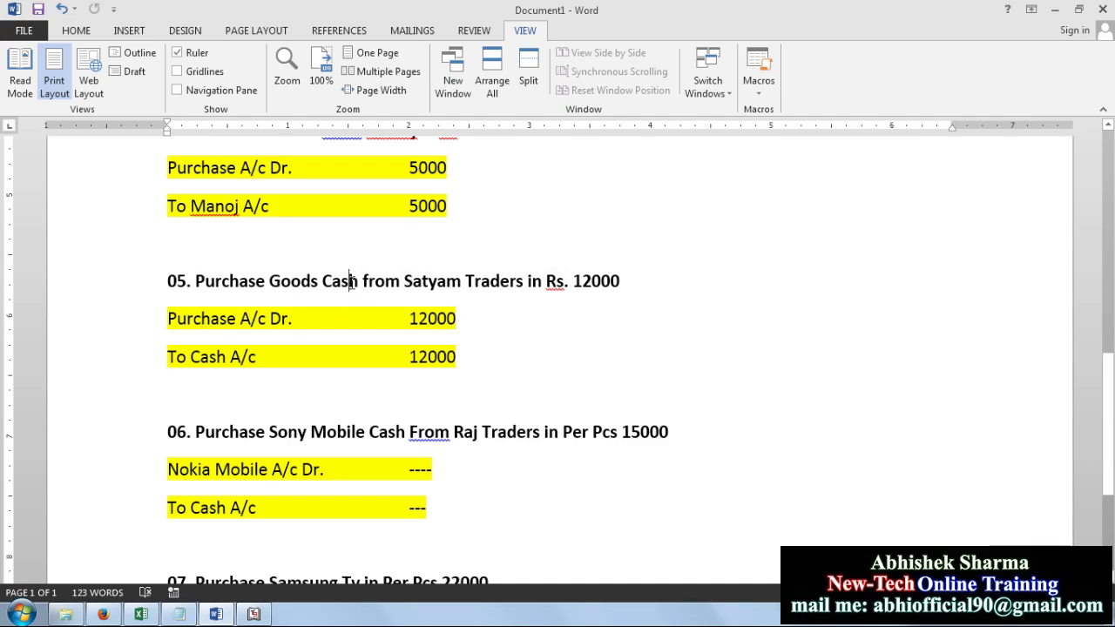
{"action": "left_click_drag", "start_coordinate": [168, 319], "coordinate": [427, 321]}
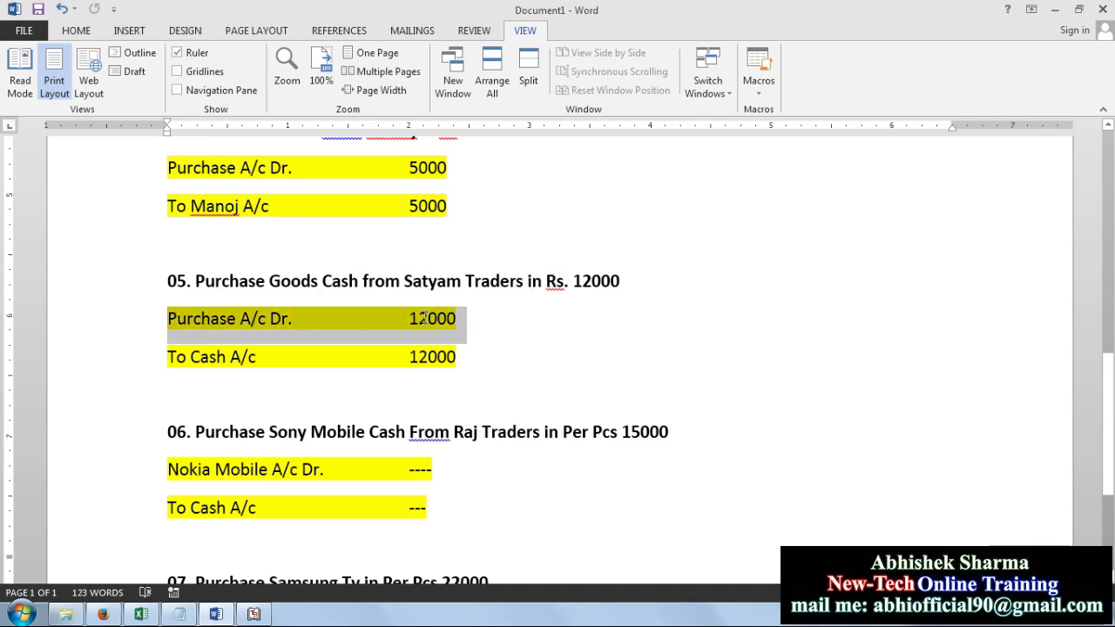
{"action": "left_click_drag", "start_coordinate": [165, 357], "coordinate": [462, 361]}
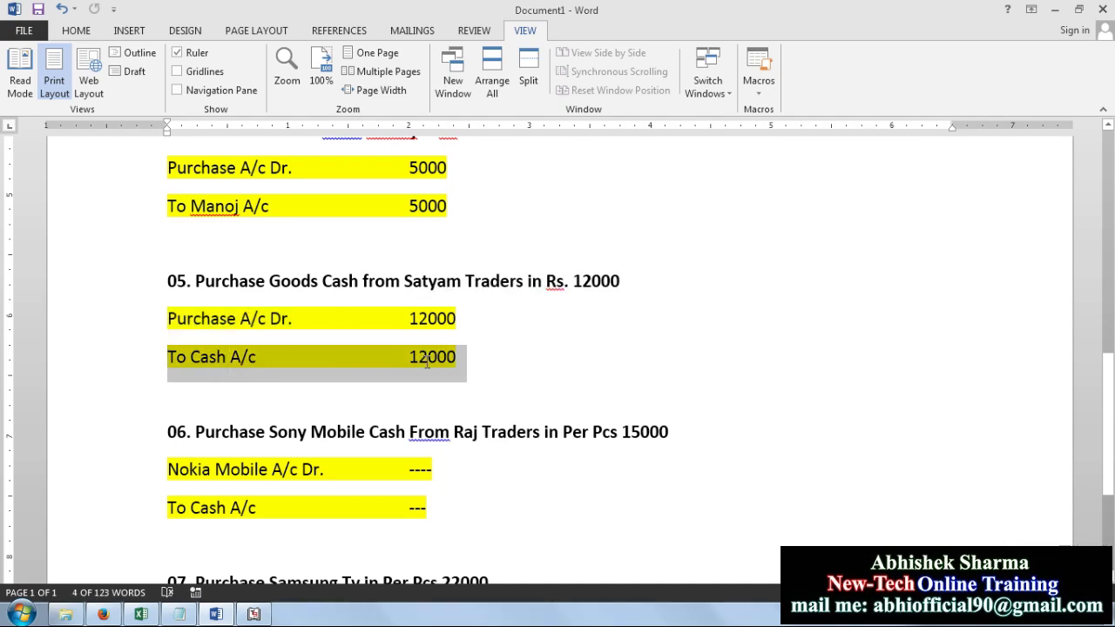
- Examine transaction 06, the Sony Mobile cash purchase from Raj Traders, and its mobile debit and Cash credit lines
{"action": "scroll", "coordinate": [558, 453], "scroll_direction": "down", "scroll_amount": 3}
{"action": "left_click", "coordinate": [554, 398]}
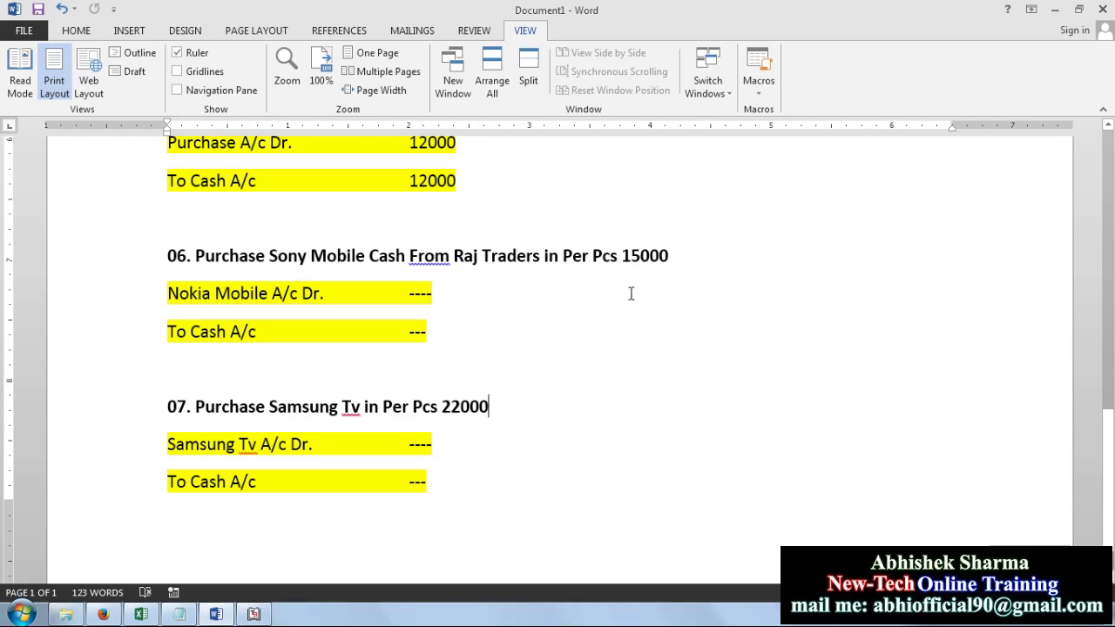
{"action": "left_click_drag", "start_coordinate": [170, 294], "coordinate": [339, 294]}
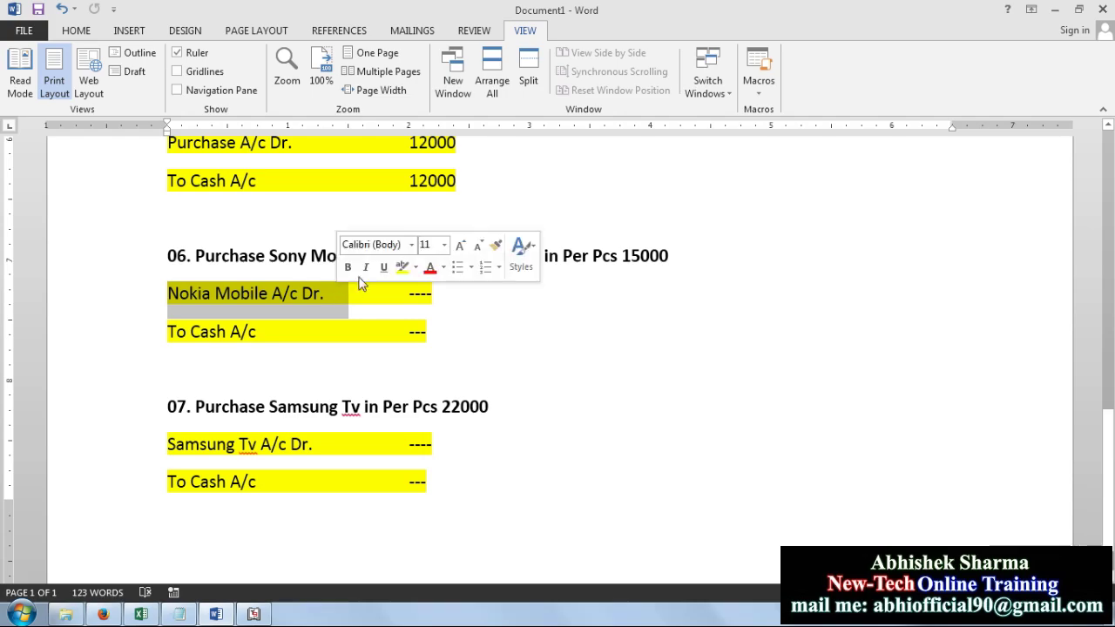
{"action": "left_click", "coordinate": [429, 329]}
{"action": "double_click", "coordinate": [393, 257]}
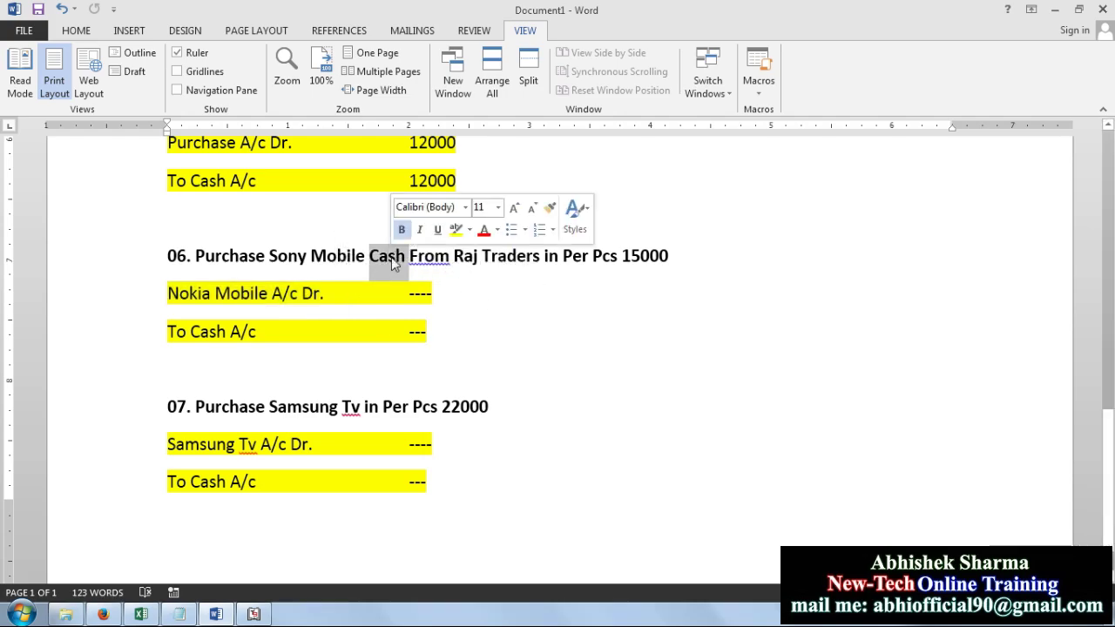
{"action": "double_click", "coordinate": [217, 333]}
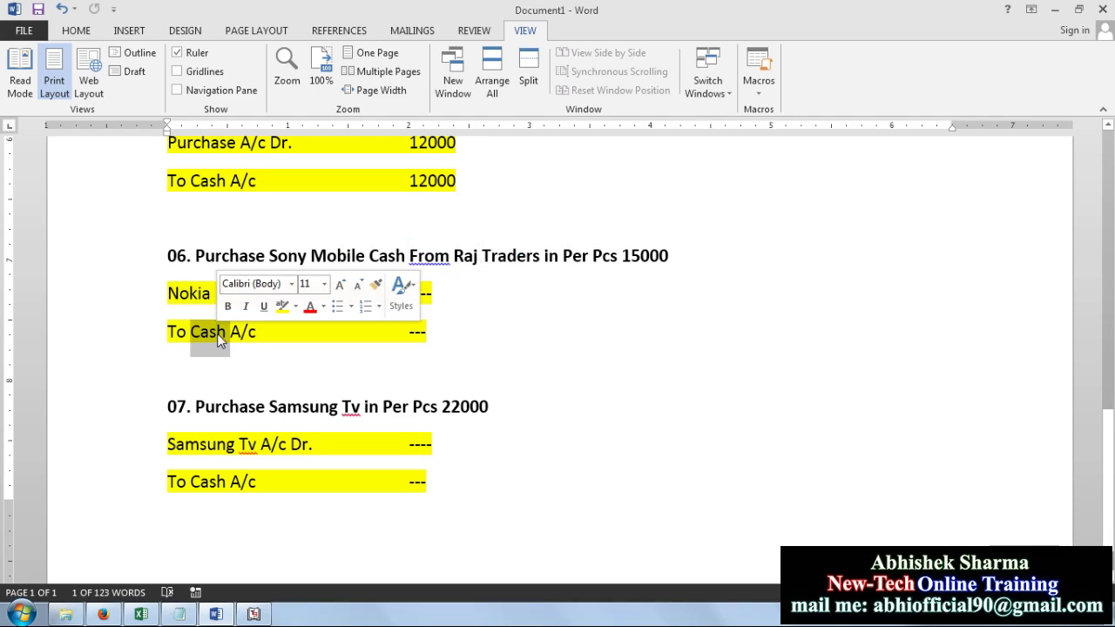
{"action": "left_click_drag", "start_coordinate": [170, 294], "coordinate": [323, 301]}
{"action": "left_click_drag", "start_coordinate": [165, 336], "coordinate": [292, 333]}
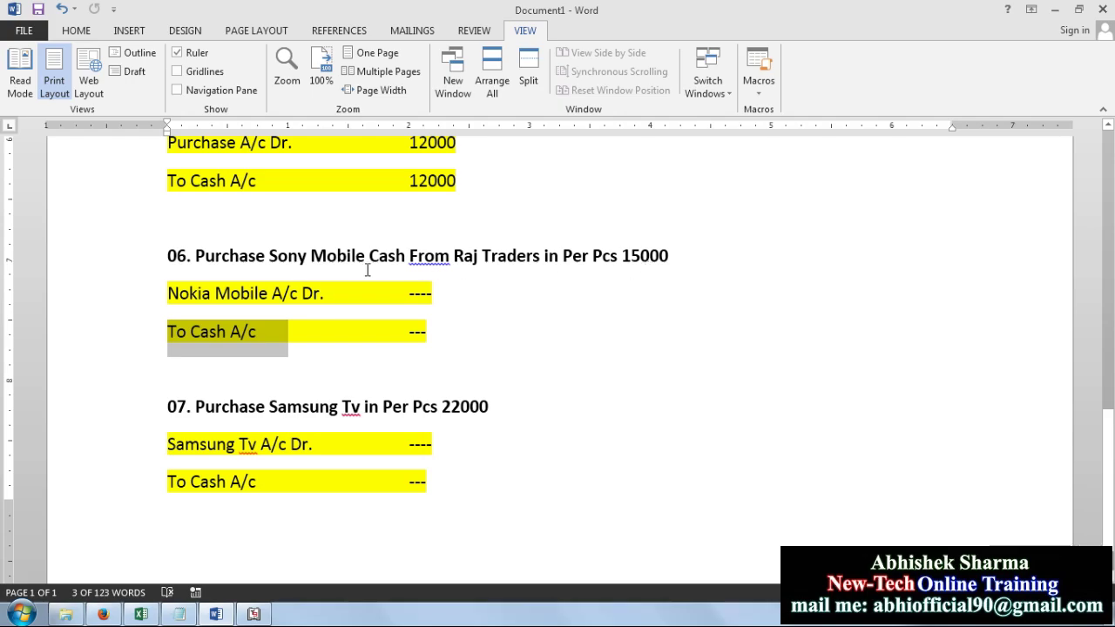
- Insert the quantity "10 Pcs." after "Sony Mobile" in the heading of transaction 06
{"action": "left_click_drag", "start_coordinate": [197, 256], "coordinate": [338, 257]}
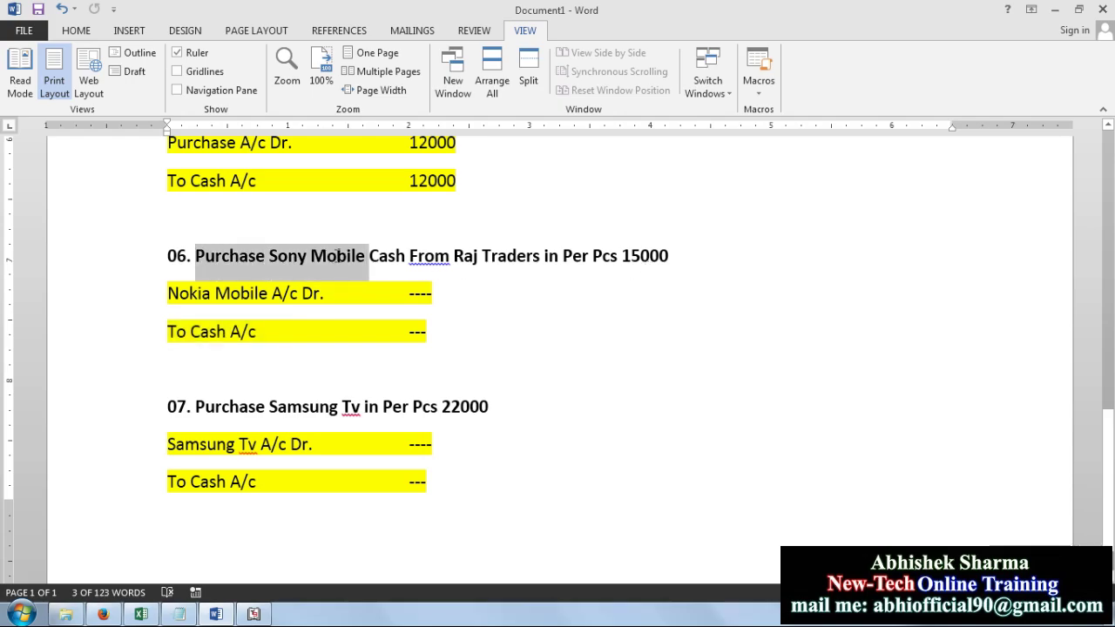
{"action": "left_click", "coordinate": [366, 256]}
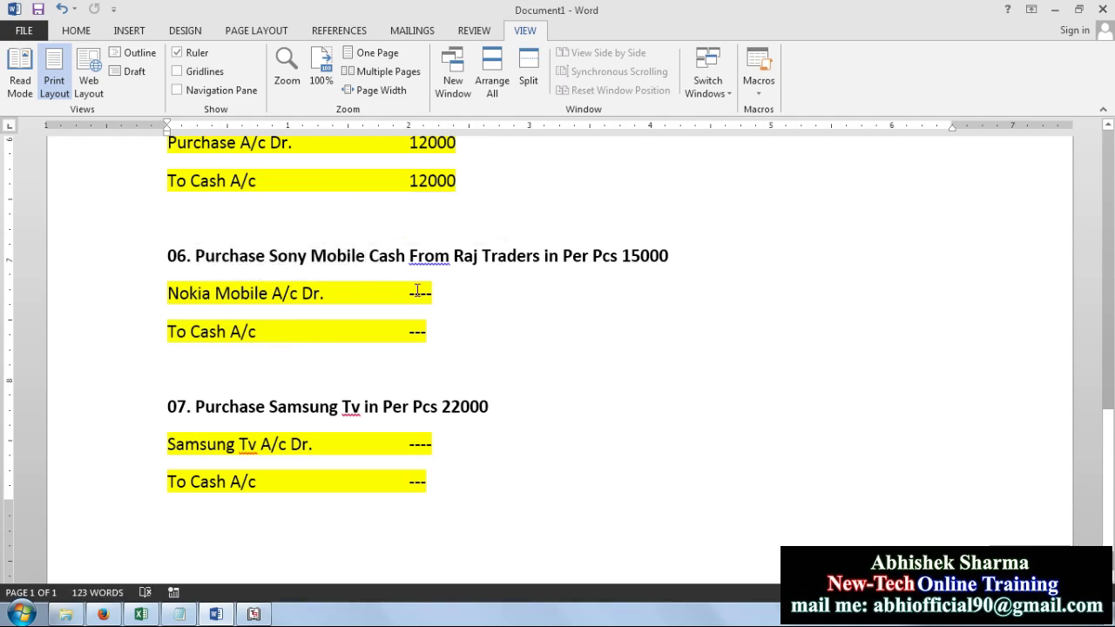
{"action": "type", "text": "10 P"}
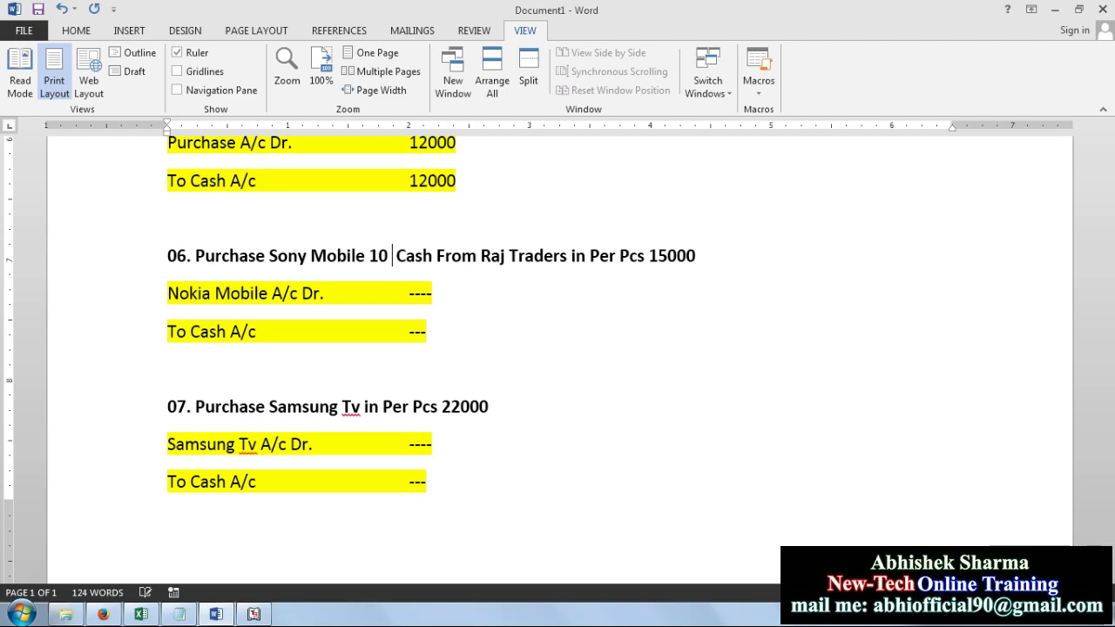
{"action": "type", "text": "cs."}
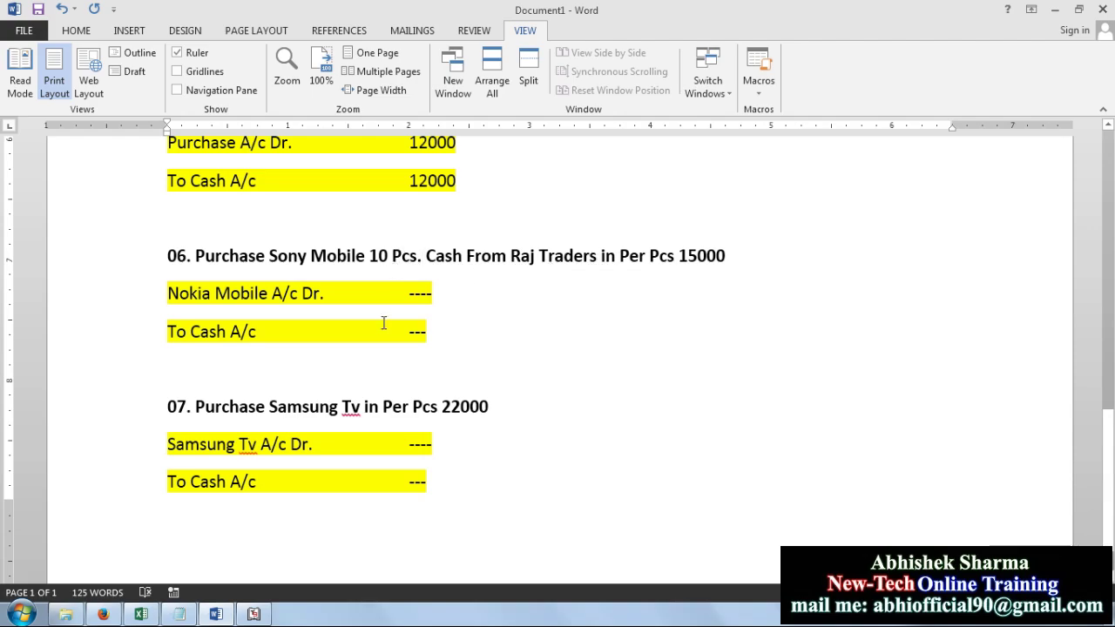
- Insert the quantity "05 pcs." after "Samsung Tv" in the heading of transaction 07
{"action": "double_click", "coordinate": [710, 258]}
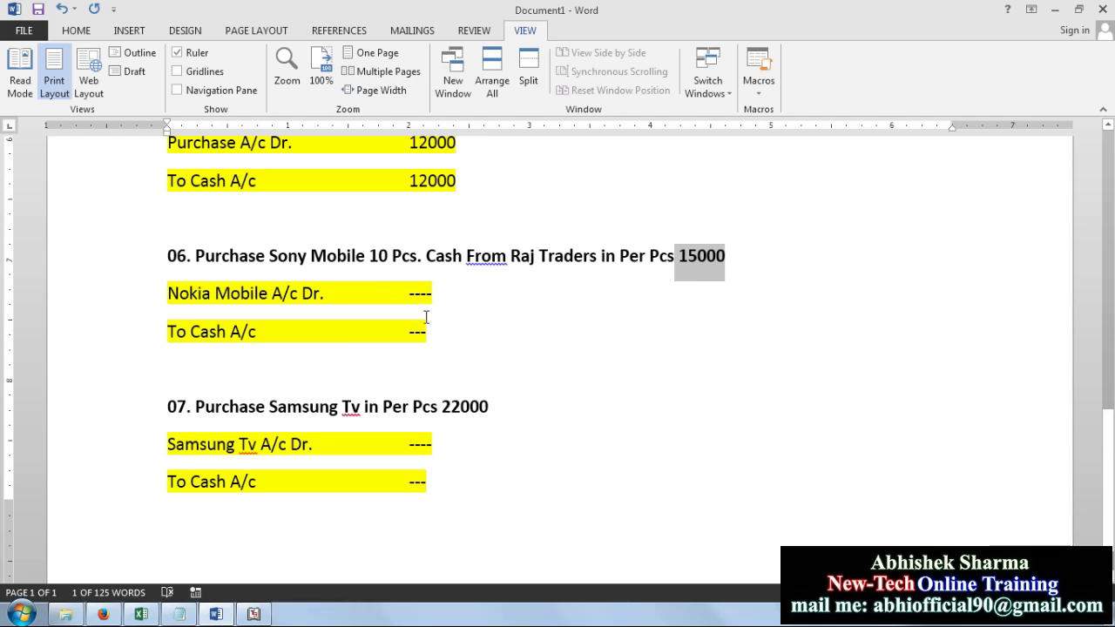
{"action": "scroll", "coordinate": [528, 439], "scroll_direction": "down", "scroll_amount": 1}
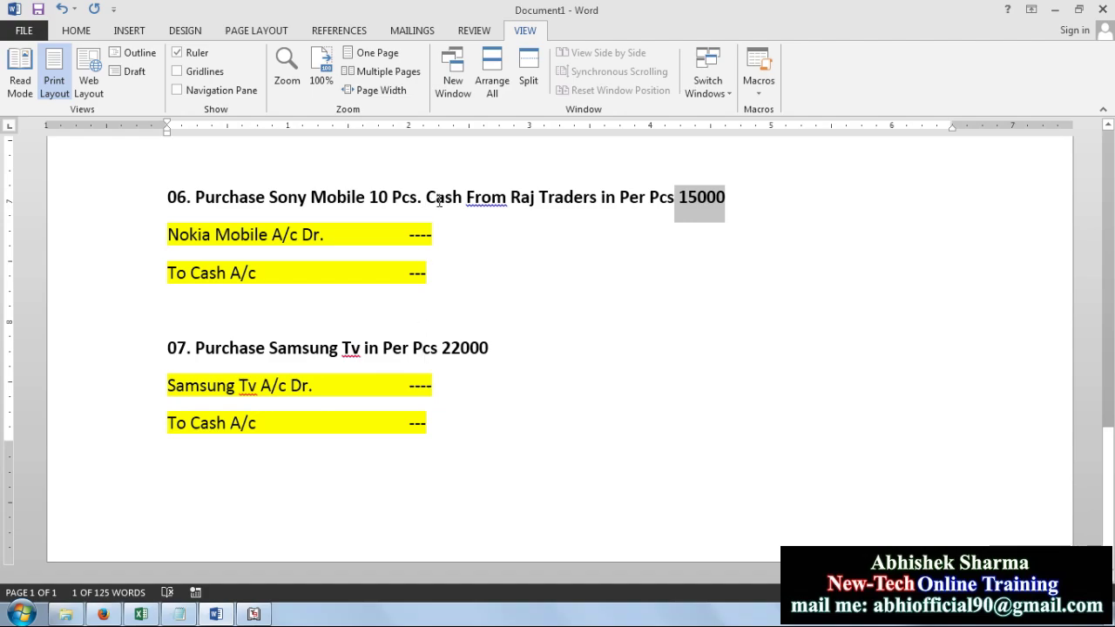
{"action": "left_click_drag", "start_coordinate": [200, 353], "coordinate": [482, 353]}
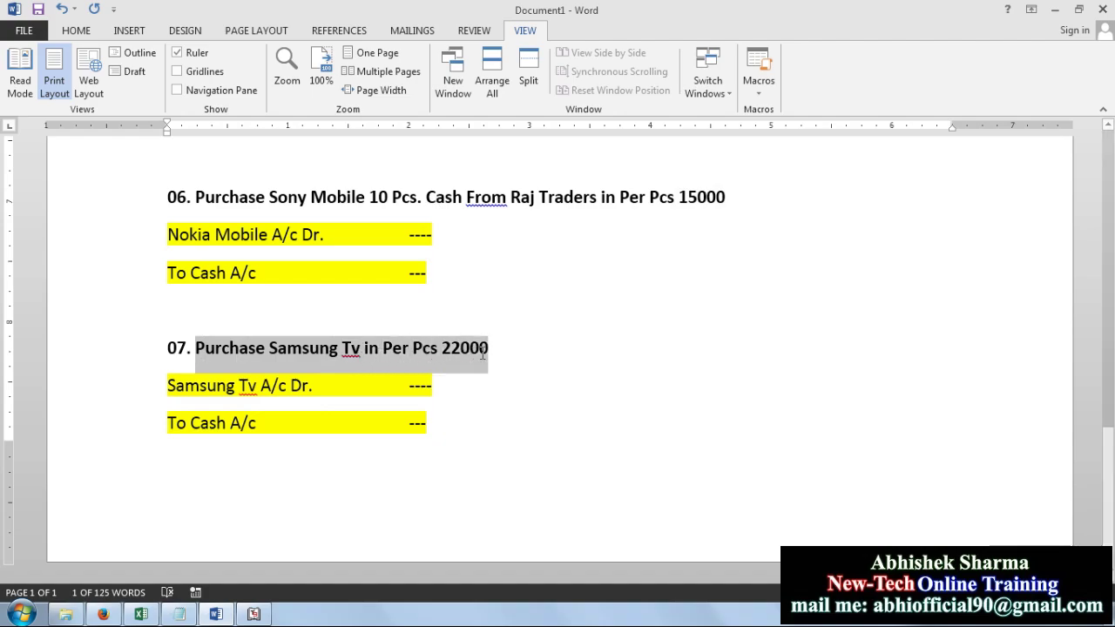
{"action": "left_click", "coordinate": [364, 350]}
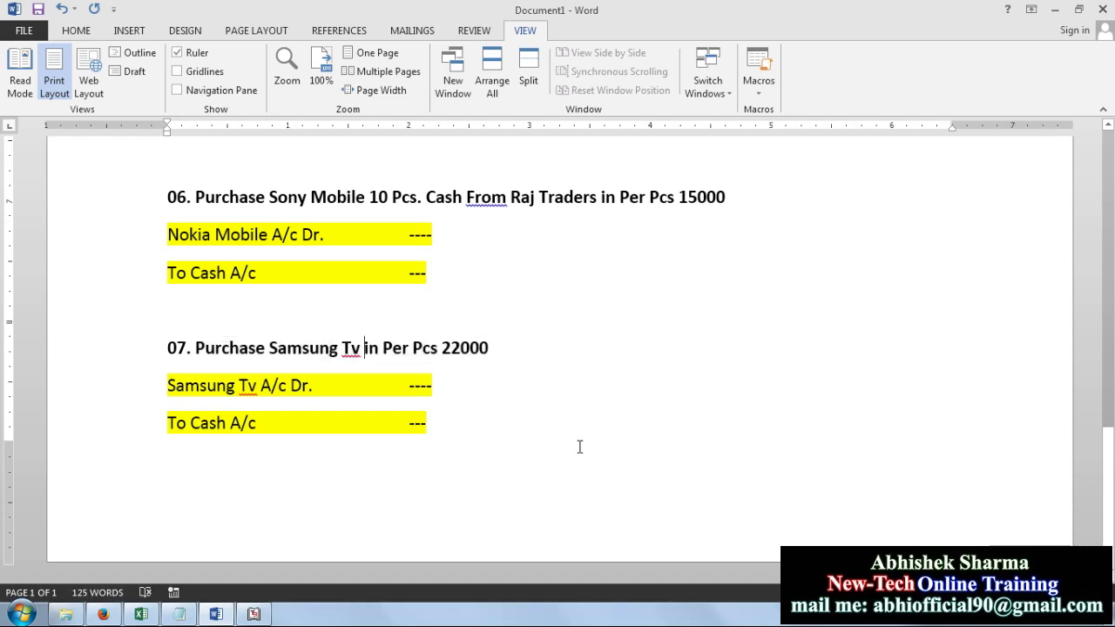
{"action": "type", "text": "05 pcs."}
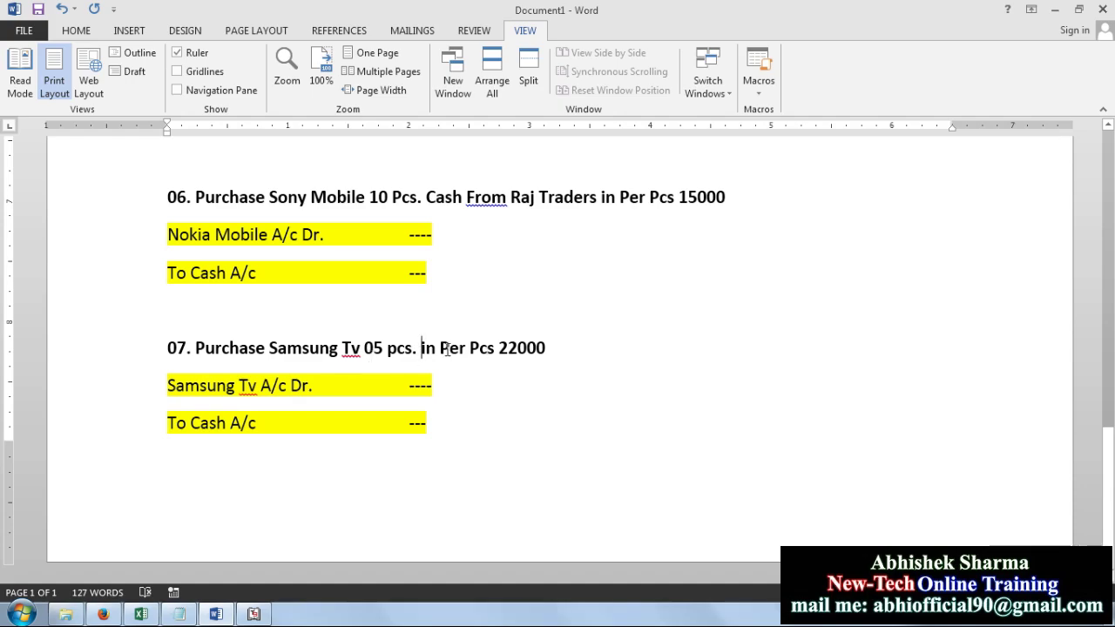
- Examine transaction 07's unit price, heading and Cash credit line, and compare them with the cash purchase wording in transaction 06
{"action": "left_click_drag", "start_coordinate": [503, 349], "coordinate": [545, 349]}
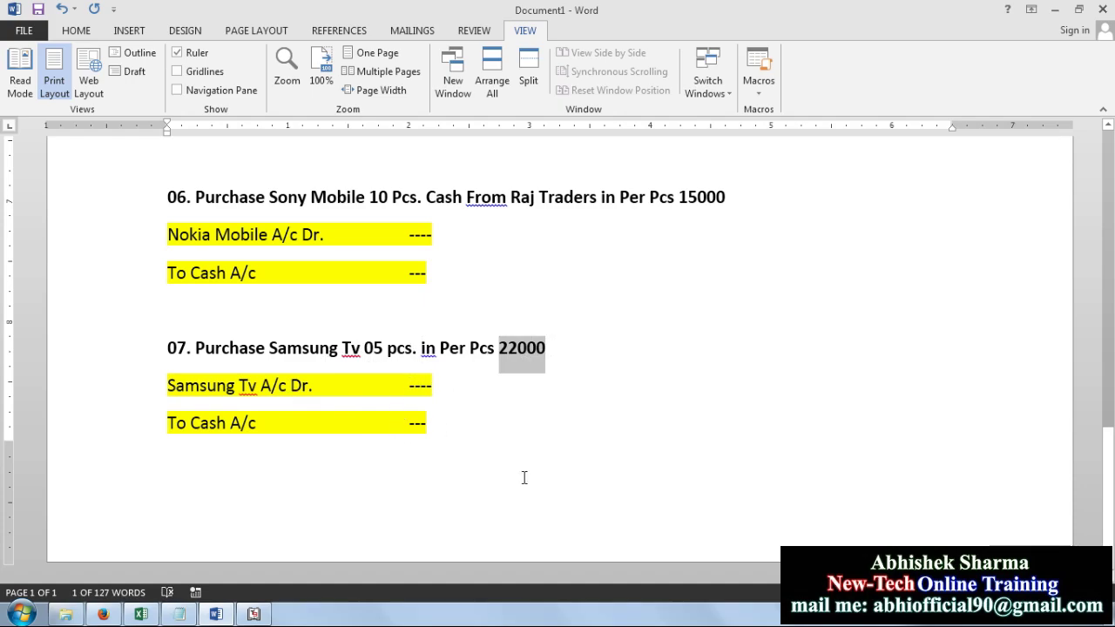
{"action": "left_click", "coordinate": [468, 451]}
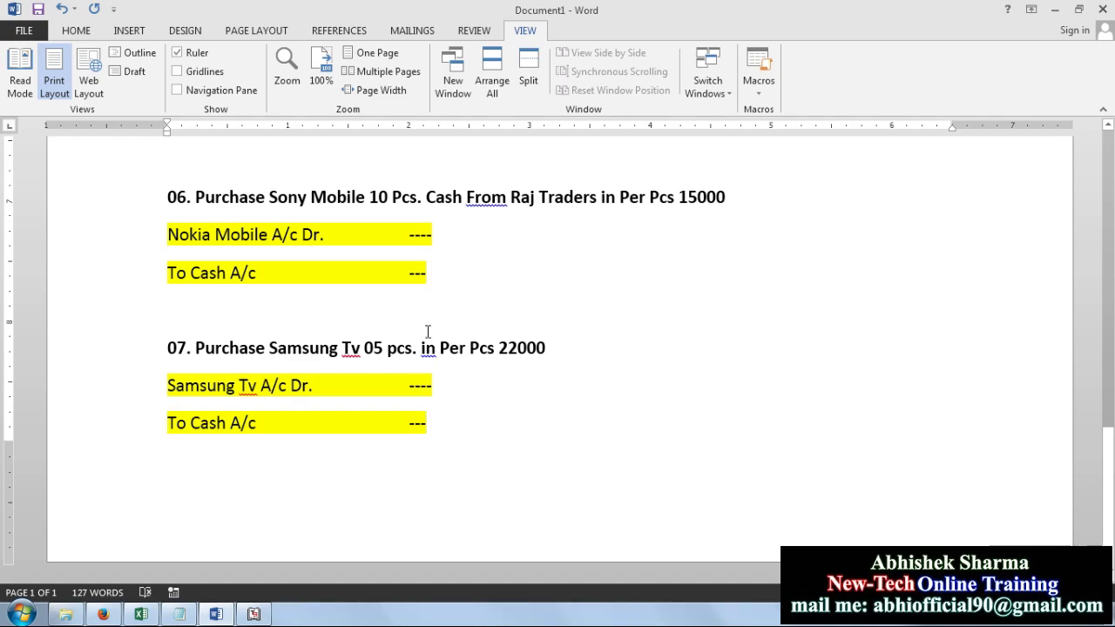
{"action": "left_click_drag", "start_coordinate": [165, 424], "coordinate": [266, 425]}
{"action": "left_click", "coordinate": [598, 493]}
{"action": "left_click_drag", "start_coordinate": [196, 351], "coordinate": [539, 354]}
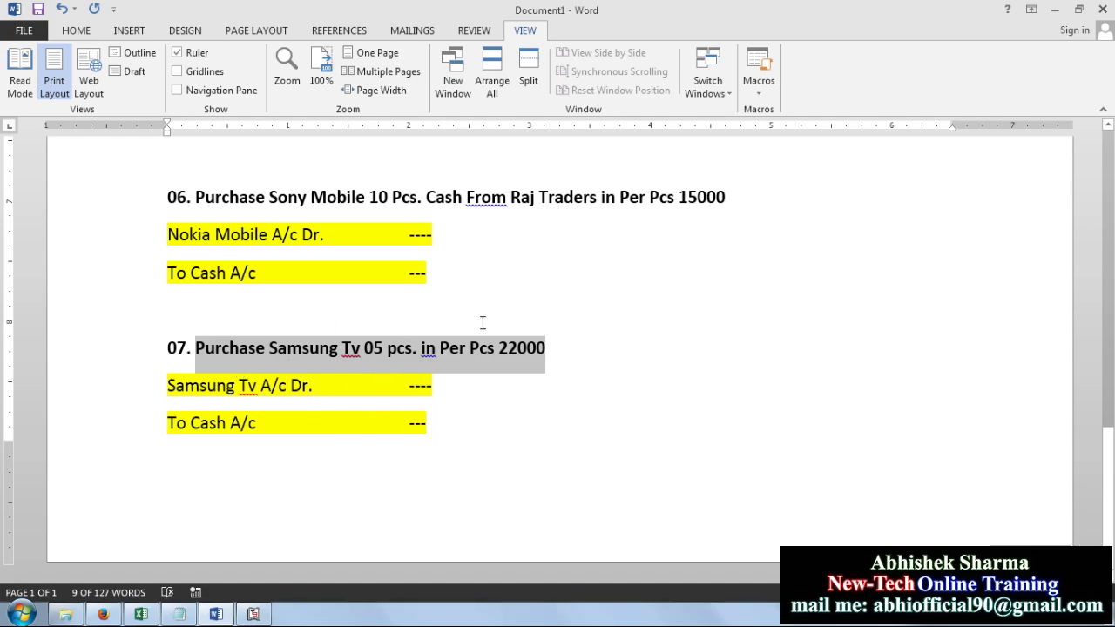
{"action": "left_click", "coordinate": [187, 427]}
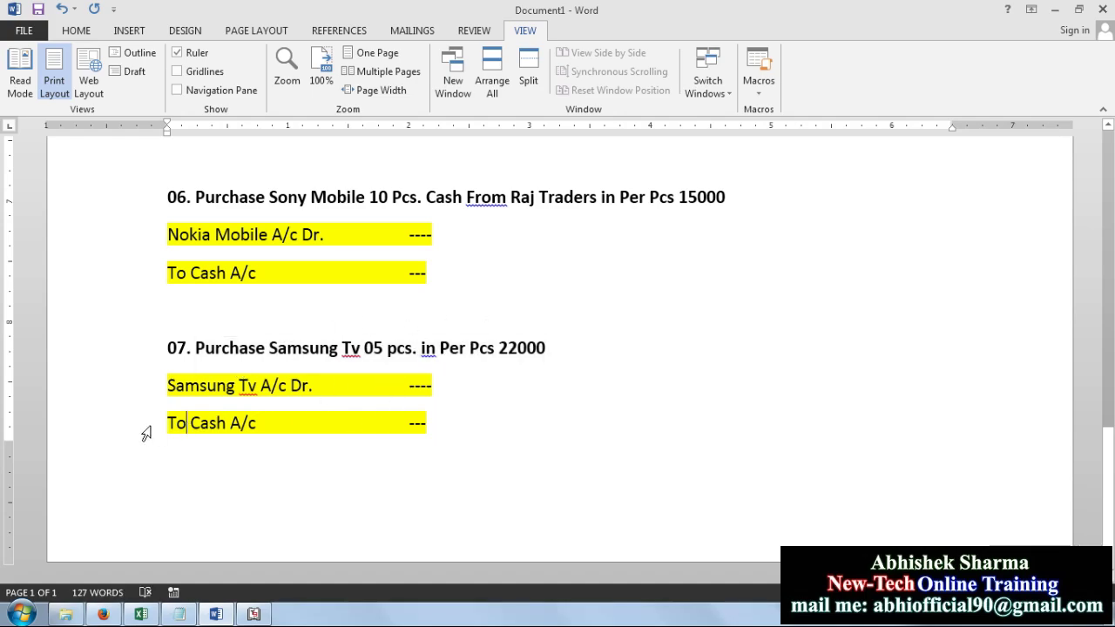
{"action": "left_click", "coordinate": [145, 431]}
{"action": "left_click", "coordinate": [591, 433]}
{"action": "left_click_drag", "start_coordinate": [422, 198], "coordinate": [599, 199]}
{"action": "left_click", "coordinate": [279, 277]}
- Go back to transaction 01 at the start of the document and review its Purchase debit and Cash credit lines
{"action": "scroll", "coordinate": [575, 388], "scroll_direction": "up", "scroll_amount": 6}
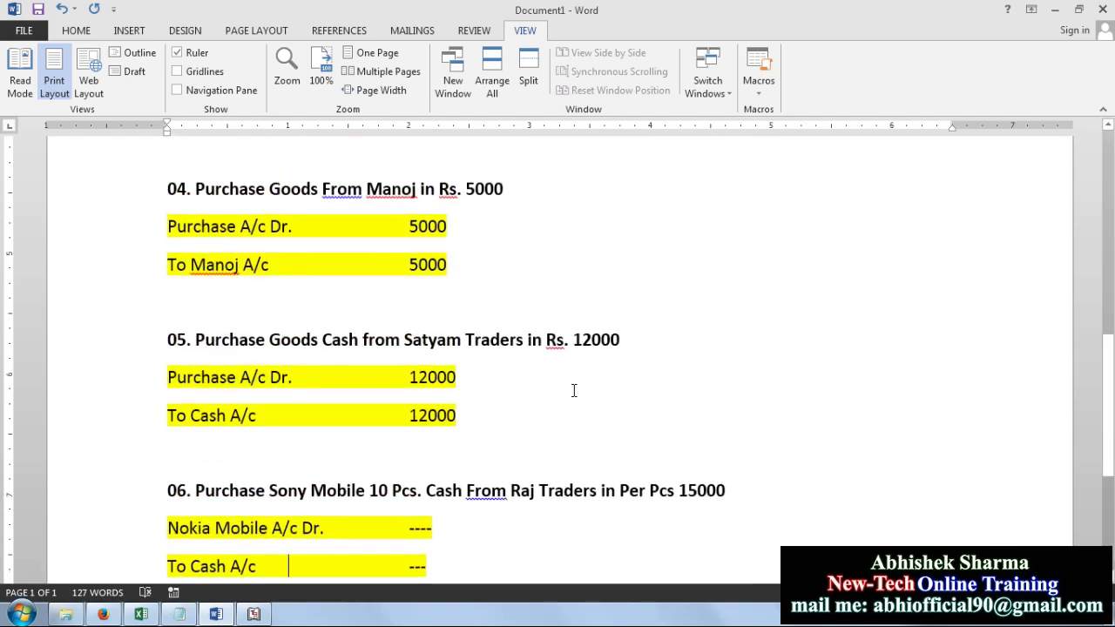
{"action": "scroll", "coordinate": [607, 379], "scroll_direction": "up", "scroll_amount": 3}
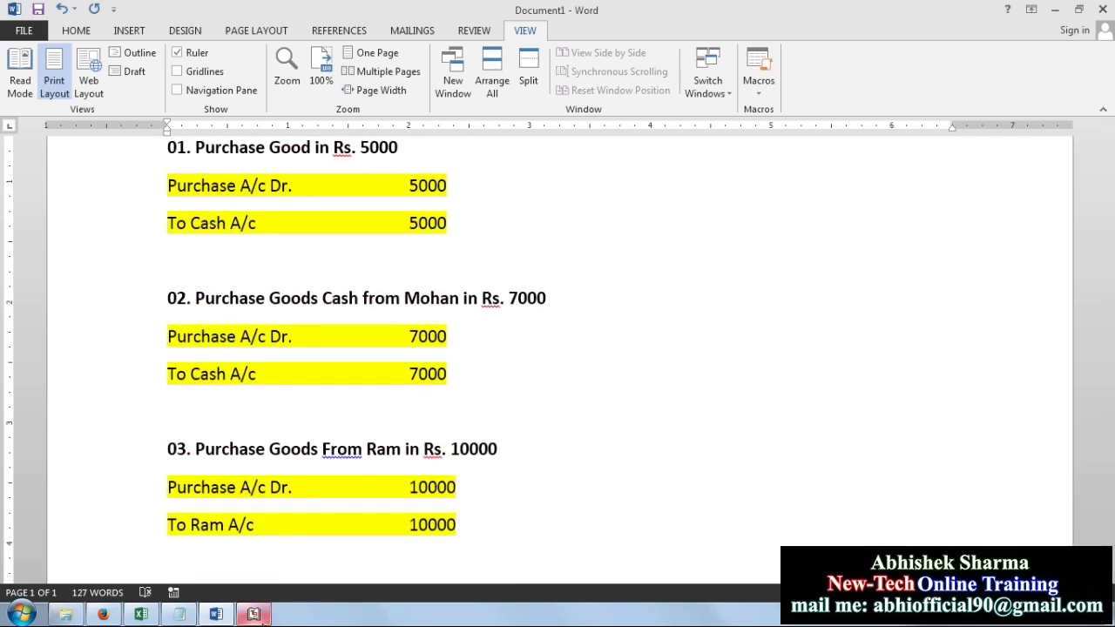
{"action": "left_click", "coordinate": [253, 615]}
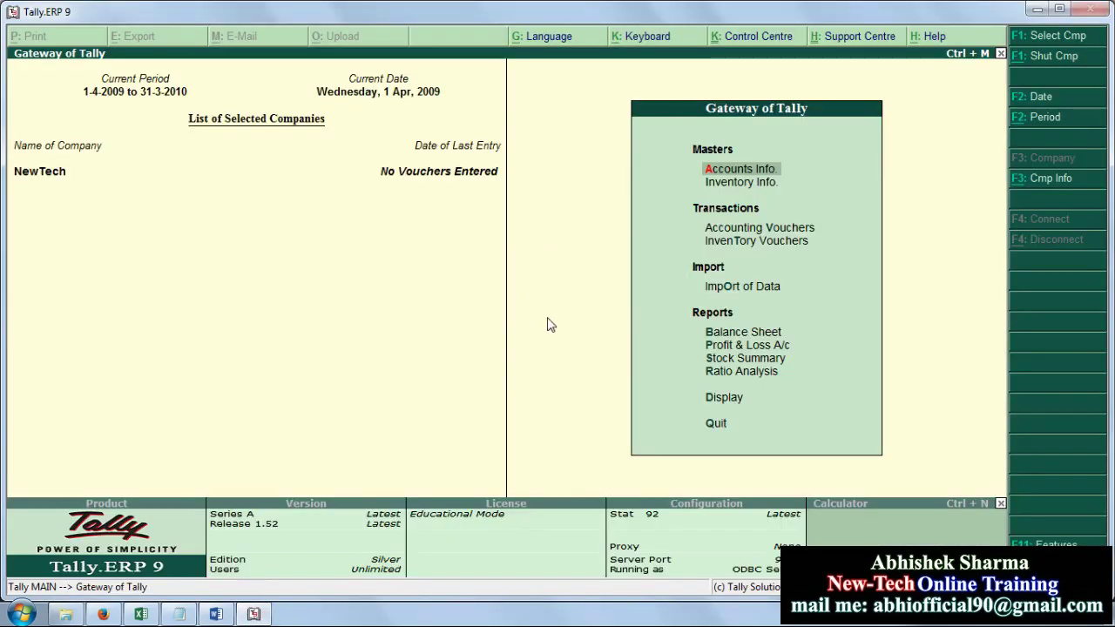
{"action": "key", "text": "alt+Tab"}
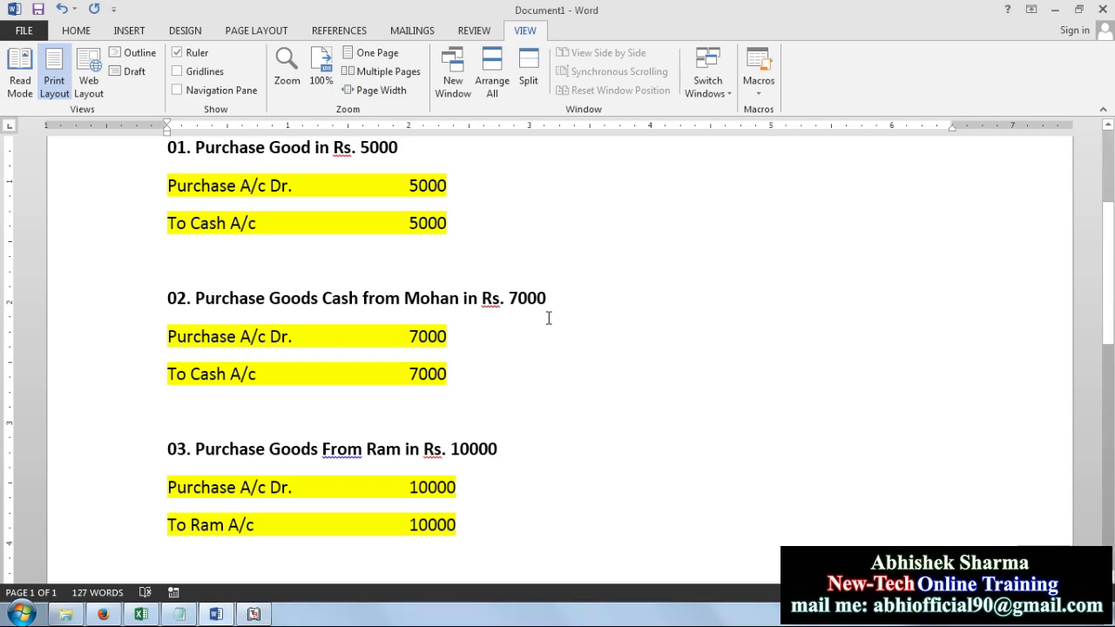
{"action": "scroll", "coordinate": [324, 354], "scroll_direction": "up", "scroll_amount": 2}
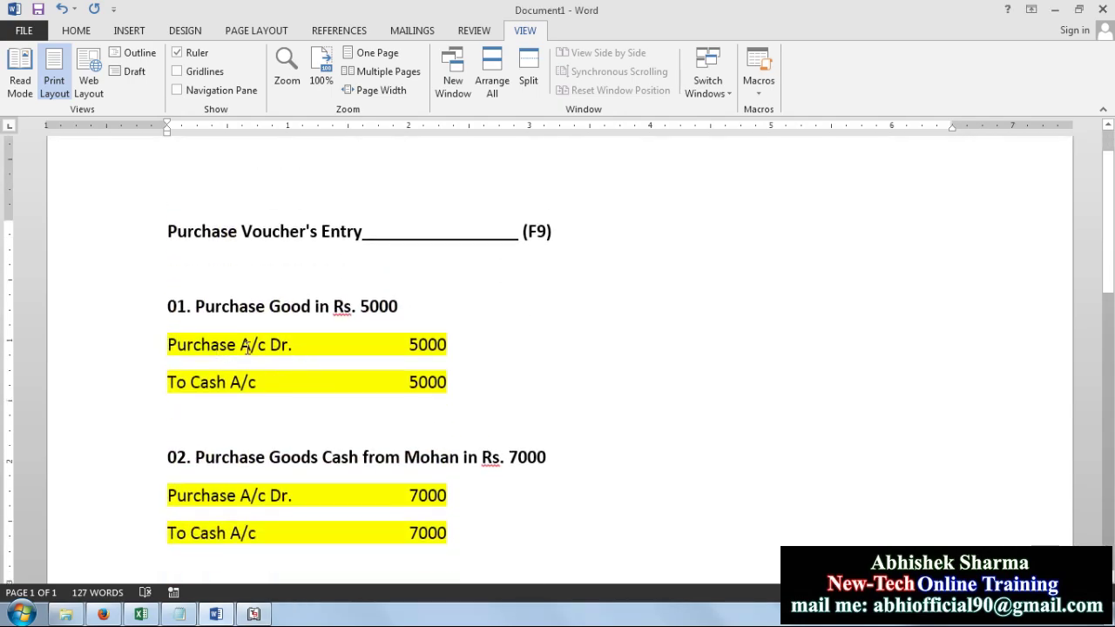
- Switch to Tally.ERP 9 and check which ledgers already exist for the NewTech company
{"action": "key", "text": "alt+Tab"}
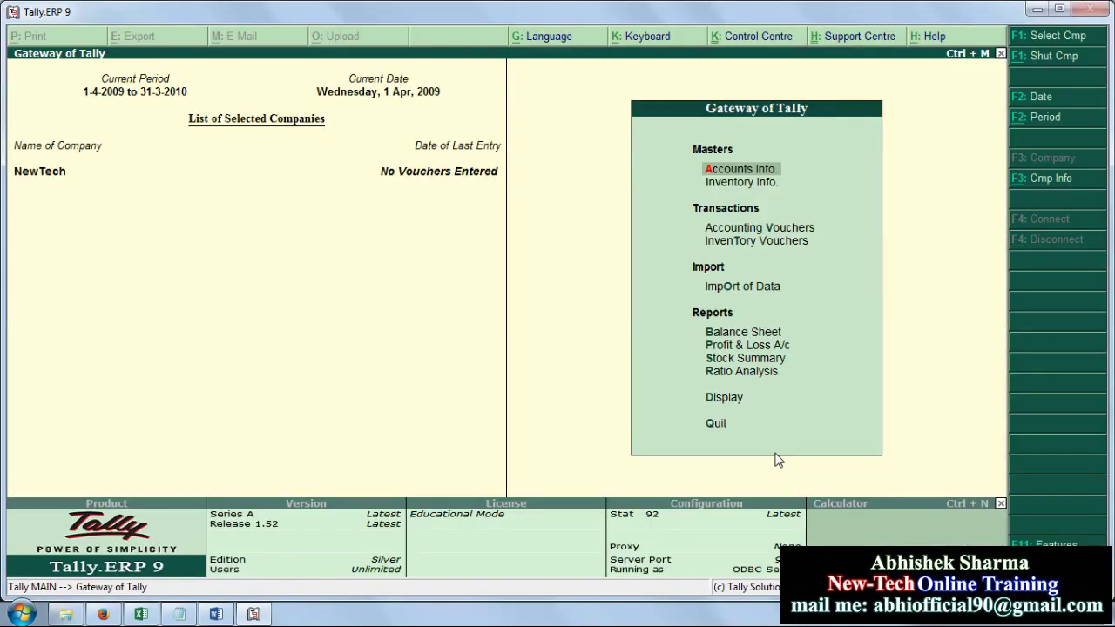
{"action": "key", "text": "Return"}
{"action": "key", "text": "Down"}
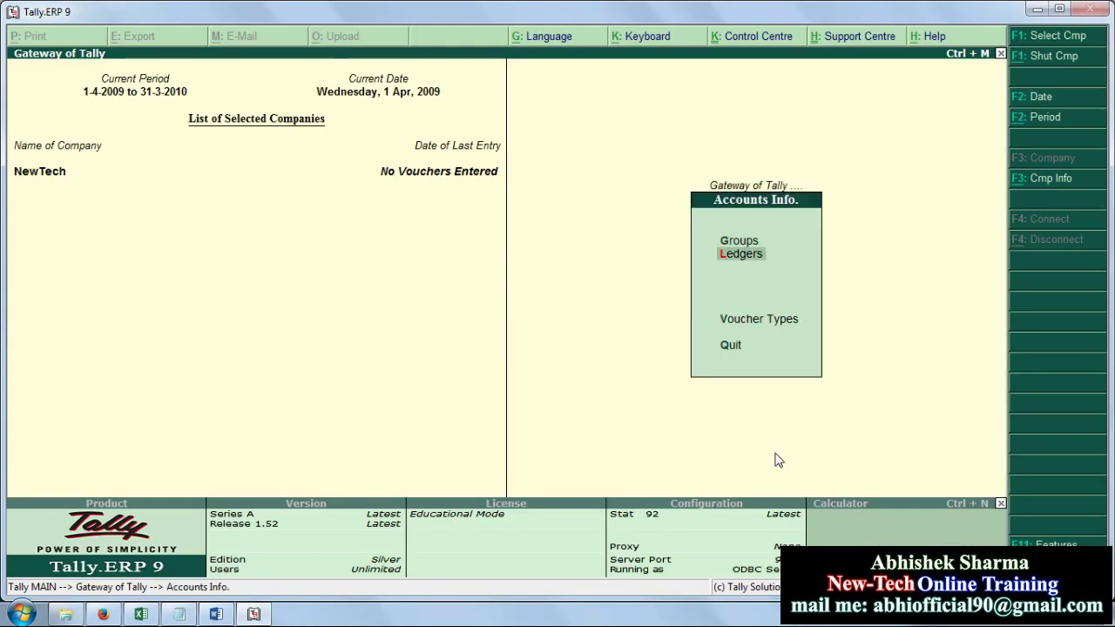
{"action": "key", "text": "Return"}
{"action": "key", "text": "Down"}
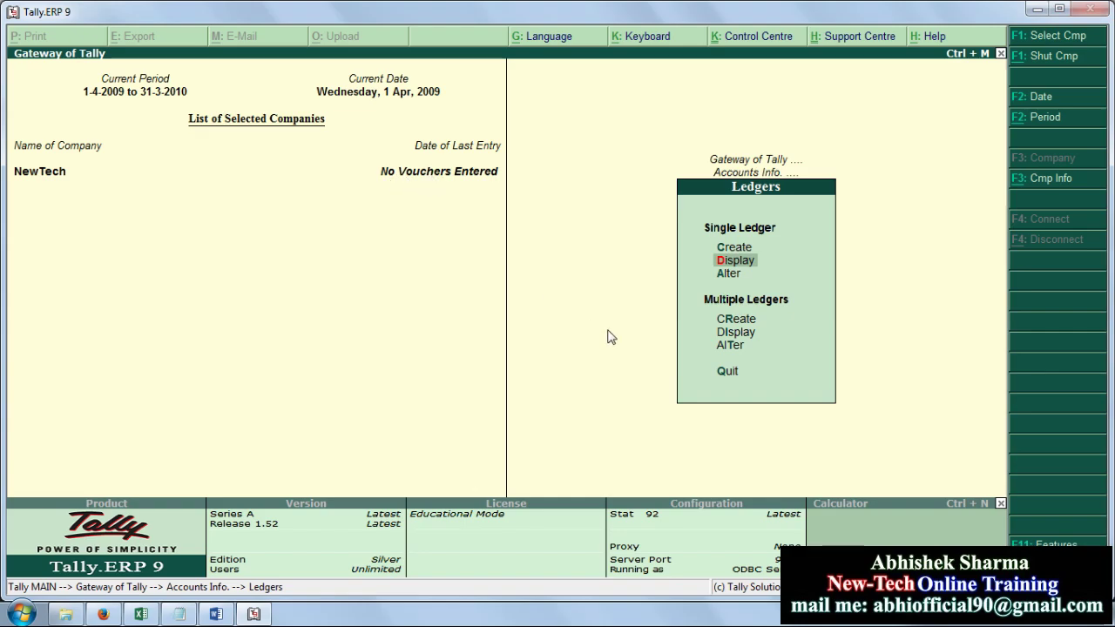
{"action": "key", "text": "Return"}
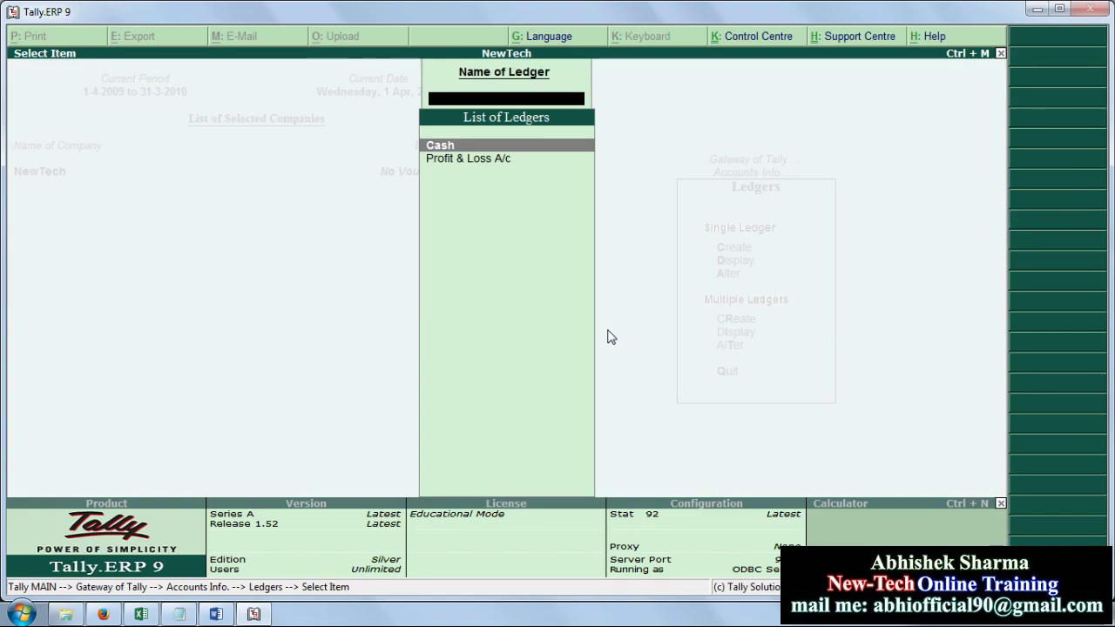
{"action": "key", "text": "Escape"}
- Create a ledger named "Purchase A/c" under Purchase Accounts with inventory values affected, and close ledger creation
{"action": "key", "text": "Up"}
{"action": "key", "text": "Return"}
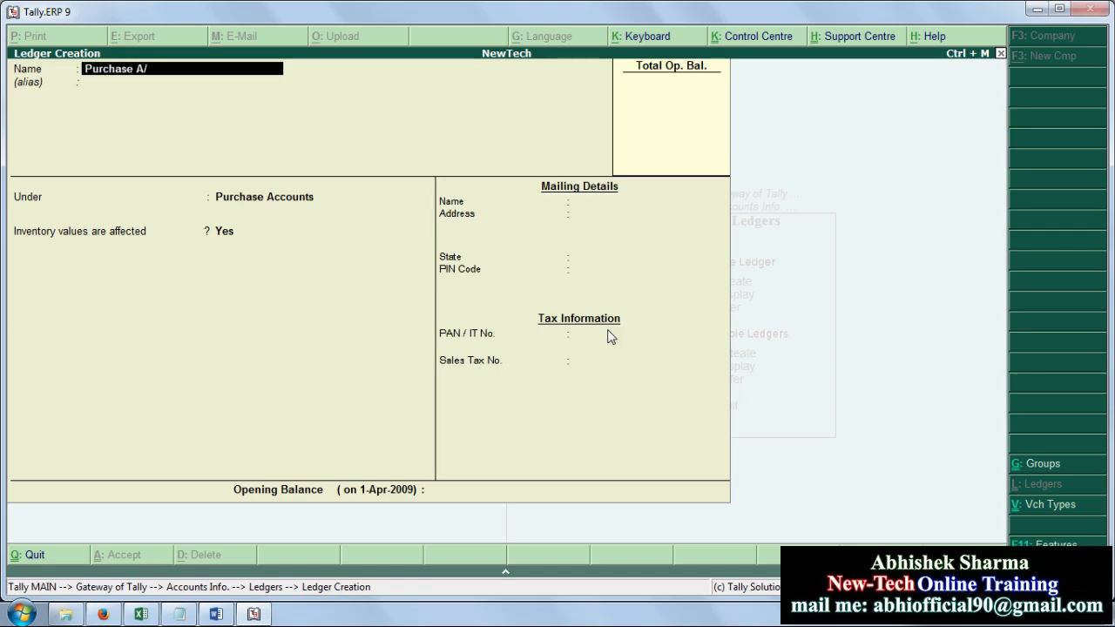
{"action": "key", "text": "Return"}
{"action": "key", "text": "Return"}
{"action": "key", "text": "Down"}
{"action": "key", "text": "Up"}
{"action": "key", "text": "Return"}
{"action": "key", "text": "Return"}
{"action": "key", "text": "Return"}
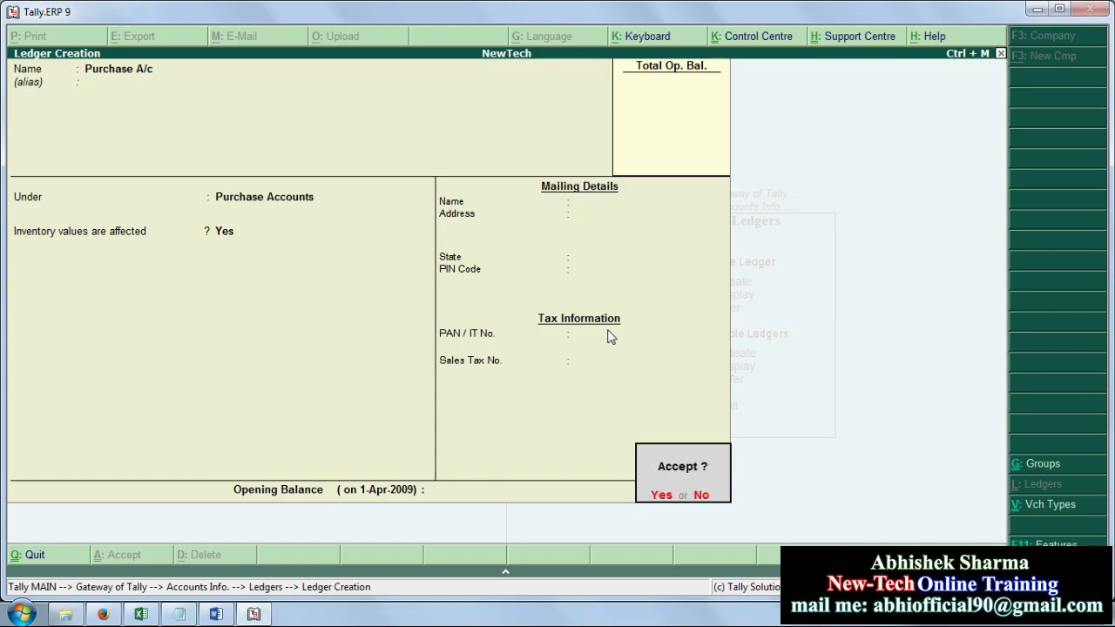
{"action": "key", "text": "Return"}
{"action": "key", "text": "Escape"}
{"action": "key", "text": "Return"}
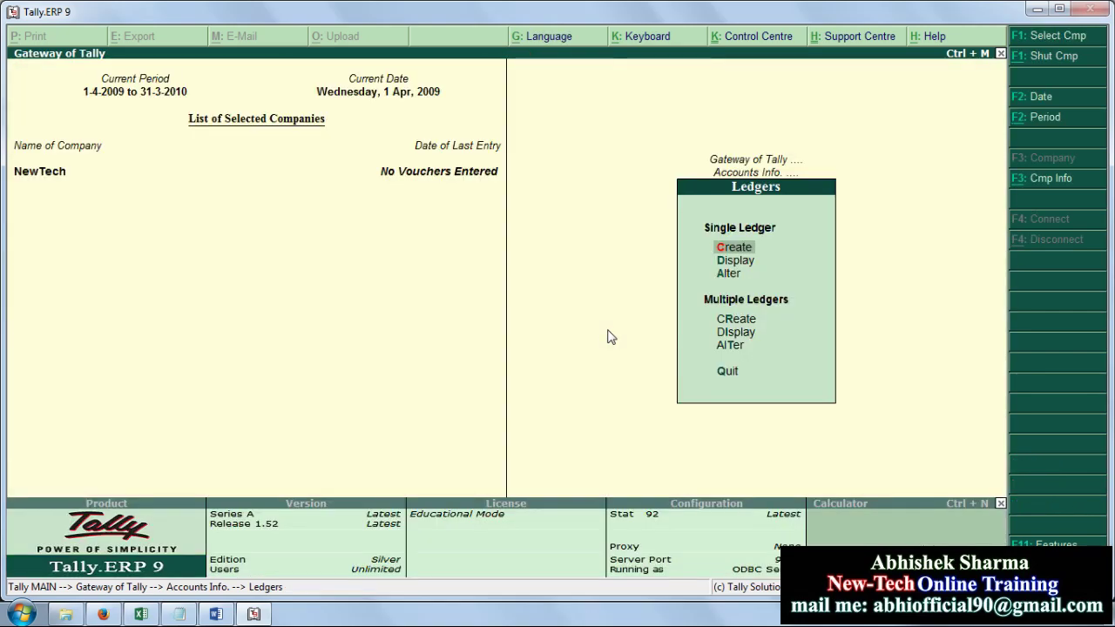
- Open accounting voucher creation and set the voucher type to Purchase
{"action": "key", "text": "Escape"}
{"action": "key", "text": "Escape"}
{"action": "key", "text": "Down"}
{"action": "key", "text": "Down"}
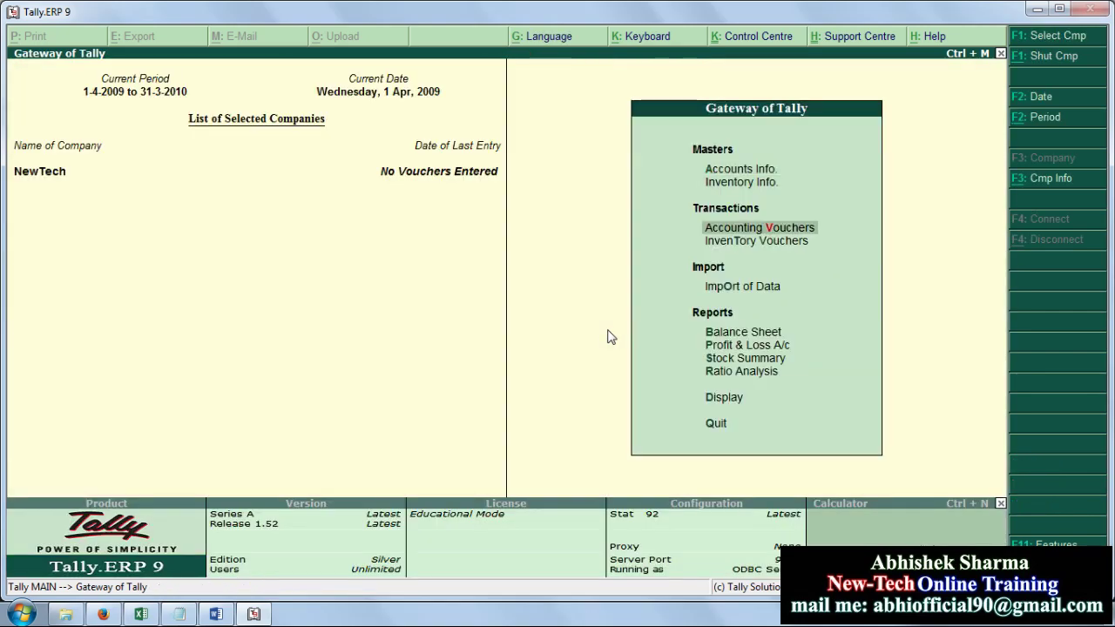
{"action": "key", "text": "Return"}
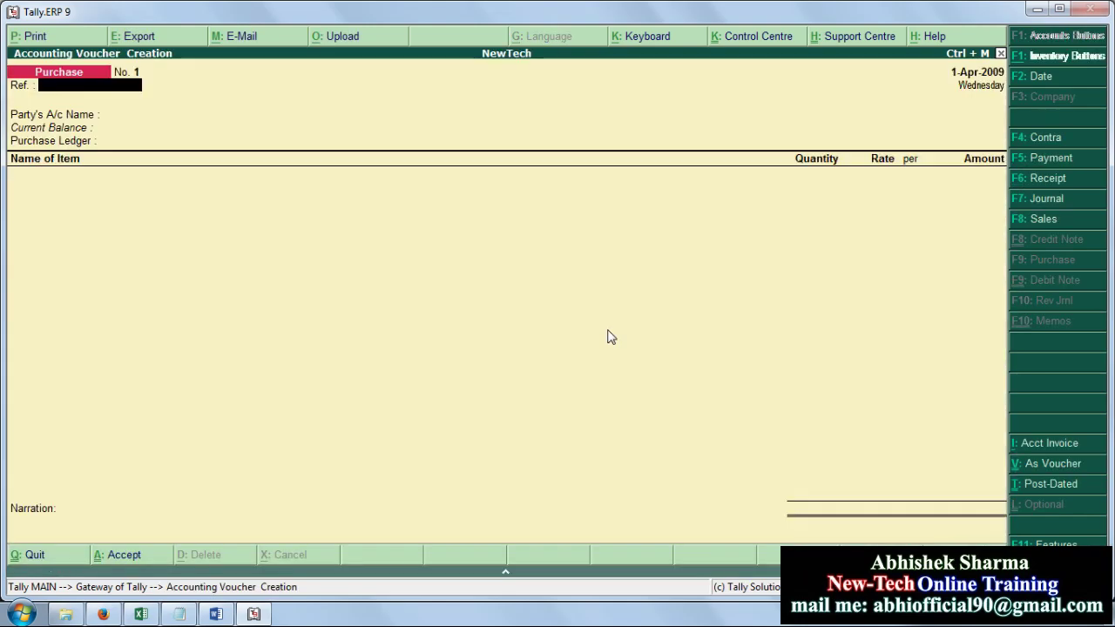
{"action": "left_click", "coordinate": [1050, 166]}
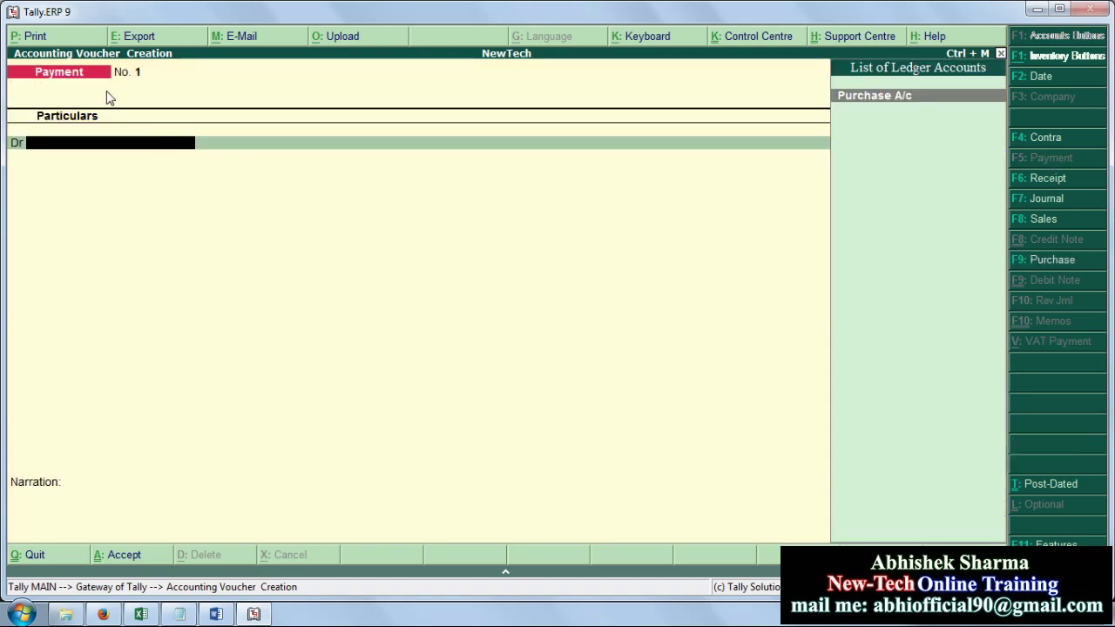
{"action": "left_click", "coordinate": [1053, 262]}
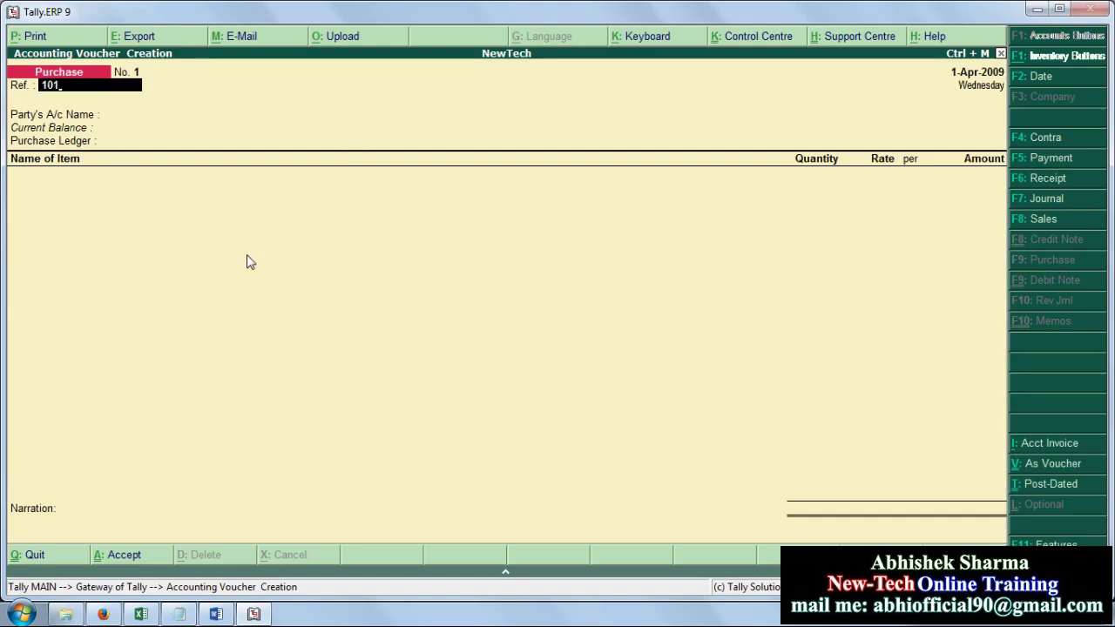
- Enter reference 101 on the purchase voucher, with Cash as the party account and Purchase A/c as the purchase ledger
{"action": "key", "text": "Return"}
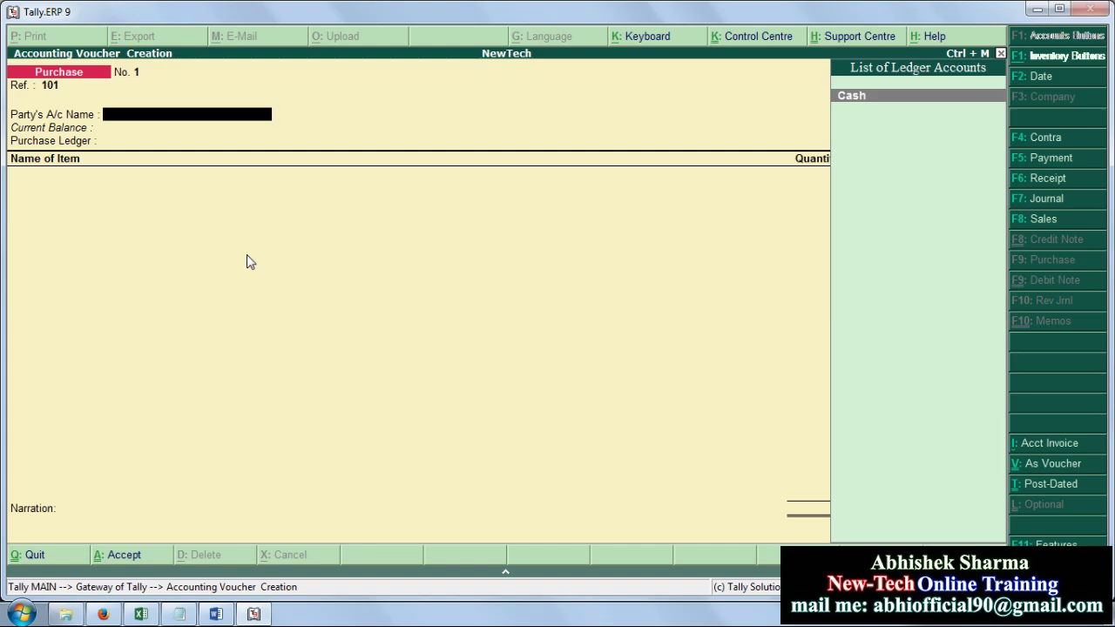
{"action": "key", "text": "Return"}
{"action": "key", "text": "Return"}
{"action": "key", "text": "Return"}
{"action": "key", "text": "Return"}
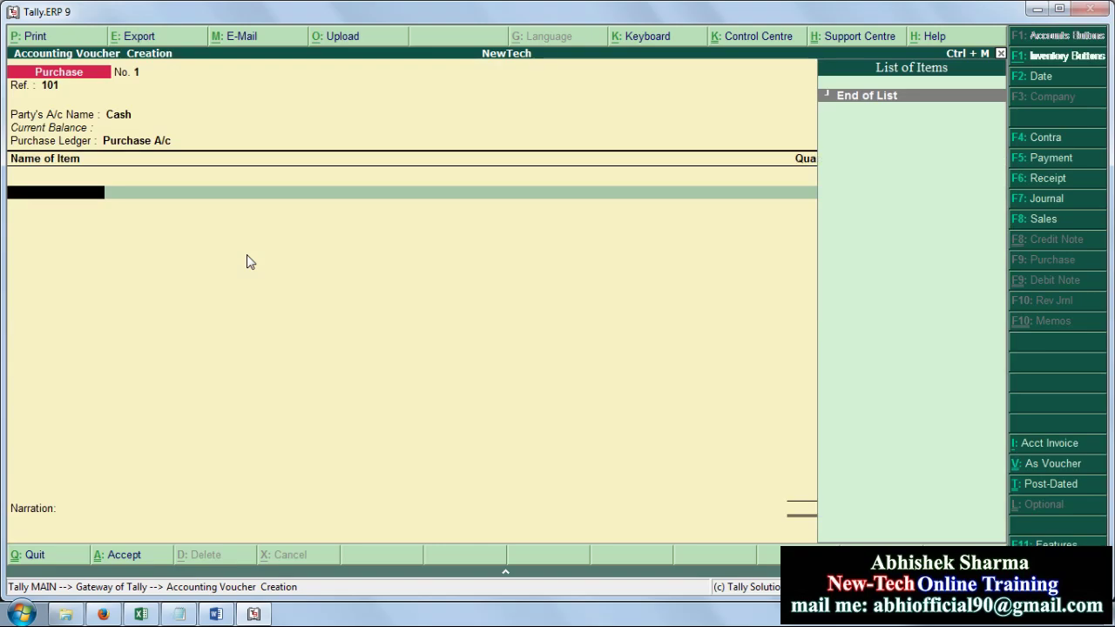
- Change the purchase voucher to account invoice mode, keep its header details, and choose Purchase A/c under Particulars
{"action": "left_click", "coordinate": [1048, 446]}
{"action": "key", "text": "Return"}
{"action": "key", "text": "Return"}
{"action": "key", "text": "Return"}
{"action": "key", "text": "Return"}
{"action": "key", "text": "Return"}
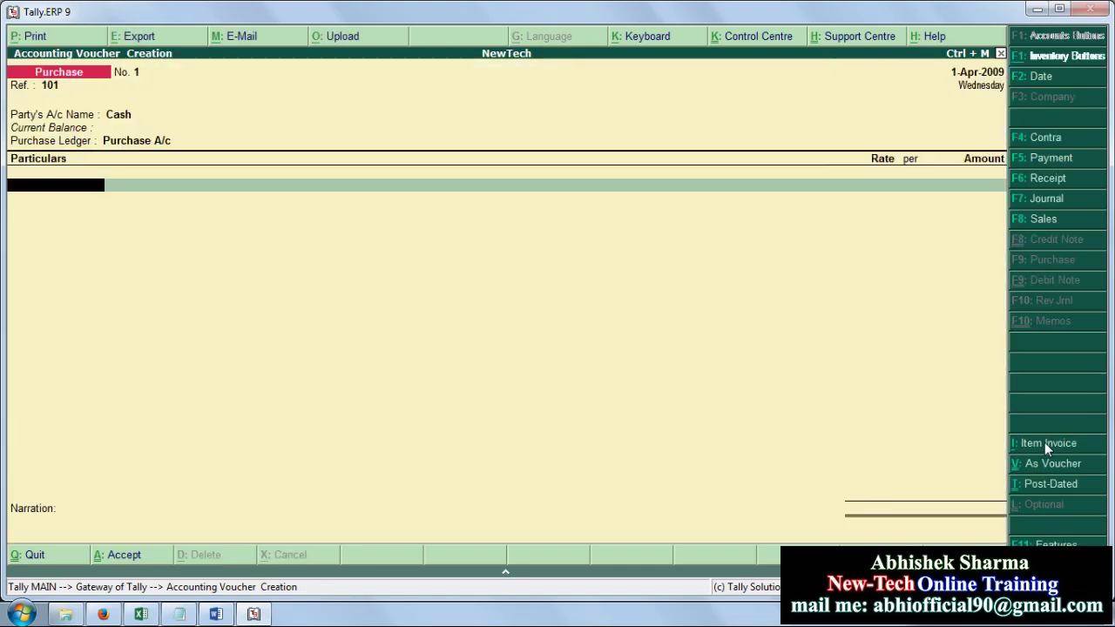
{"action": "key", "text": "Down"}
{"action": "key", "text": "Return"}
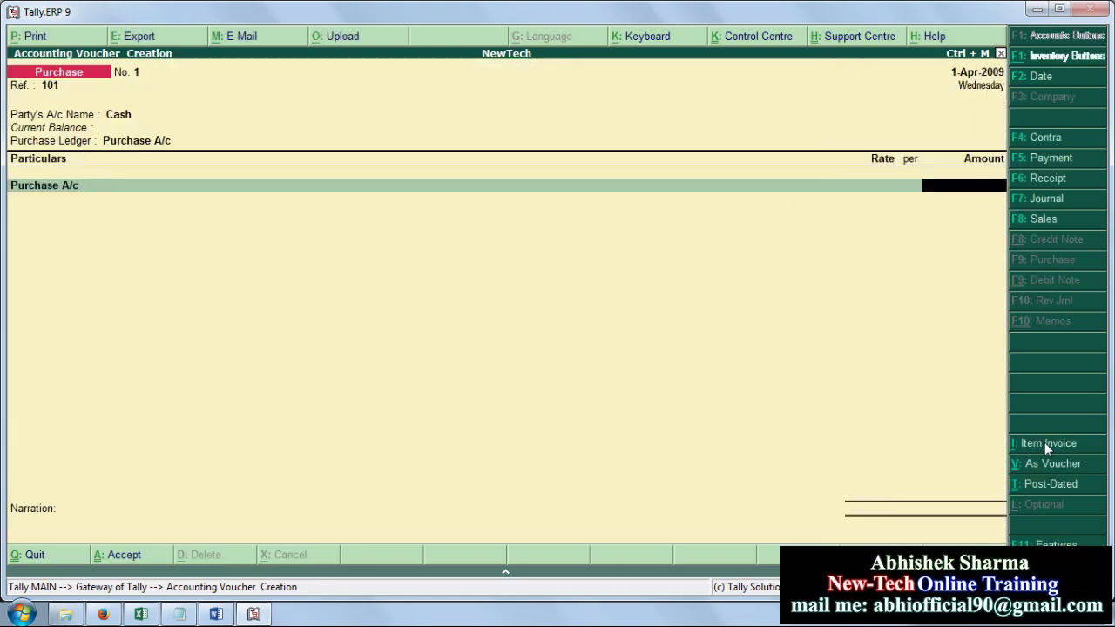
- Look up the amount of transaction 01 in the Word document and set the voucher's Purchase A/c amount to 5000
{"action": "key", "text": "alt+Tab"}
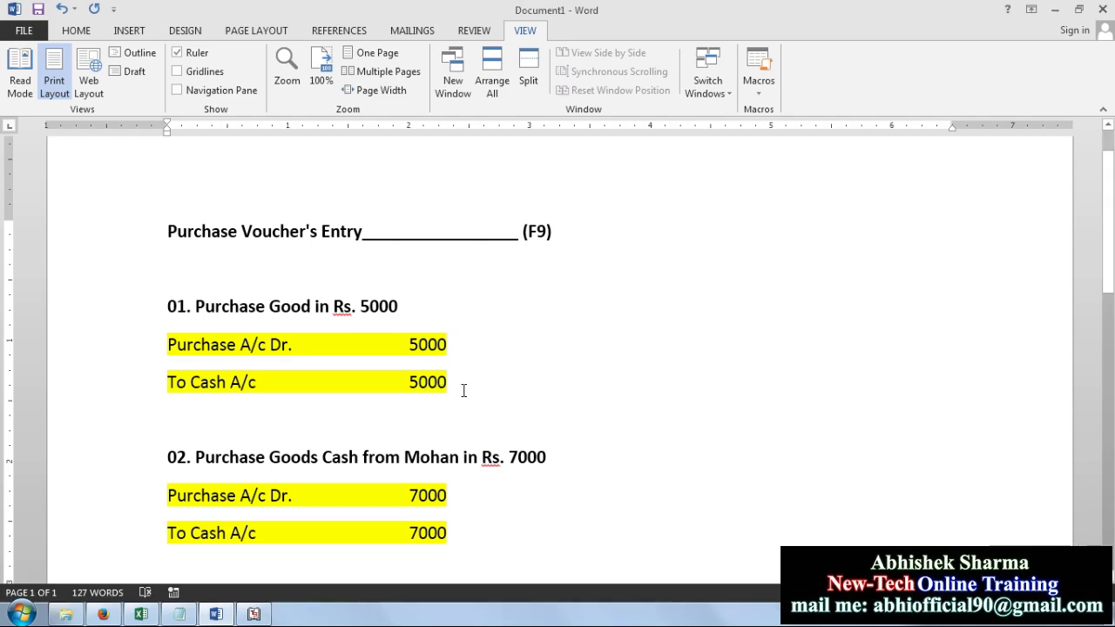
{"action": "key", "text": "alt+Tab"}
{"action": "type", "text": "00"}
{"action": "key", "text": "Return"}
{"action": "key", "text": "Return"}
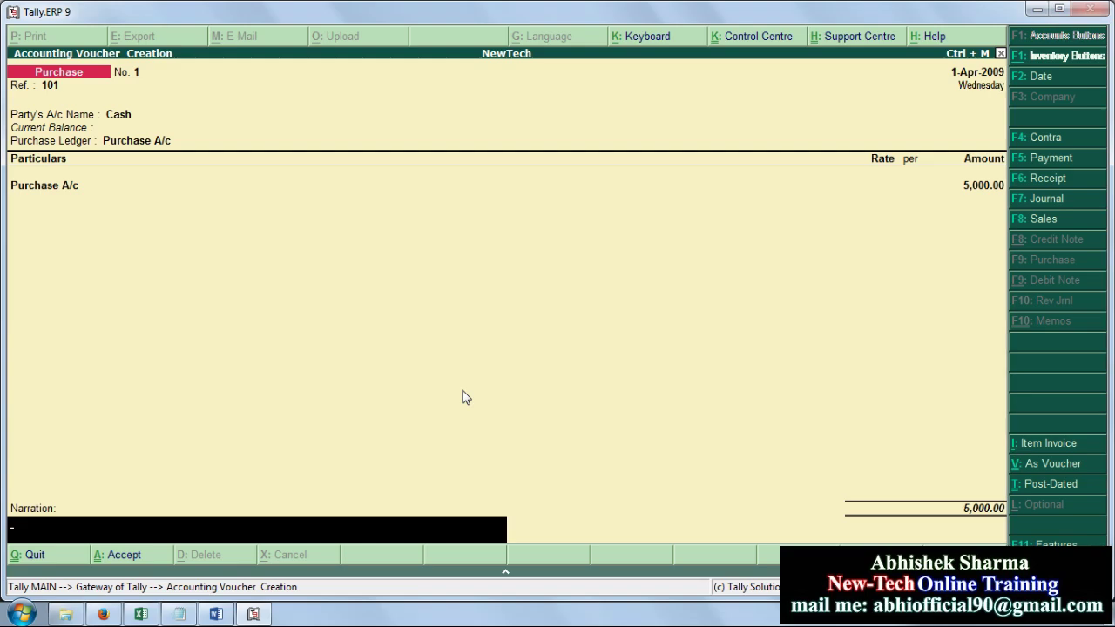
- Check transaction 01's wording in the document, enter the narration "Purchase On Cash 5000.00/-" and save the purchase voucher
{"action": "key", "text": "alt+Tab"}
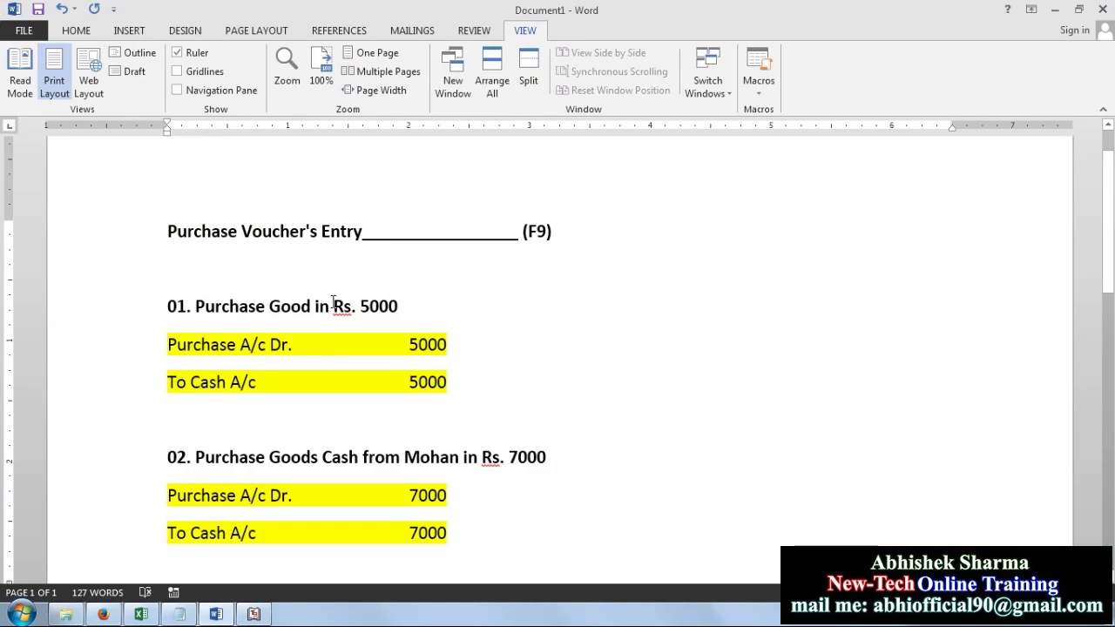
{"action": "key", "text": "alt+Tab"}
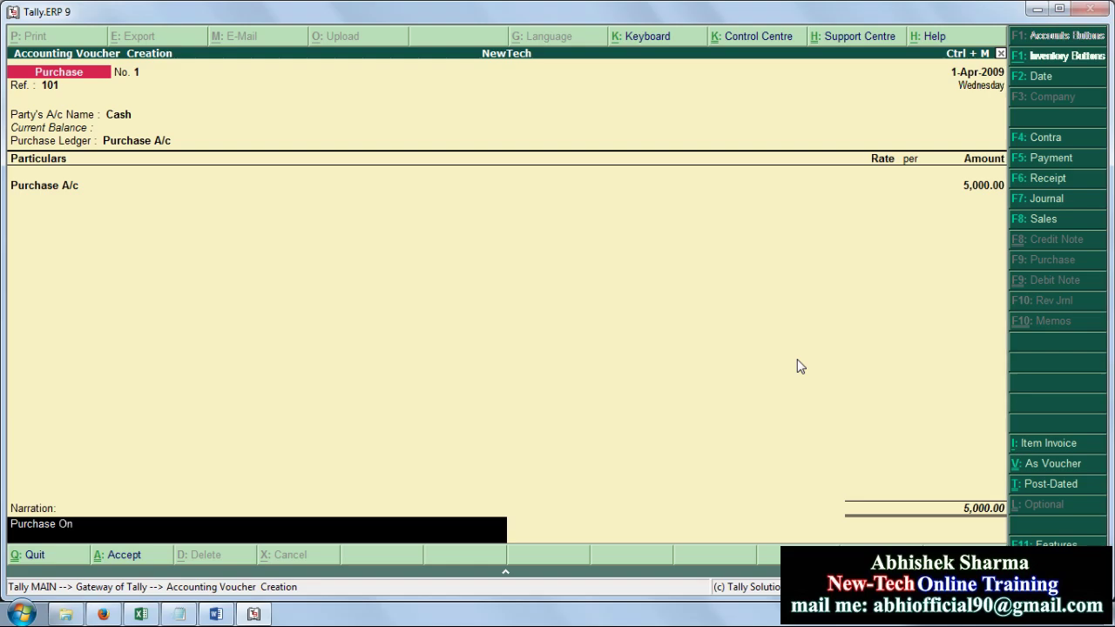
{"action": "type", "text": "Cash 5000.00/-"}
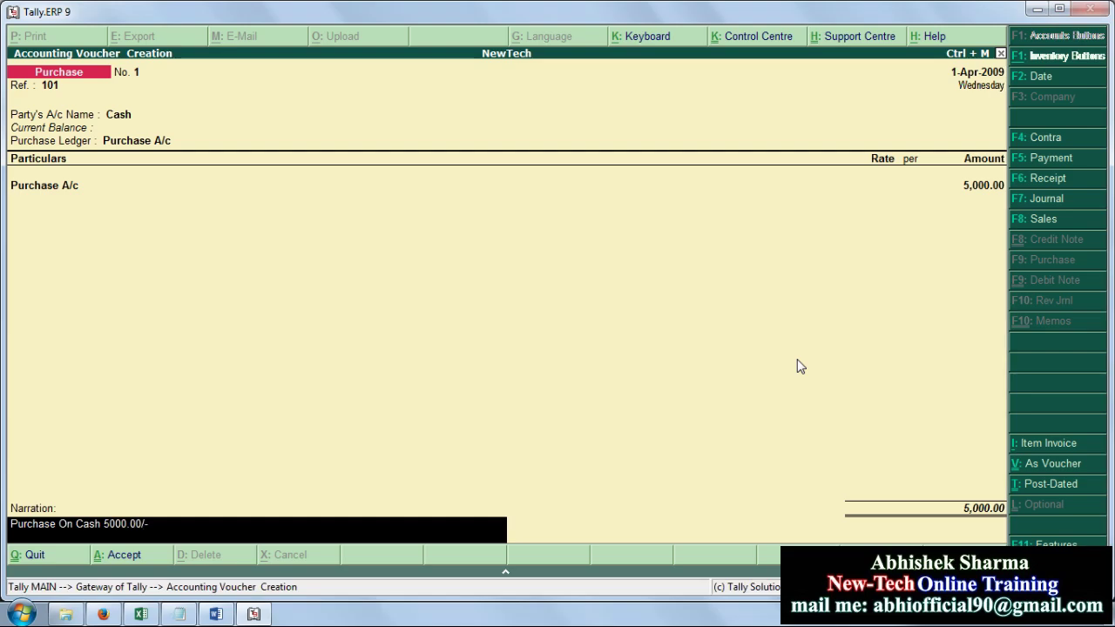
{"action": "key", "text": "Return"}
{"action": "key", "text": "Return"}
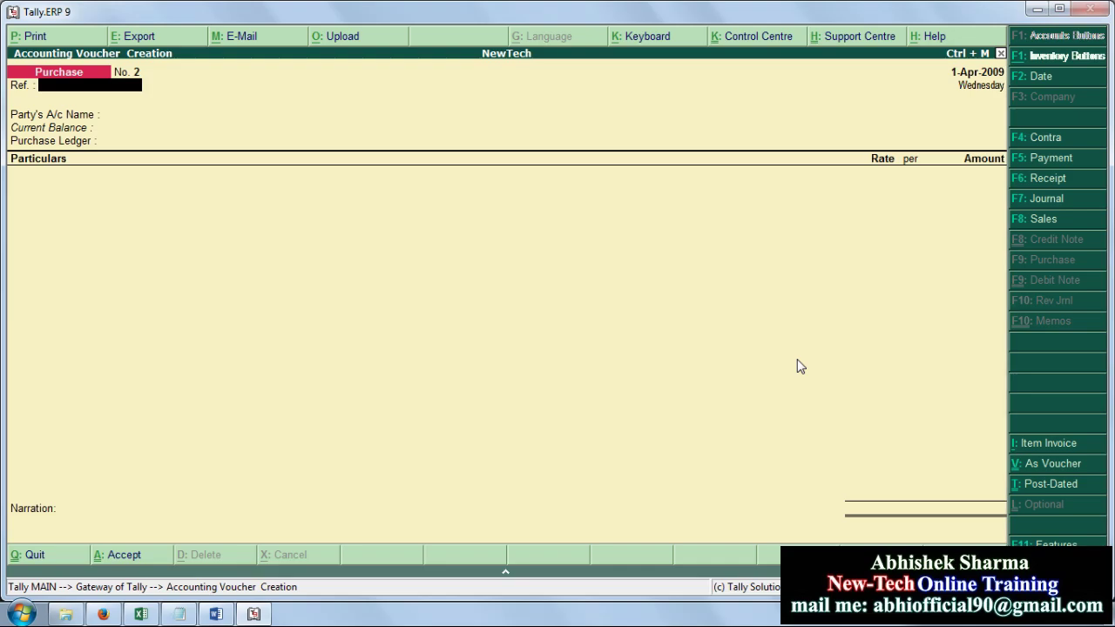
- Check transaction 02 in the Word document, and enter reference 102 in Tally.ERP 9 with Cash as party and Purchase A/c as purchase ledger and particulars
{"action": "key", "text": "alt+Tab"}
{"action": "scroll", "coordinate": [770, 352], "scroll_direction": "down", "scroll_amount": 3}
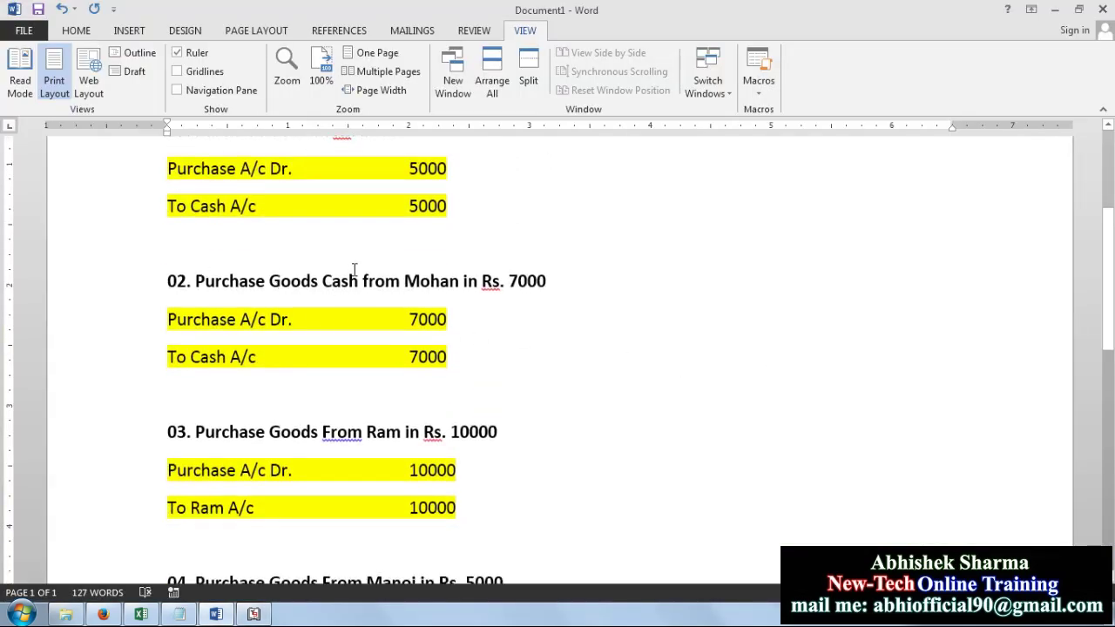
{"action": "left_click", "coordinate": [550, 288]}
{"action": "key", "text": "alt+Tab"}
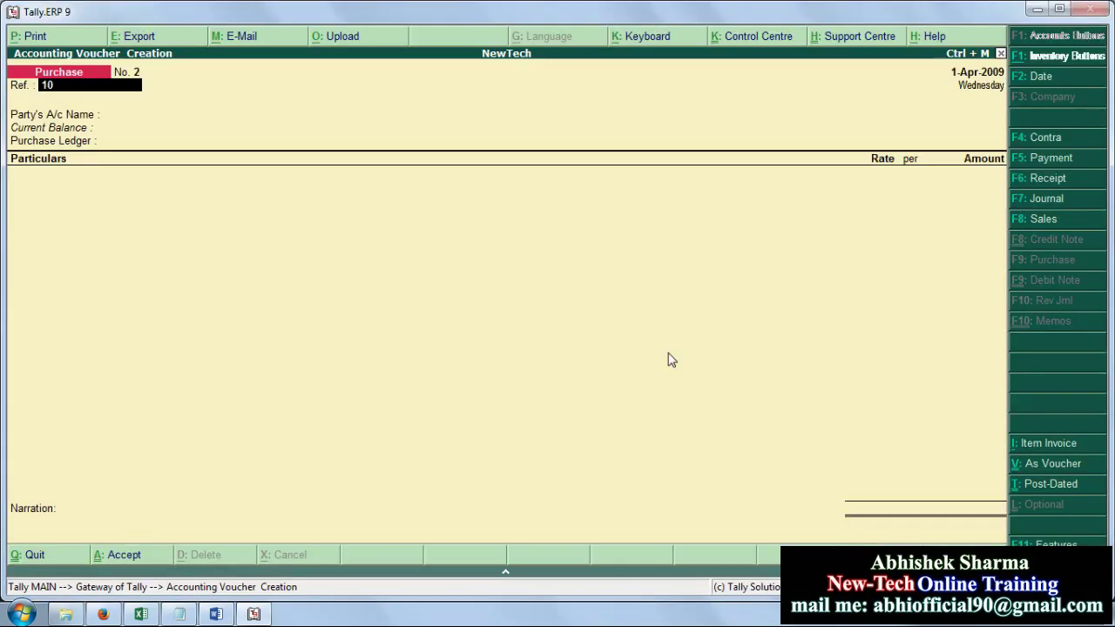
{"action": "type", "text": "2"}
{"action": "key", "text": "Return"}
{"action": "key", "text": "Return"}
{"action": "key", "text": "Return"}
{"action": "key", "text": "Return"}
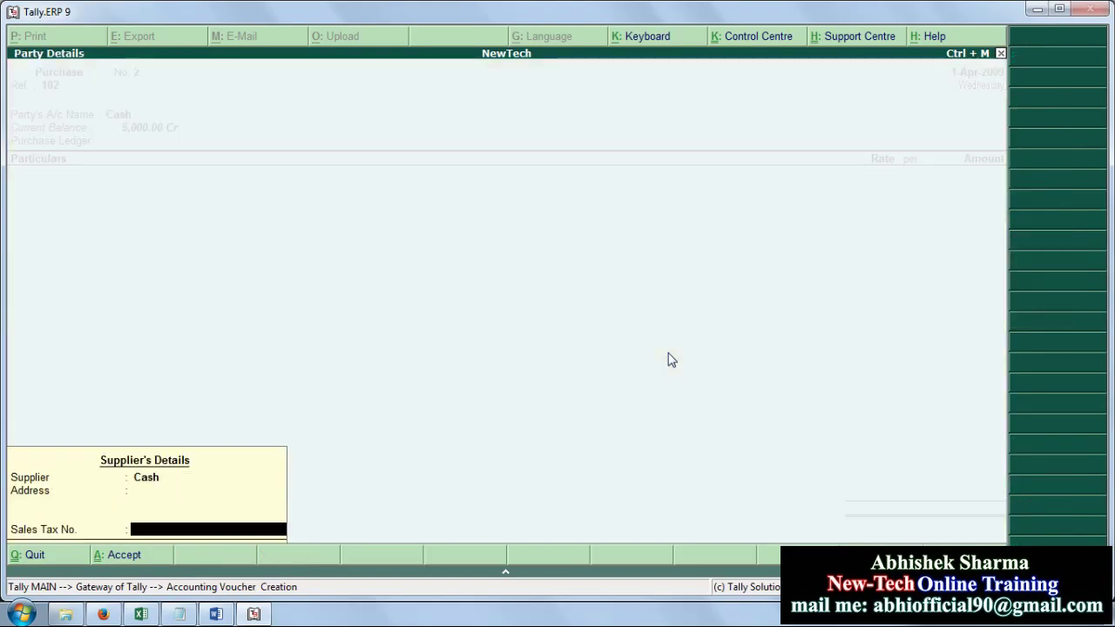
{"action": "key", "text": "Return"}
{"action": "key", "text": "Down"}
{"action": "key", "text": "Return"}
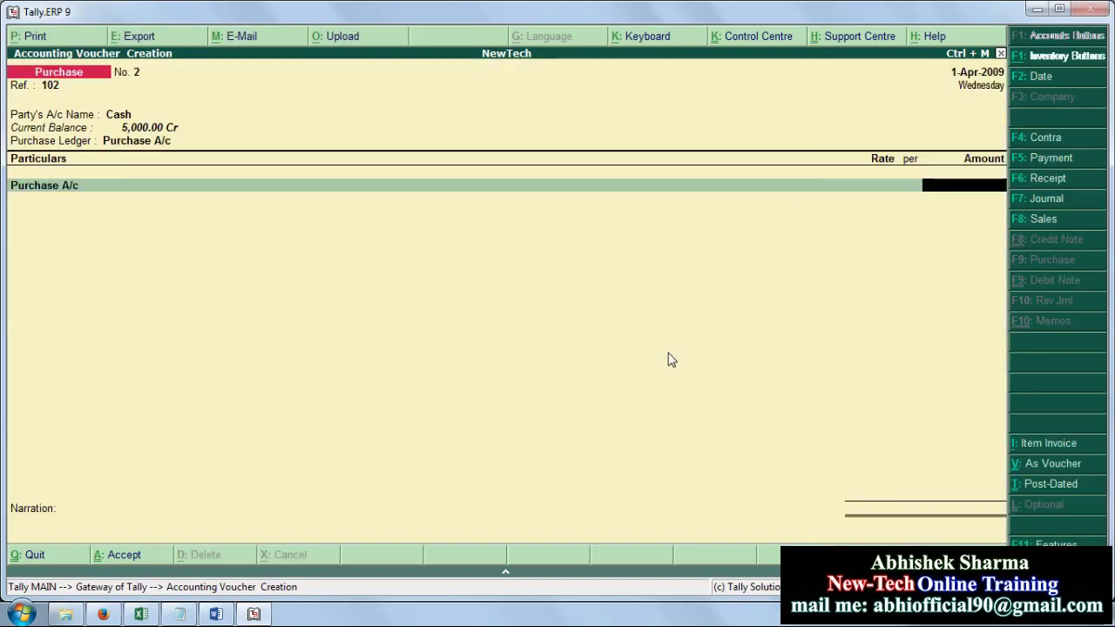
- Look up transaction 02's amount in the Word document, set the Purchase A/c amount to 7000 in Tally.ERP 9, and save the voucher without narration
{"action": "key", "text": "alt+Tab"}
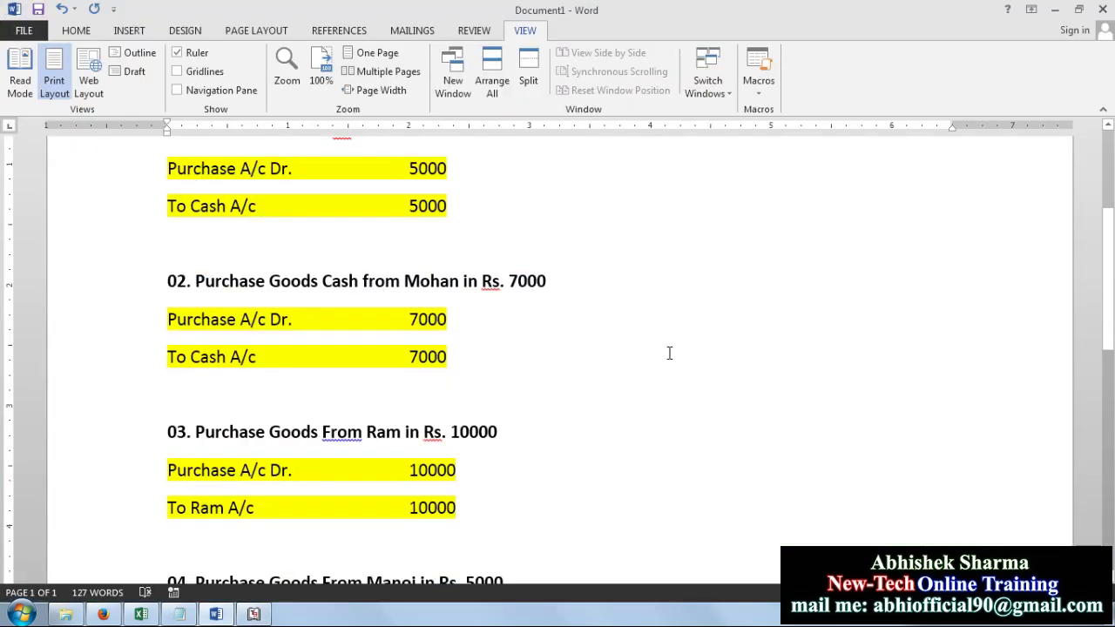
{"action": "key", "text": "alt+Tab"}
{"action": "type", "text": "7,000"}
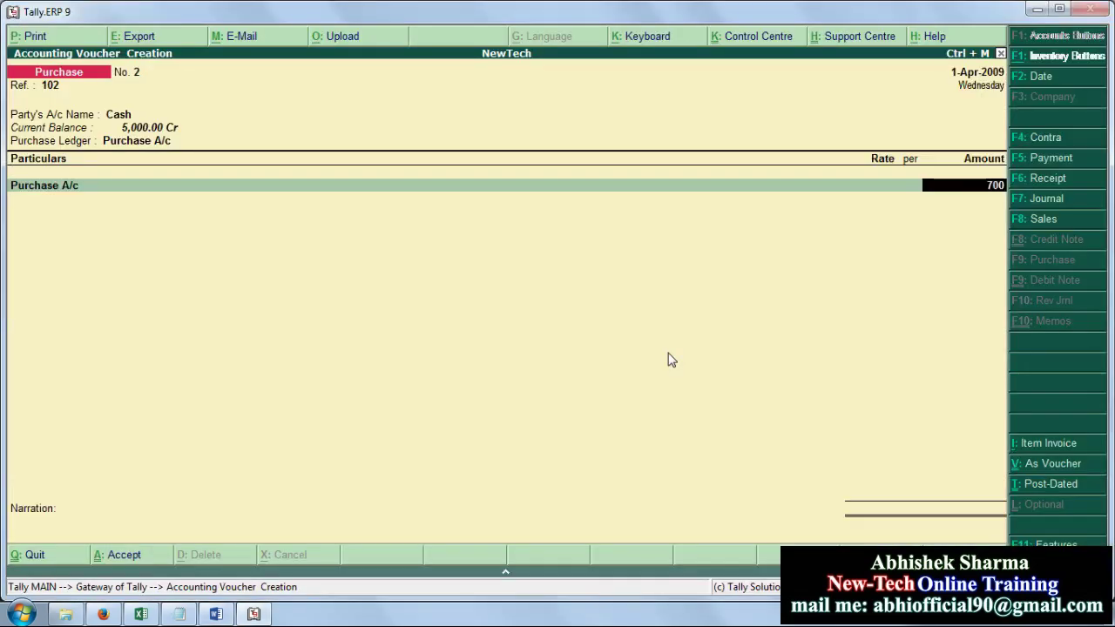
{"action": "key", "text": "Return"}
{"action": "key", "text": "Return"}
{"action": "key", "text": "Return"}
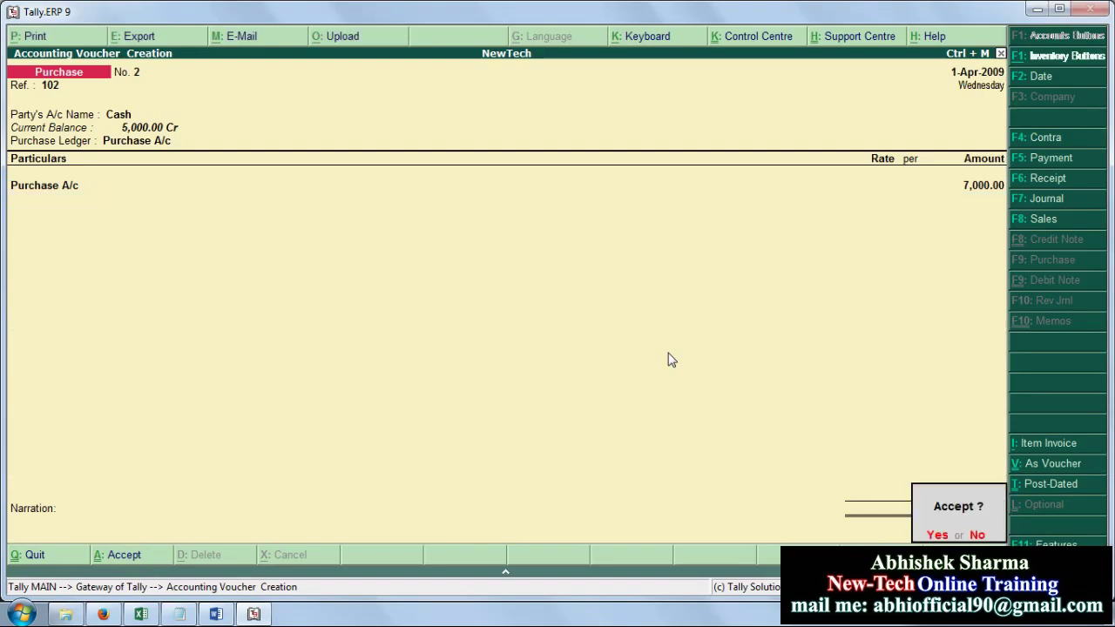
{"action": "key", "text": "n"}
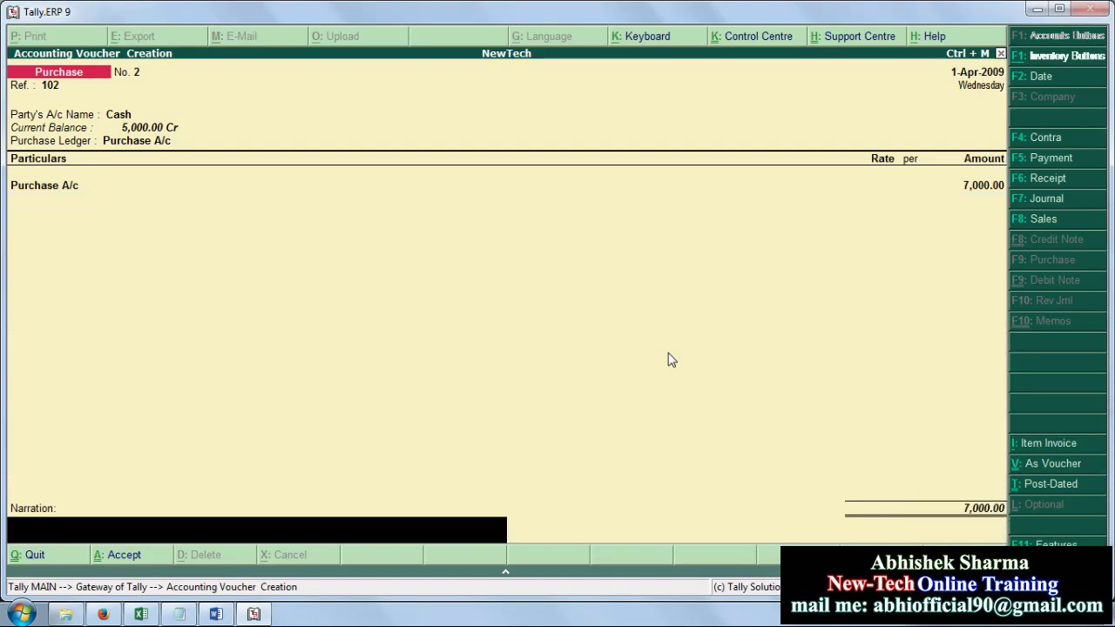
{"action": "key", "text": "Return"}
{"action": "key", "text": "Return"}
- Check transaction 03 in the Word document and start a single ledger in Tally.ERP 9, named with the supplier's name followed by "A/c"
{"action": "key", "text": "alt+Tab"}
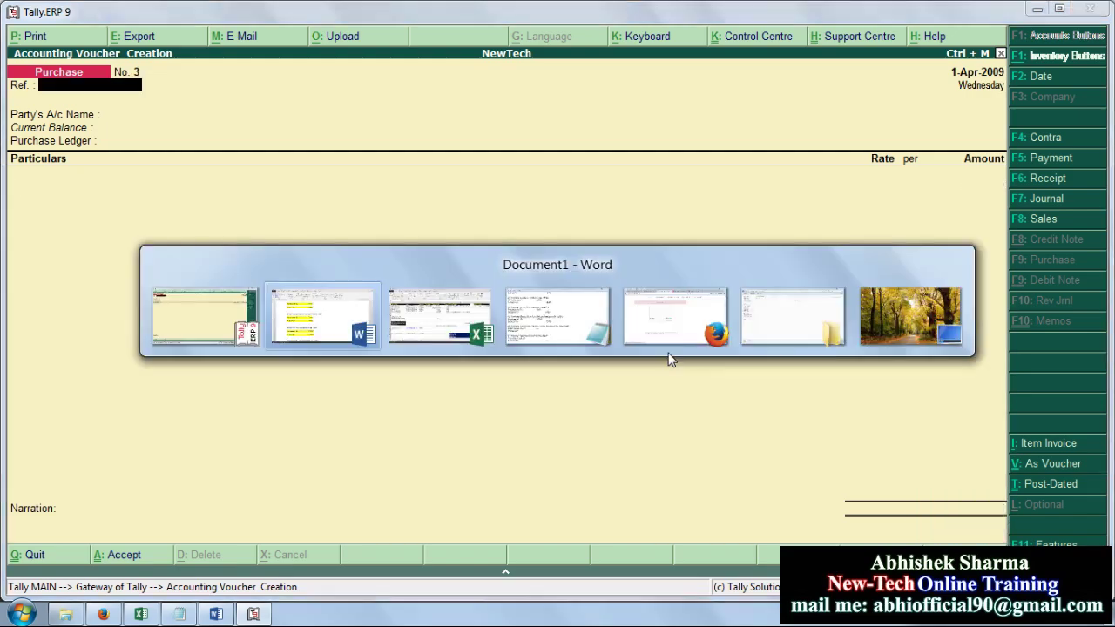
{"action": "scroll", "coordinate": [668, 366], "scroll_direction": "down", "scroll_amount": 4}
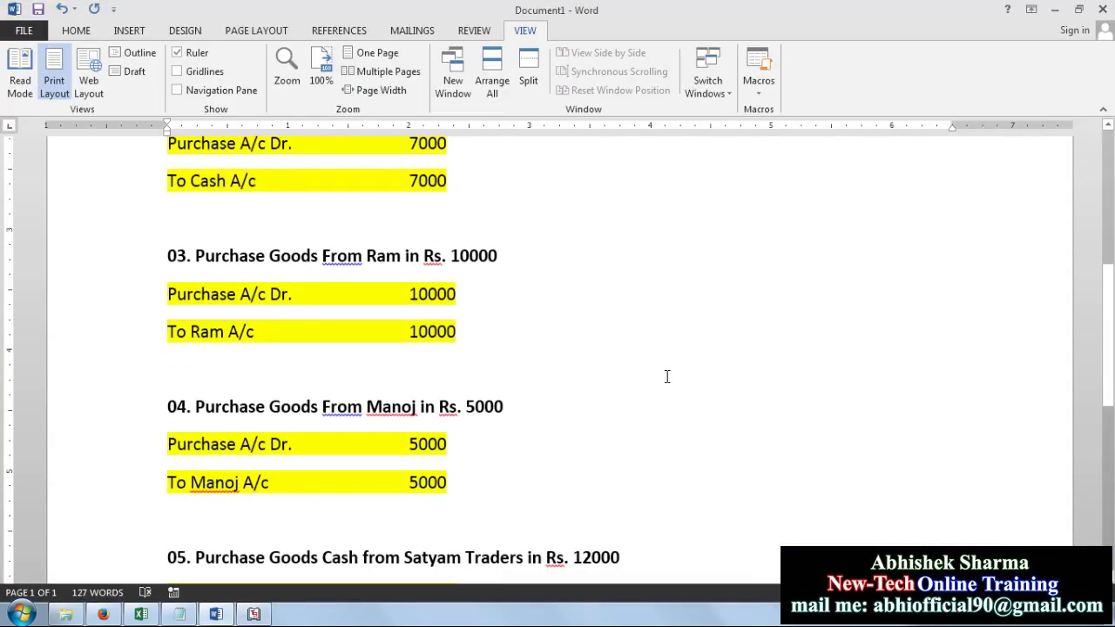
{"action": "scroll", "coordinate": [627, 375], "scroll_direction": "down", "scroll_amount": 1}
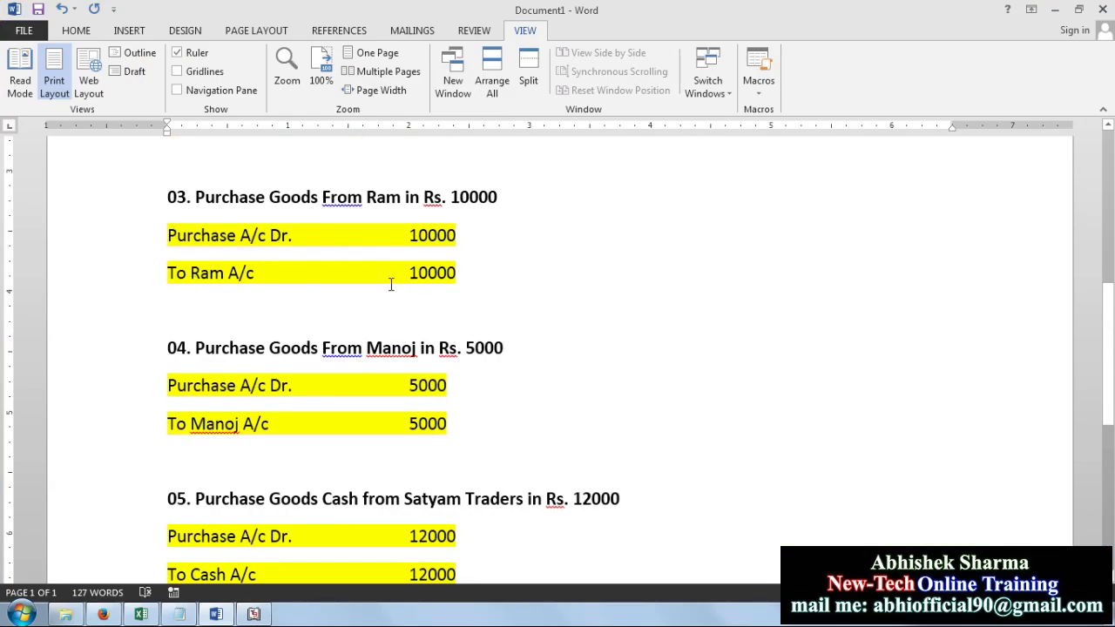
{"action": "key", "text": "alt+Tab"}
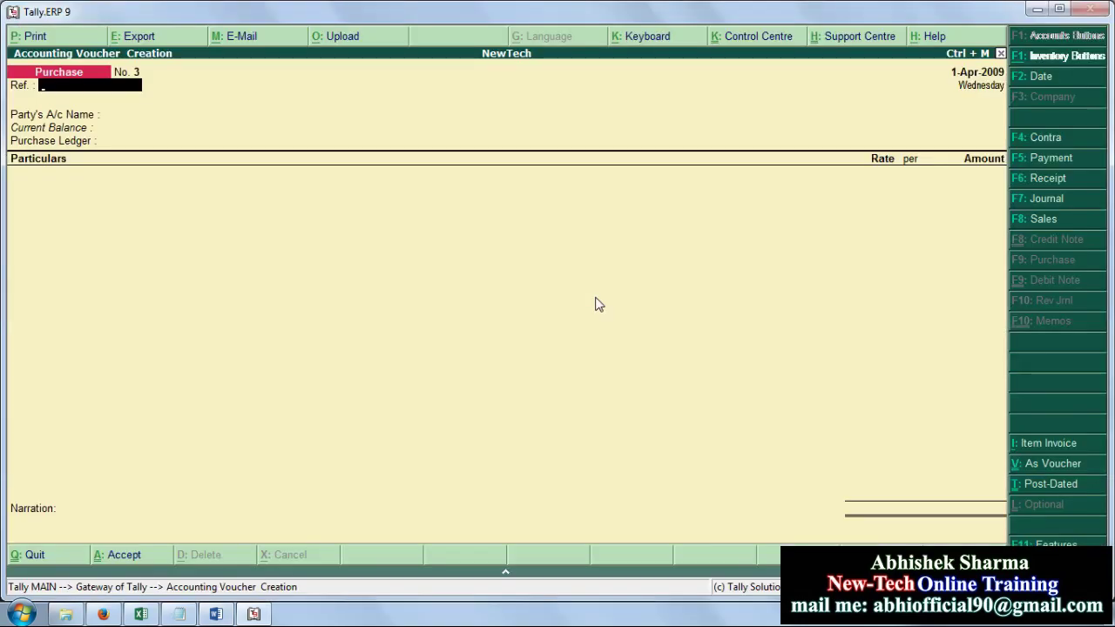
{"action": "key", "text": "Escape"}
{"action": "key", "text": "Return"}
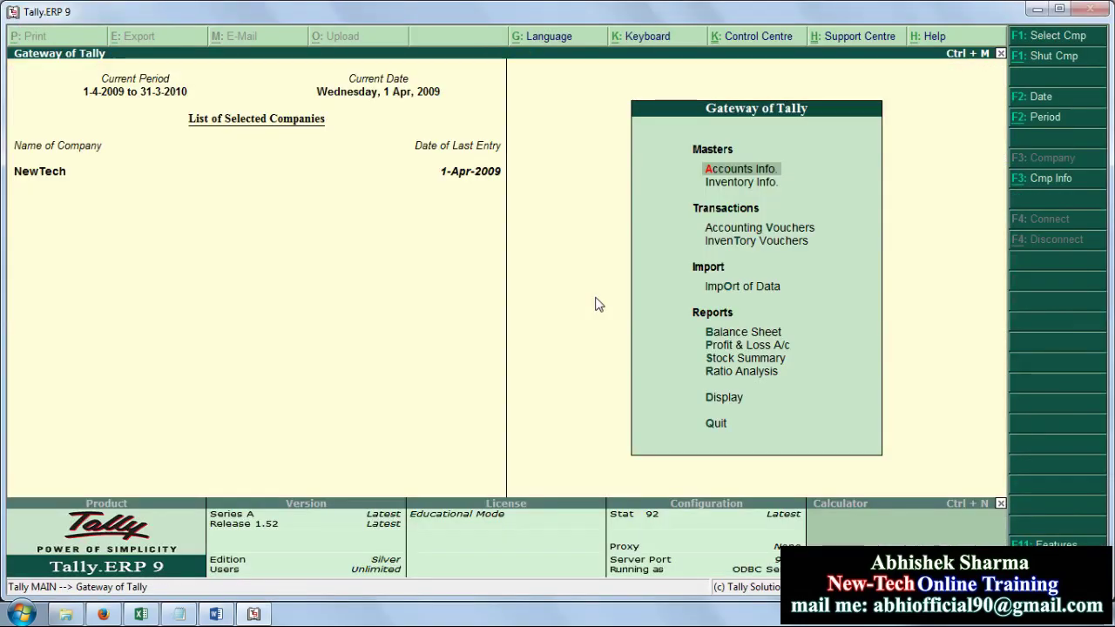
{"action": "key", "text": "Return"}
{"action": "key", "text": "Down"}
{"action": "key", "text": "Return"}
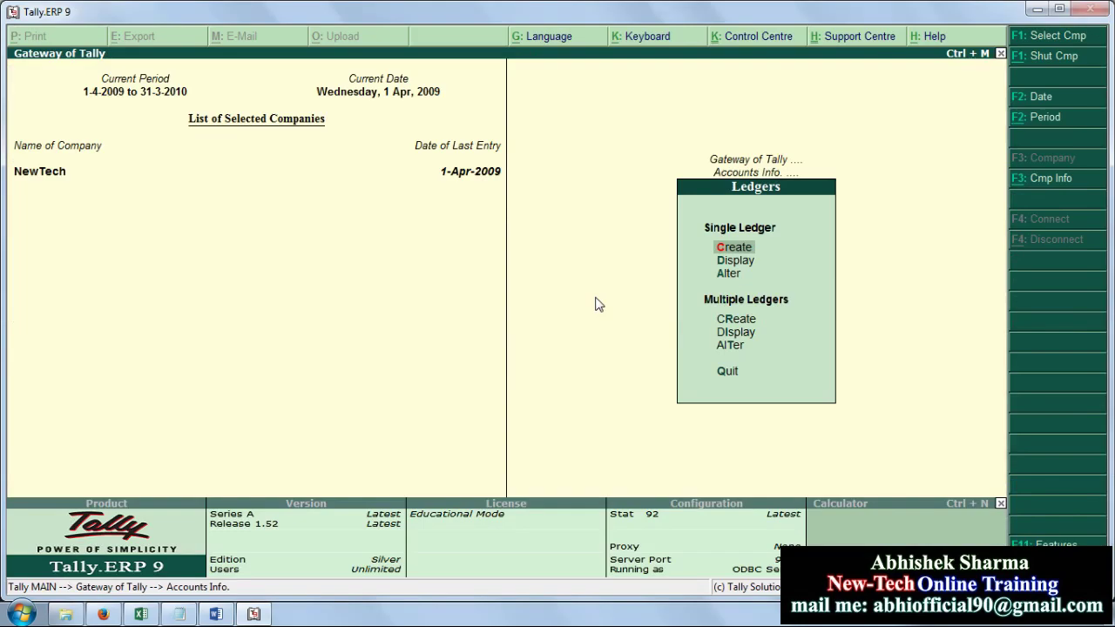
{"action": "key", "text": "Return"}
{"action": "type", "text": "Ram"}
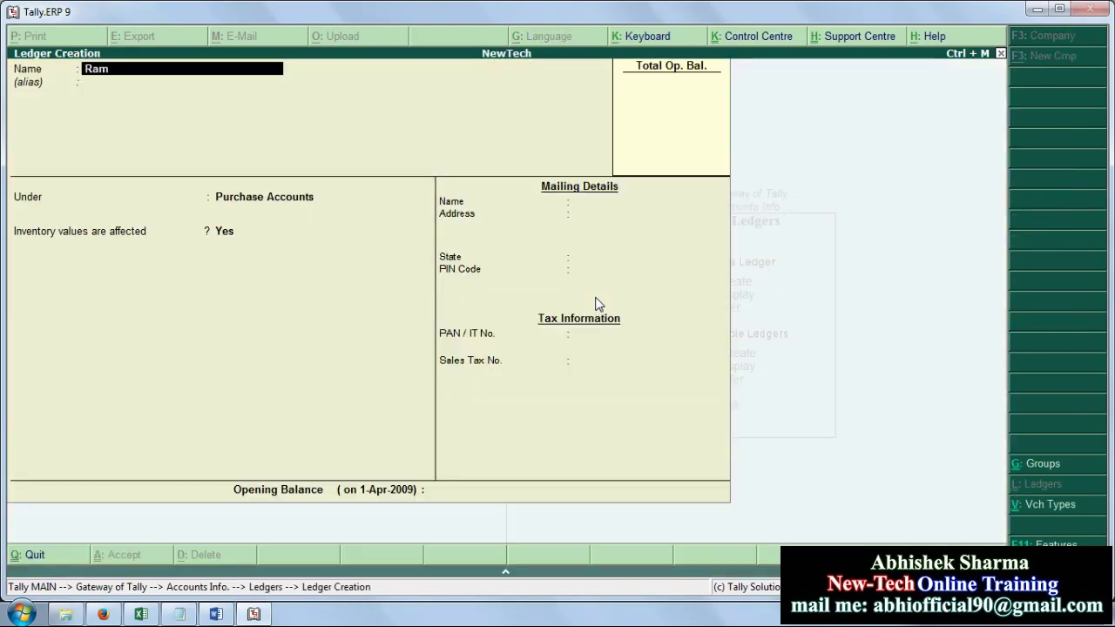
{"action": "type", "text": " A/c"}
{"action": "key", "text": "Return"}
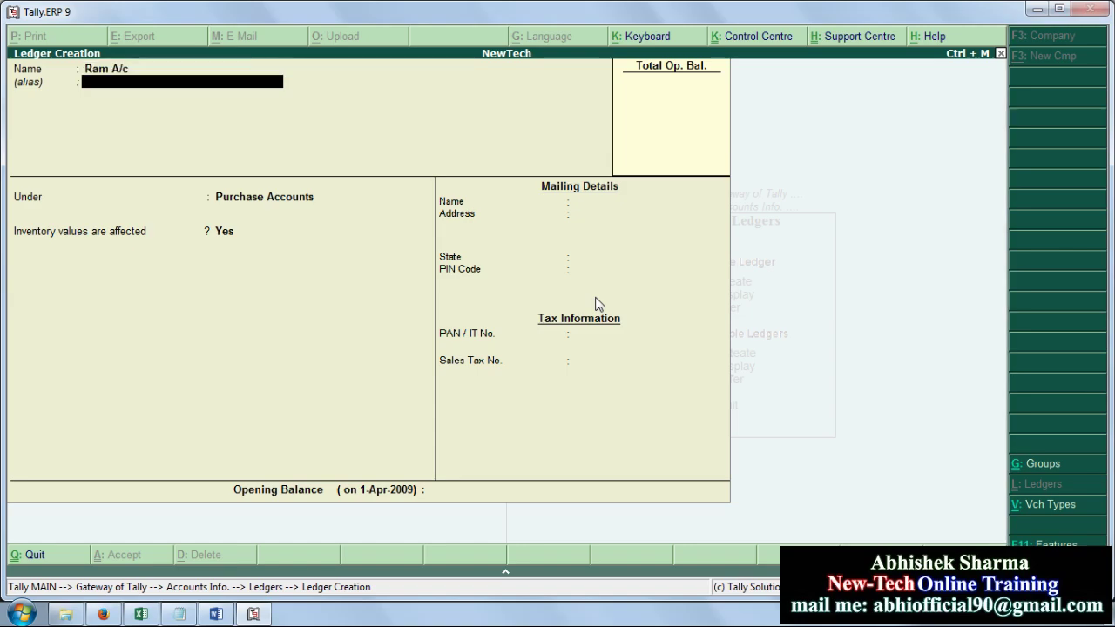
- Leave the new supplier ledger's alias empty and place the ledger under the Sundry Creditors group
{"action": "key", "text": "Return"}
{"action": "key", "text": "Down"}
{"action": "key", "text": "Down"}
{"action": "key", "text": "Down"}
{"action": "key", "text": "Down"}
{"action": "key", "text": "Down"}
{"action": "key", "text": "Down"}
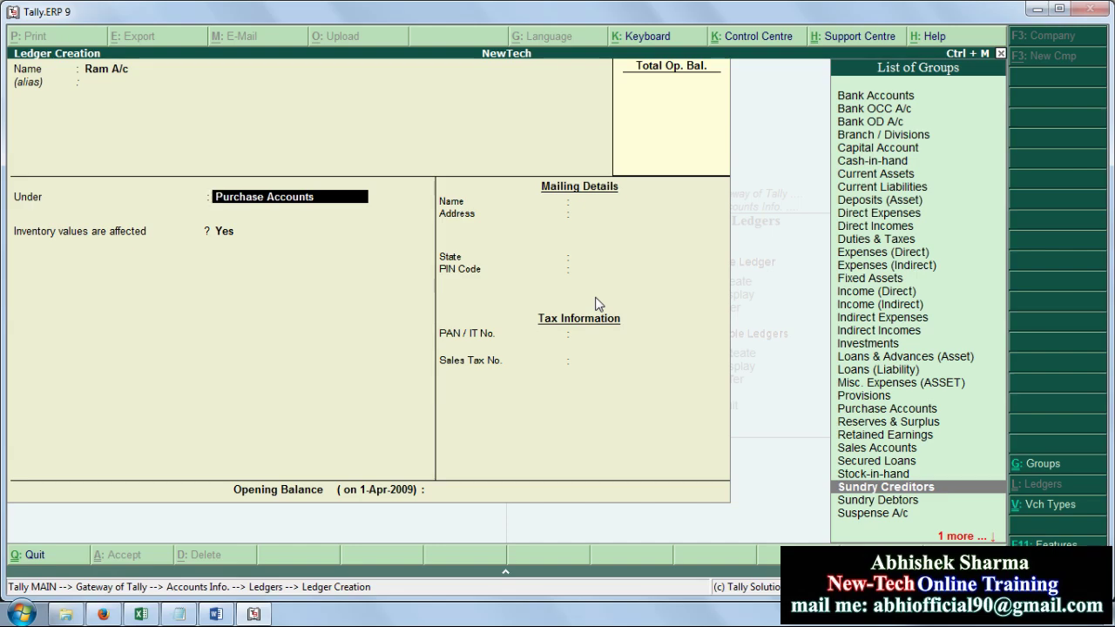
{"action": "key", "text": "Down"}
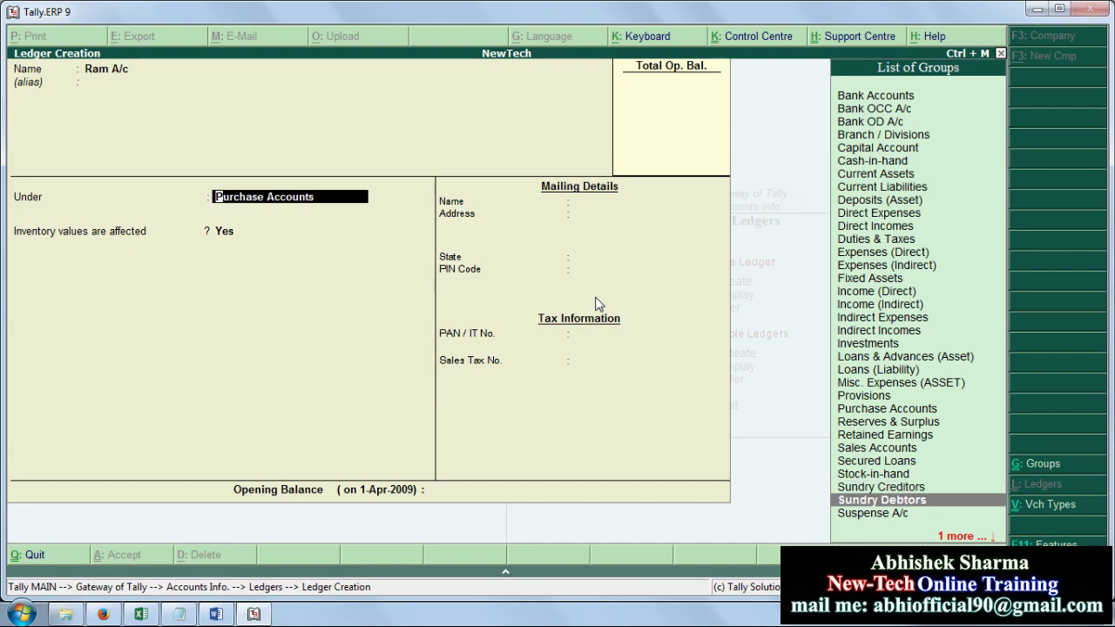
{"action": "key", "text": "Up"}
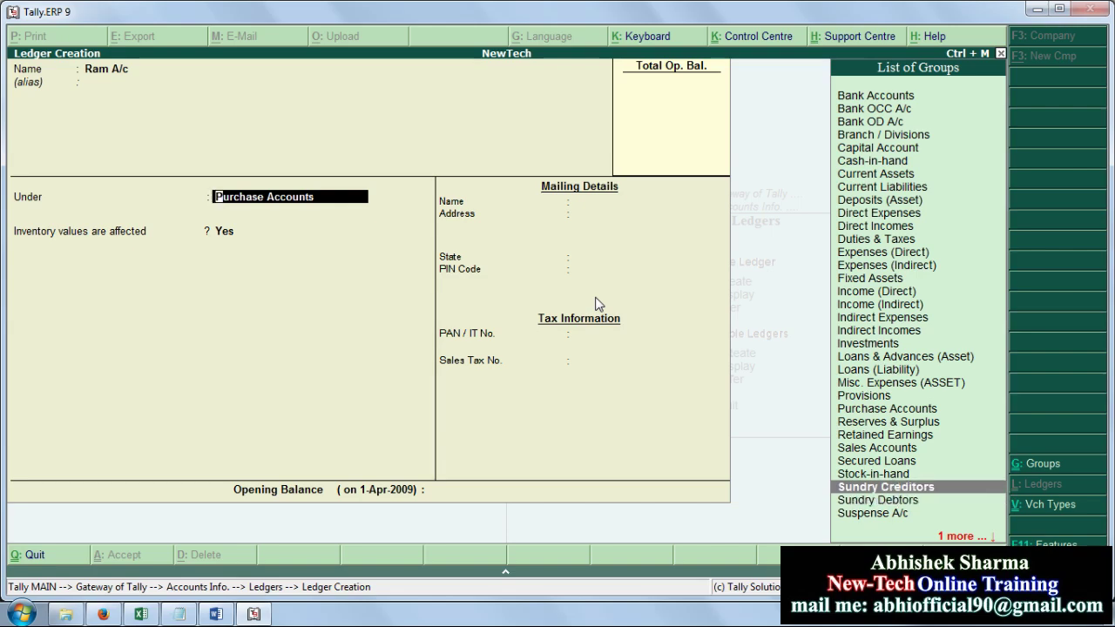
{"action": "key", "text": "Return"}
- Keep the supplier ledger's bill-by-bill, mailing, tax and opening balance details at their defaults, save it, and leave ledger creation
{"action": "key", "text": "Return"}
{"action": "key", "text": "Return"}
{"action": "key", "text": "Return"}
{"action": "key", "text": "Return"}
{"action": "key", "text": "Return"}
{"action": "key", "text": "Return"}
{"action": "key", "text": "Return"}
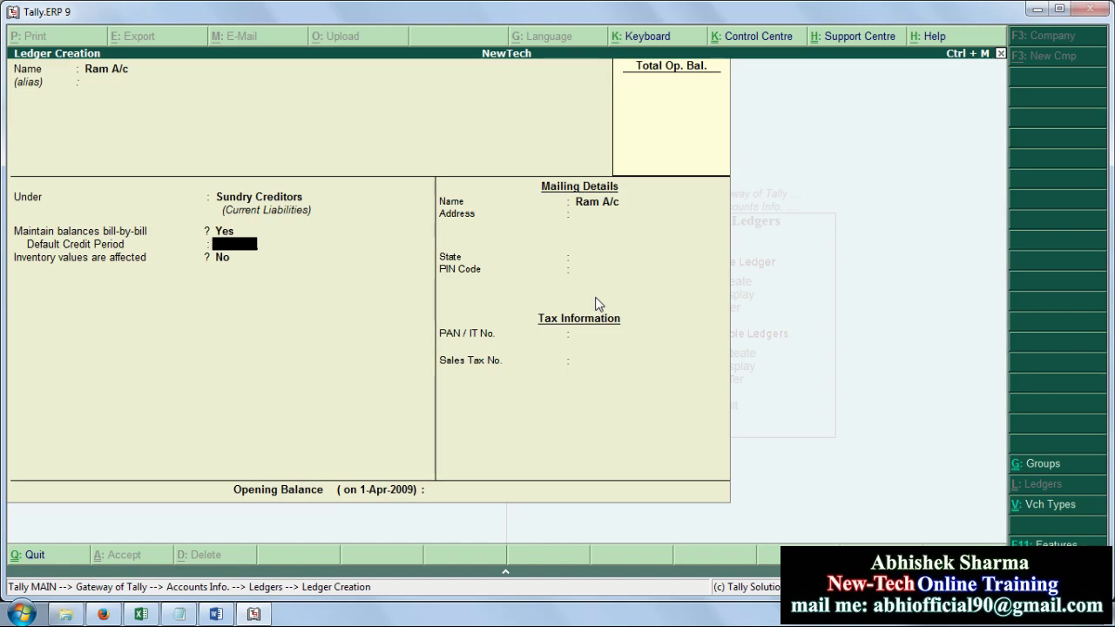
{"action": "key", "text": "Return"}
{"action": "key", "text": "Return"}
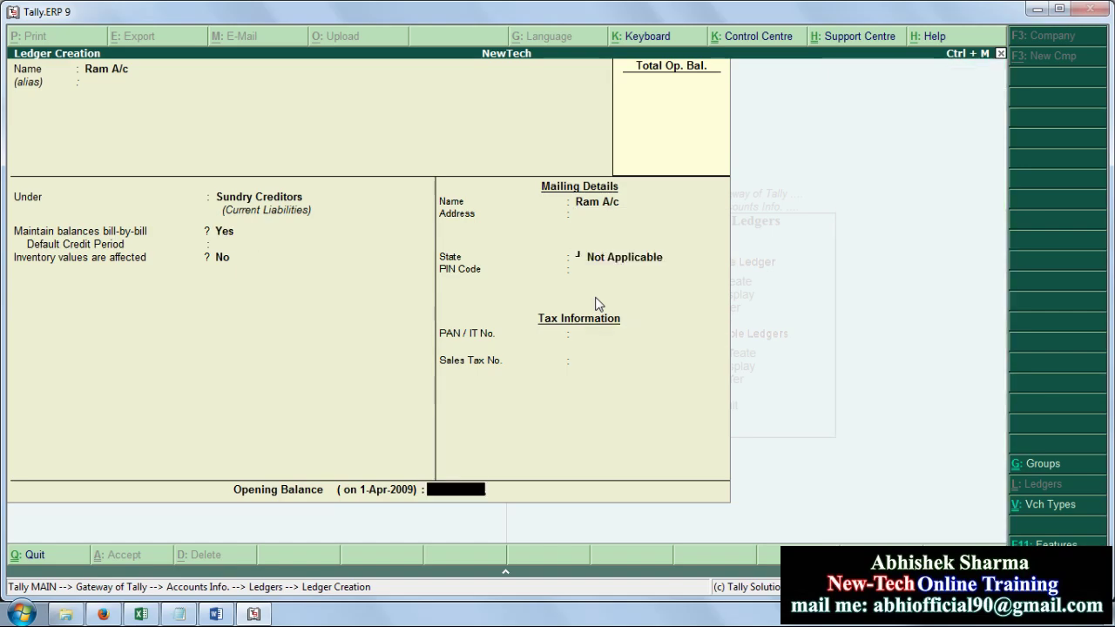
{"action": "key", "text": "Return"}
{"action": "key", "text": "Return"}
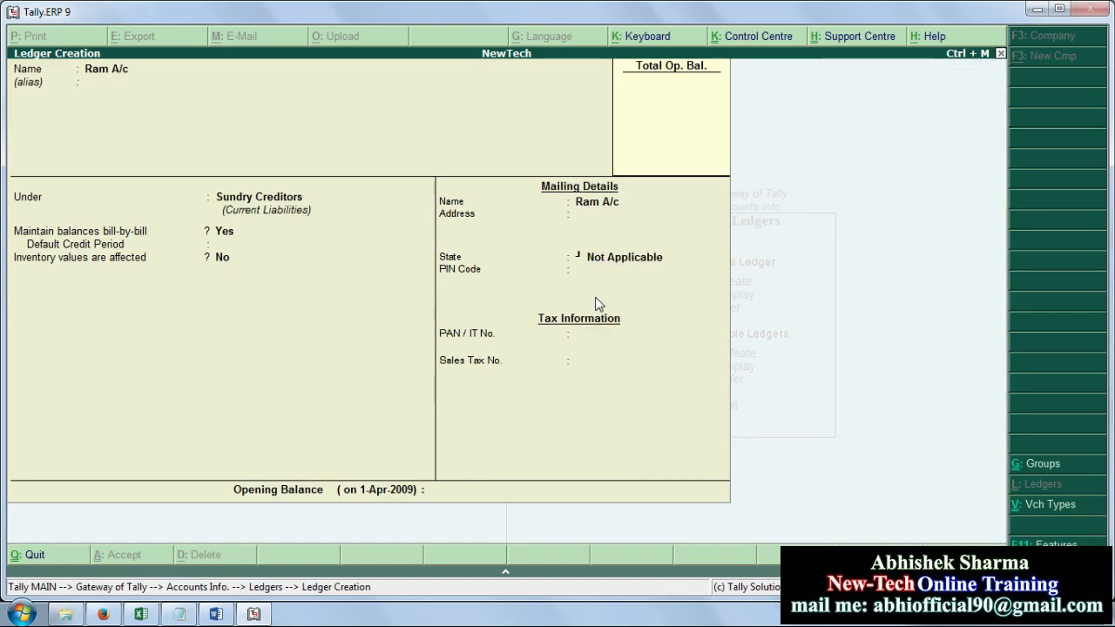
{"action": "key", "text": "Escape"}
{"action": "key", "text": "Return"}
{"action": "key", "text": "Escape"}
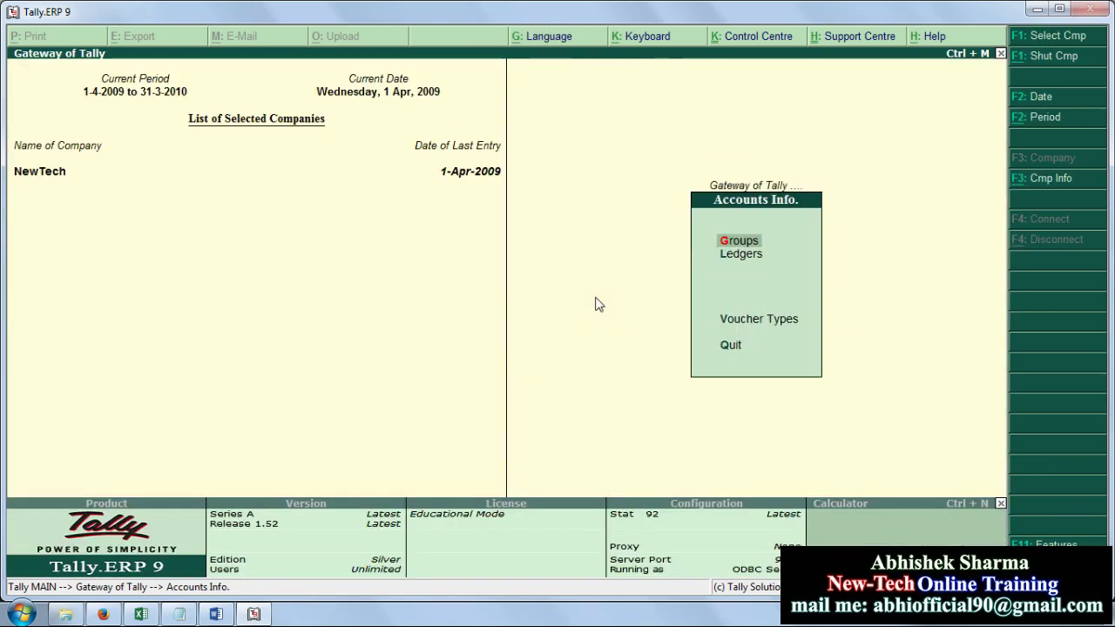
- Return to purchase voucher entry and enter reference 103, with transaction 03's supplier as party and Purchase A/c as purchase ledger and particulars
{"action": "key", "text": "Escape"}
{"action": "key", "text": "Down"}
{"action": "key", "text": "Down"}
{"action": "key", "text": "Return"}
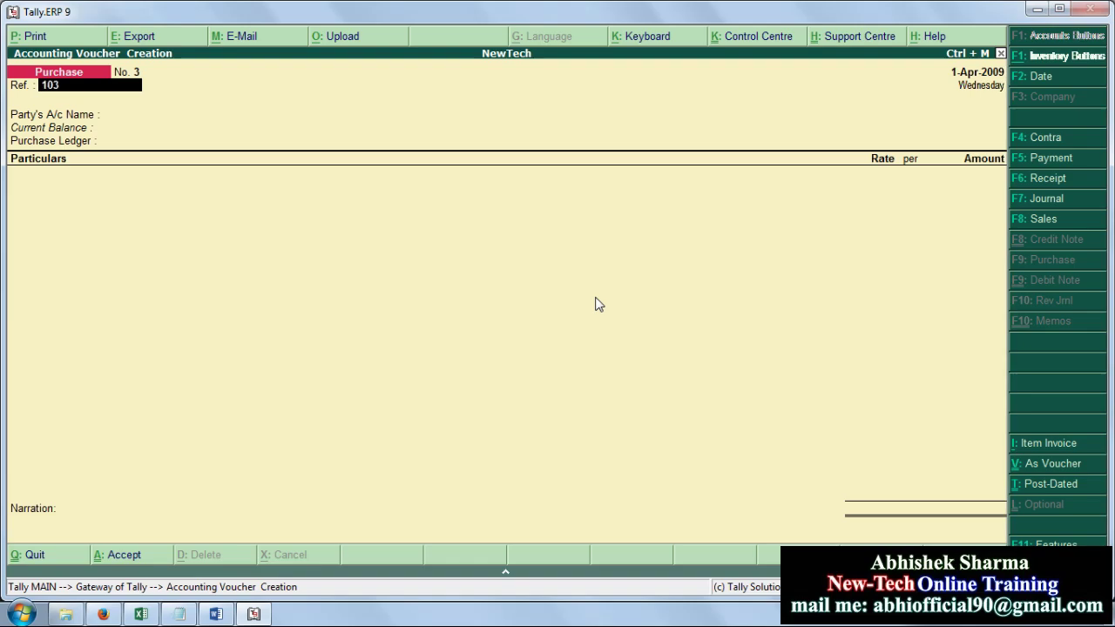
{"action": "key", "text": "Return"}
{"action": "key", "text": "Down"}
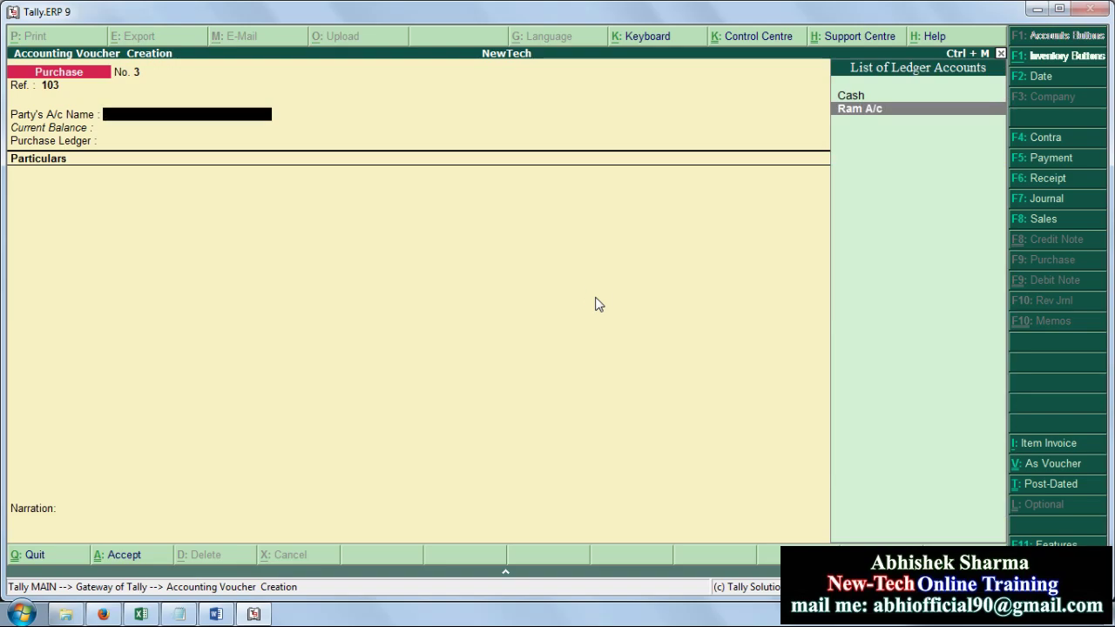
{"action": "key", "text": "Return"}
{"action": "key", "text": "Return"}
{"action": "key", "text": "Return"}
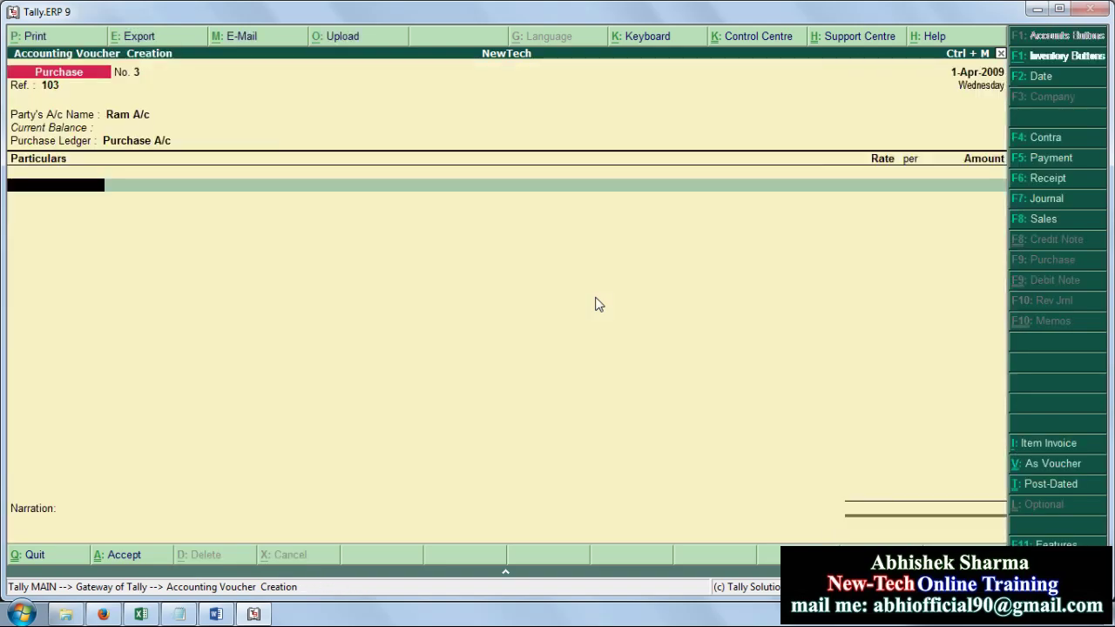
{"action": "key", "text": "Return"}
- Look up transaction 03's amount in the Word document, set the Purchase A/c amount to 10000 in Tally.ERP 9, and save the voucher without narration
{"action": "key", "text": "alt+Tab"}
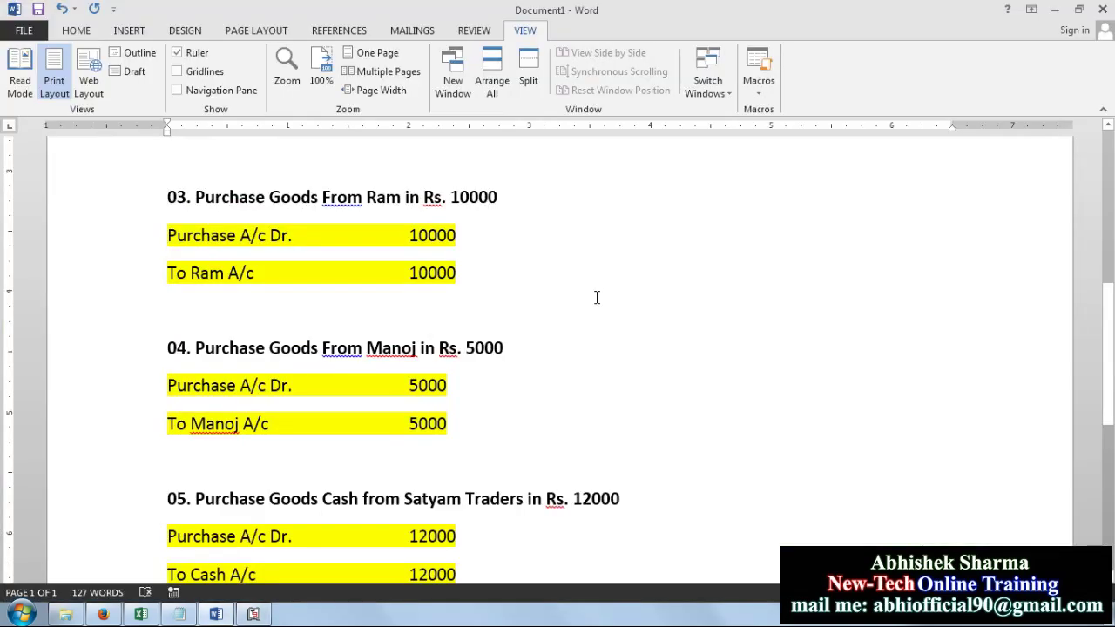
{"action": "scroll", "coordinate": [548, 395], "scroll_direction": "down", "scroll_amount": 3}
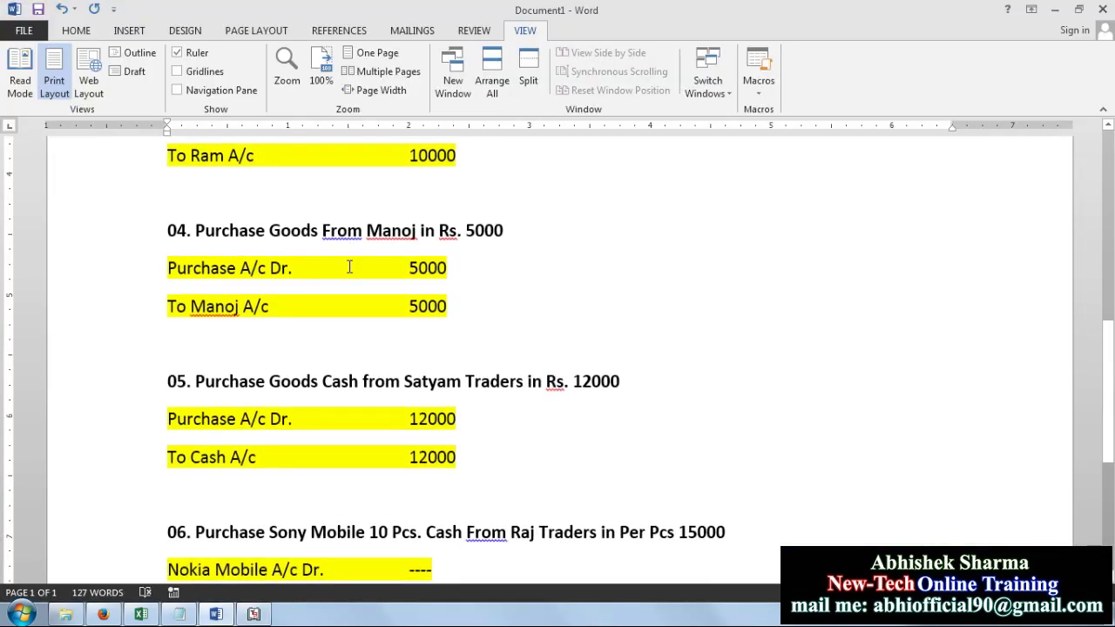
{"action": "scroll", "coordinate": [341, 240], "scroll_direction": "up", "scroll_amount": 3}
{"action": "key", "text": "alt+Tab"}
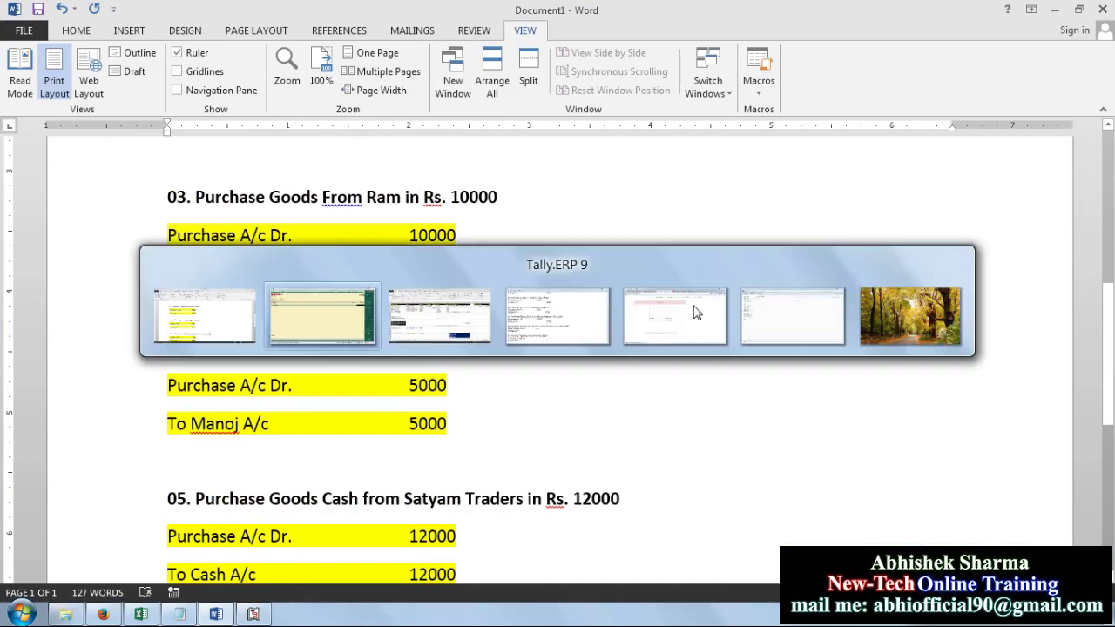
{"action": "type", "text": "10000"}
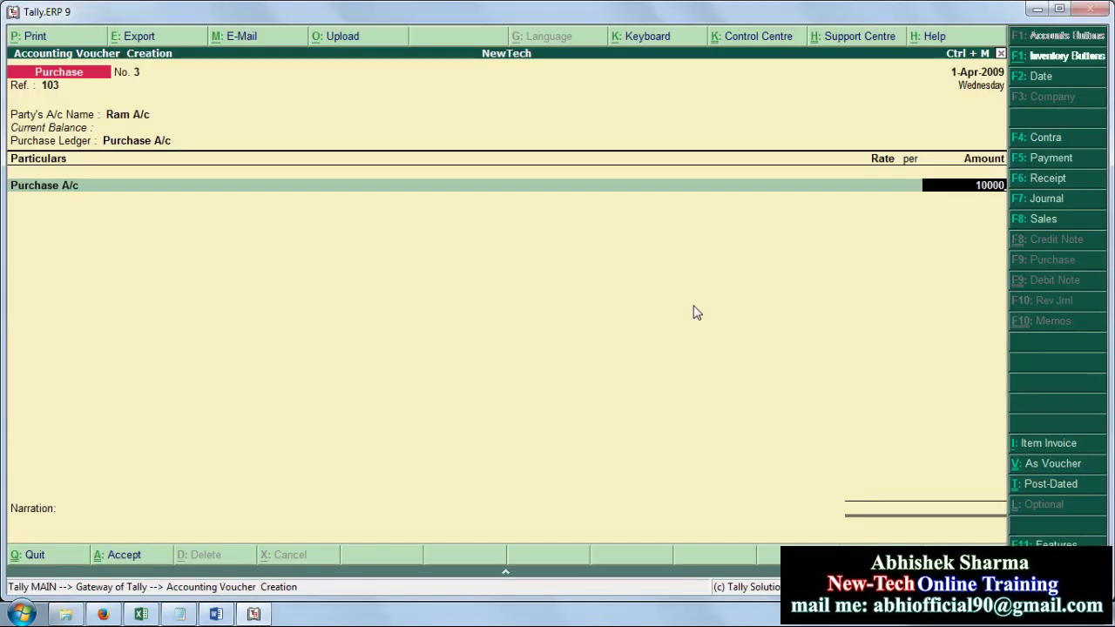
{"action": "key", "text": "Return"}
{"action": "key", "text": "Return"}
{"action": "key", "text": "Return"}
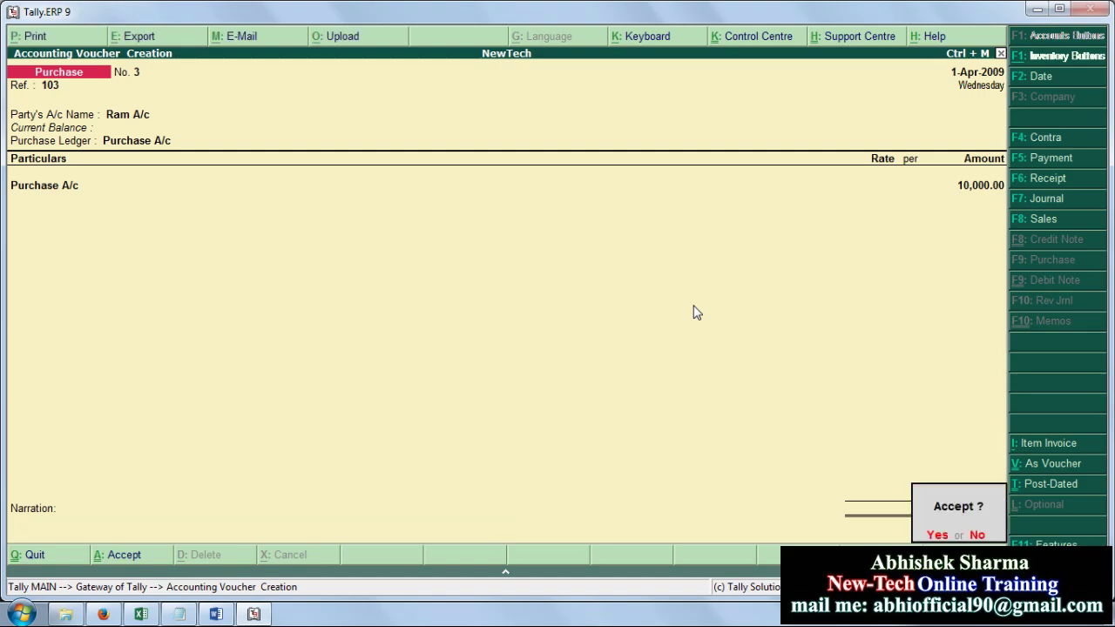
{"action": "key", "text": "Return"}
- Check transaction 04's supplier in the Word document, switch back to Tally.ERP 9, and leave purchase voucher entry
{"action": "key", "text": "alt+Tab"}
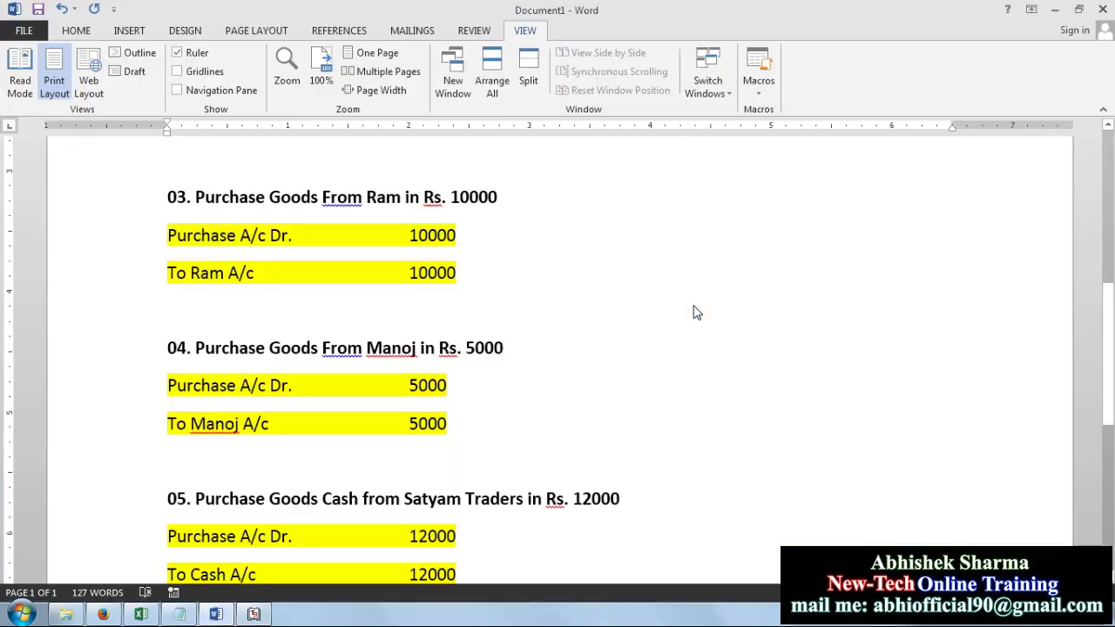
{"action": "scroll", "coordinate": [692, 306], "scroll_direction": "down", "scroll_amount": 3}
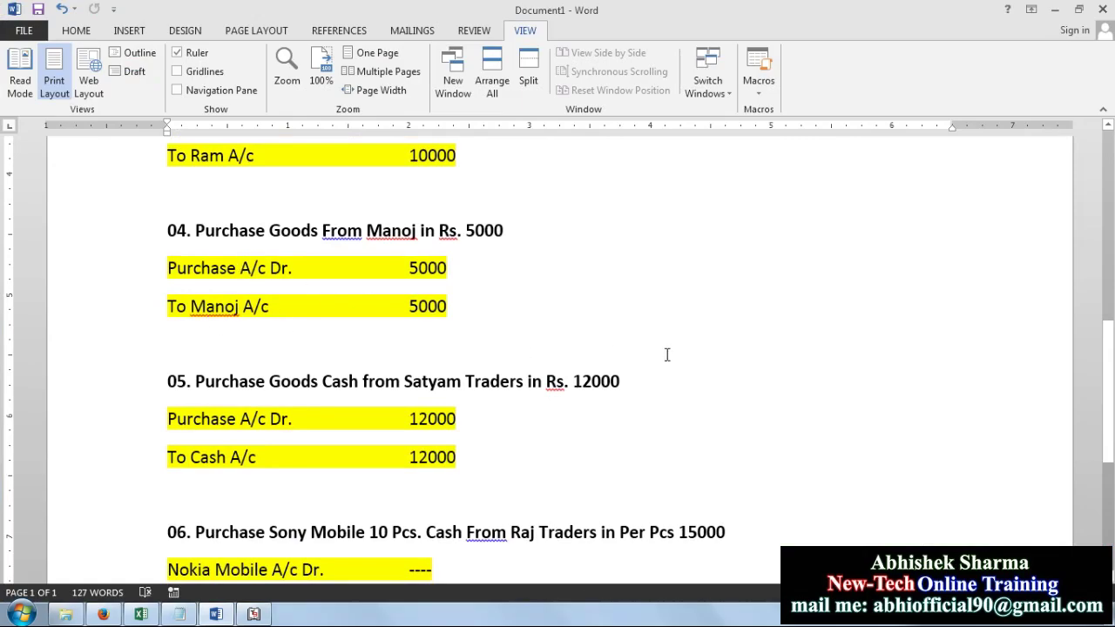
{"action": "key", "text": "alt+Tab"}
{"action": "key", "text": "Escape"}
{"action": "key", "text": "y"}
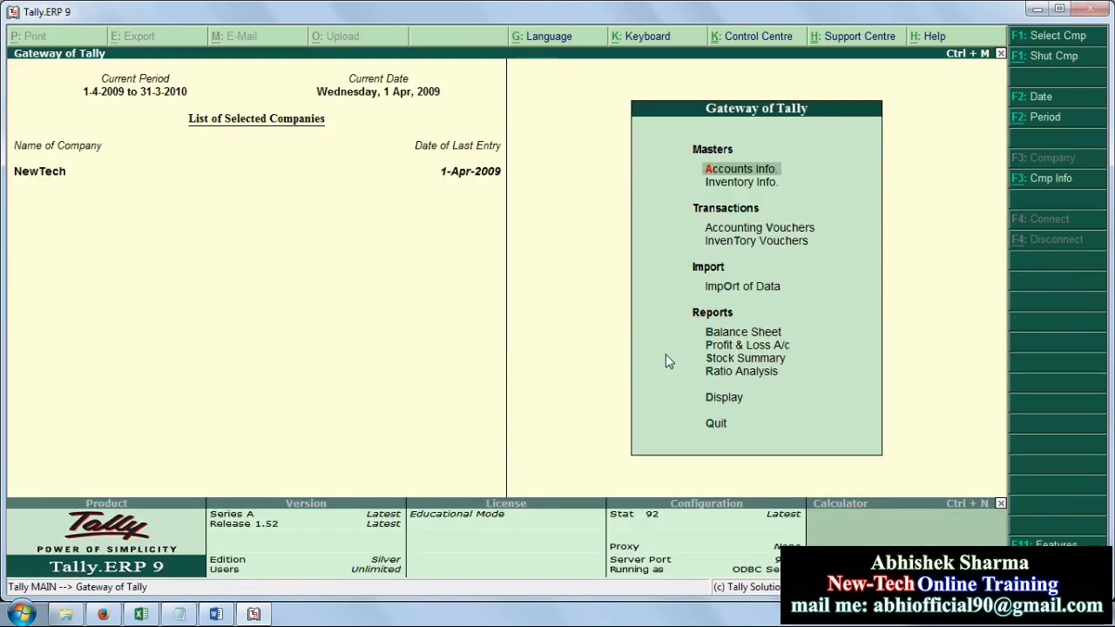
- Start a new single ledger and name it as transaction 04's supplier account
{"action": "key", "text": "Return"}
{"action": "key", "text": "Down"}
{"action": "key", "text": "Return"}
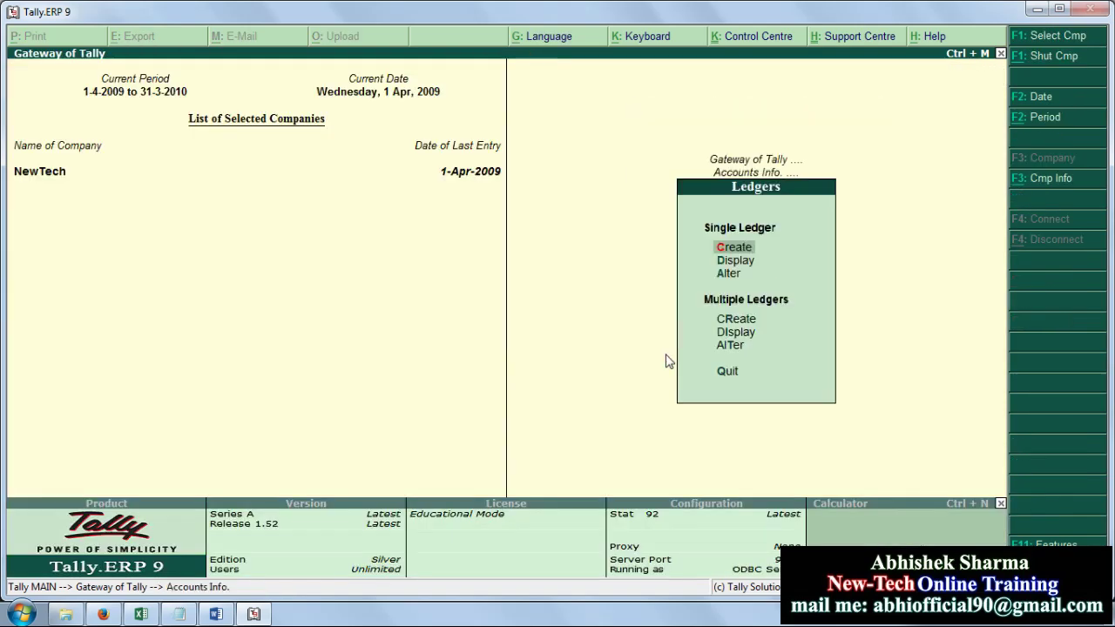
{"action": "key", "text": "Return"}
{"action": "type", "text": "Manoj A/"}
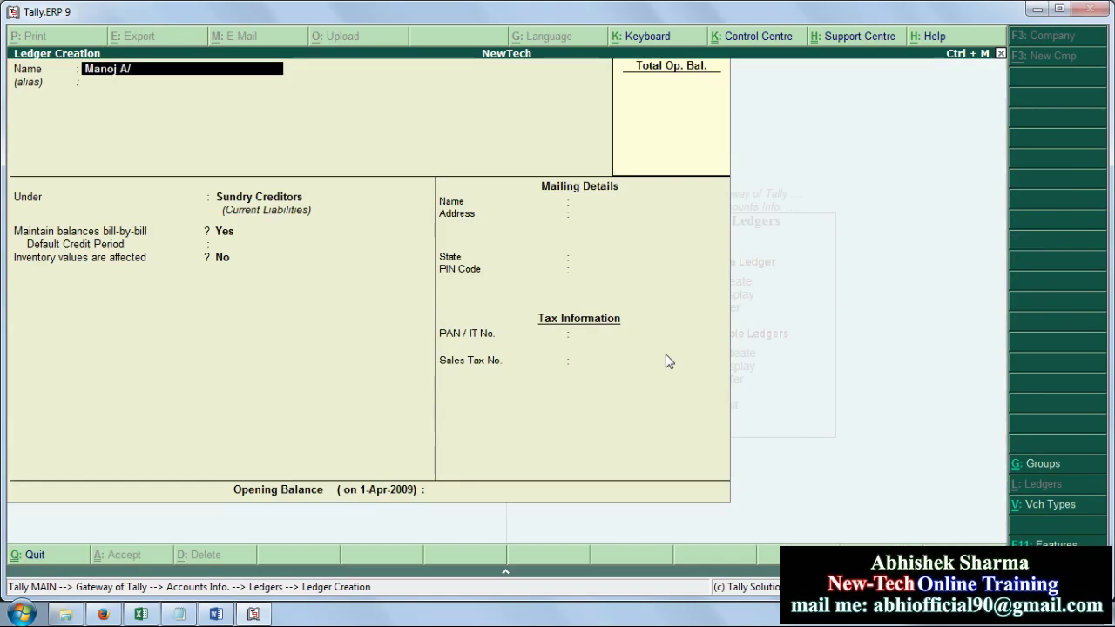
- Keep the new supplier ledger under Sundry Creditors with its other details at their defaults, save it, and leave the accounts masters
{"action": "key", "text": "Return"}
{"action": "key", "text": "Return"}
{"action": "key", "text": "Return"}
{"action": "key", "text": "Return"}
{"action": "key", "text": "Return"}
{"action": "key", "text": "Return"}
{"action": "key", "text": "Return"}
{"action": "key", "text": "Return"}
{"action": "key", "text": "Return"}
{"action": "key", "text": "Return"}
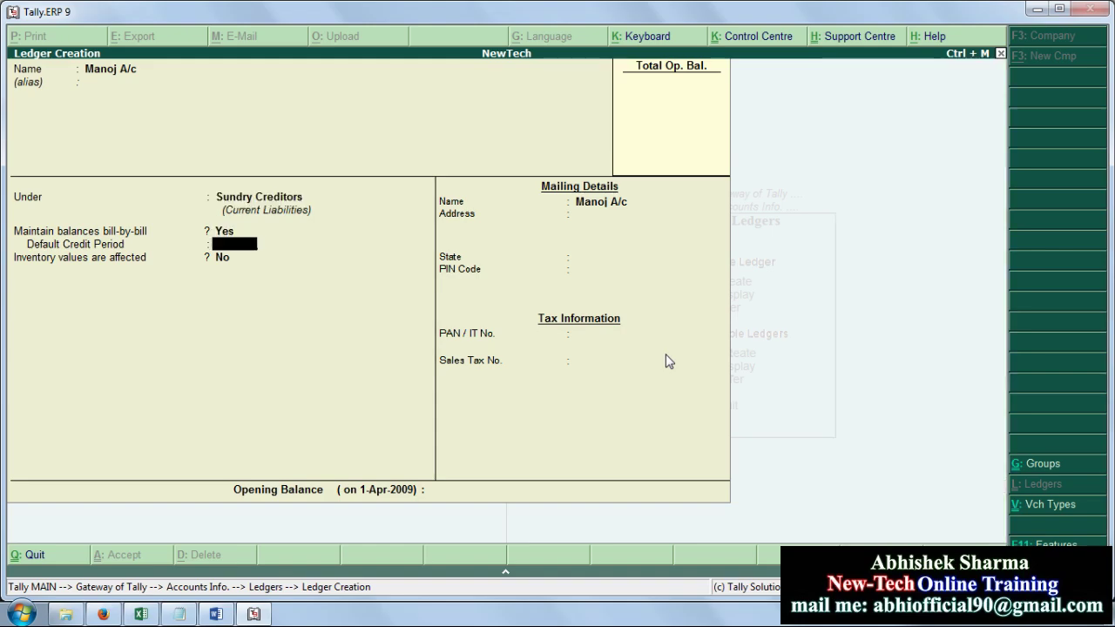
{"action": "key", "text": "Return"}
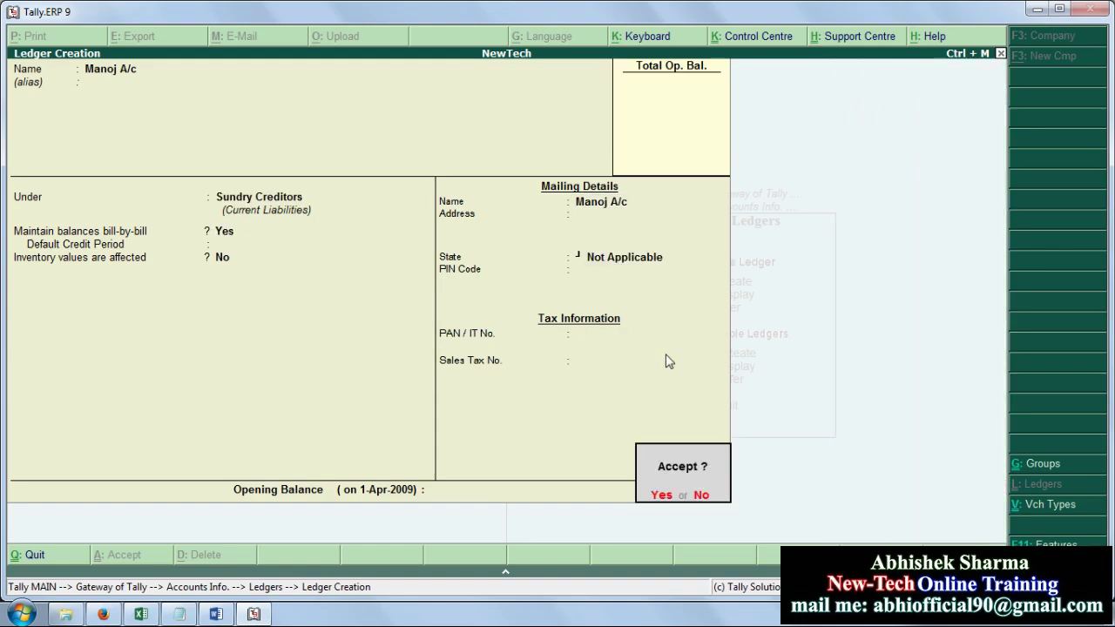
{"action": "key", "text": "Return"}
{"action": "key", "text": "Escape"}
{"action": "key", "text": "Return"}
{"action": "key", "text": "Escape"}
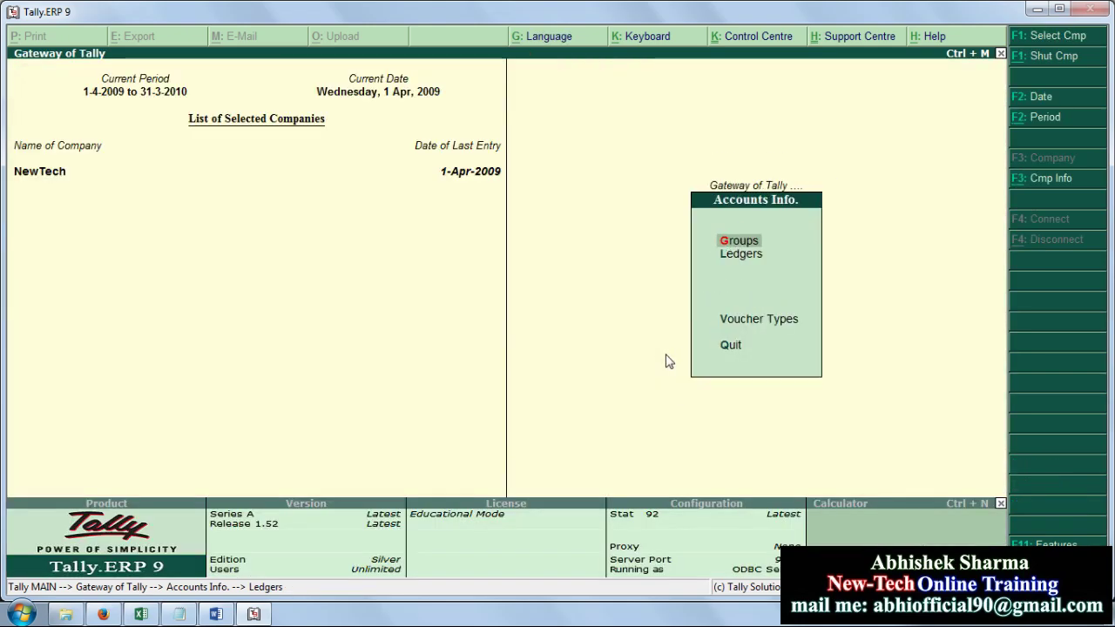
{"action": "key", "text": "Escape"}
- Return to purchase voucher entry and enter reference 104 with transaction 04's supplier as the party account
{"action": "key", "text": "Down"}
{"action": "key", "text": "Down"}
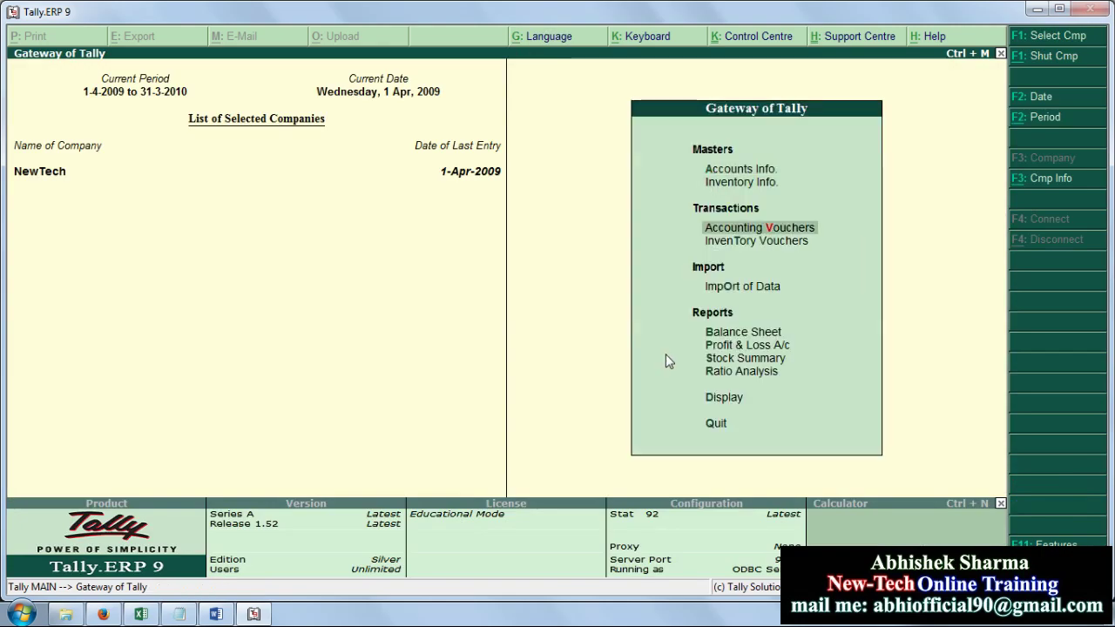
{"action": "key", "text": "Return"}
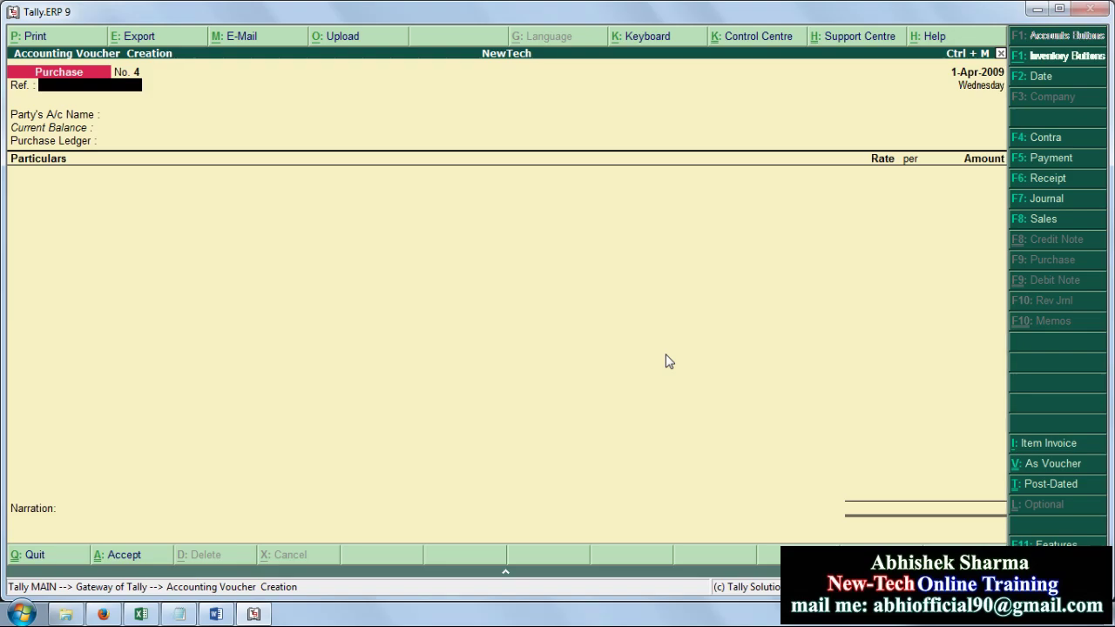
{"action": "type", "text": "104"}
{"action": "key", "text": "Return"}
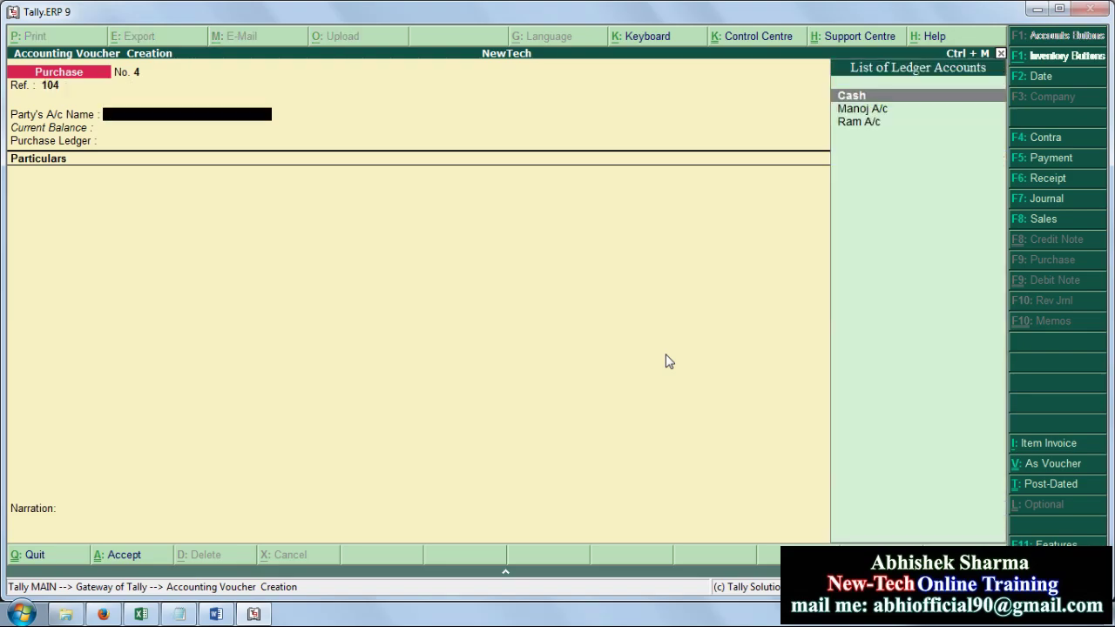
{"action": "key", "text": "Down"}
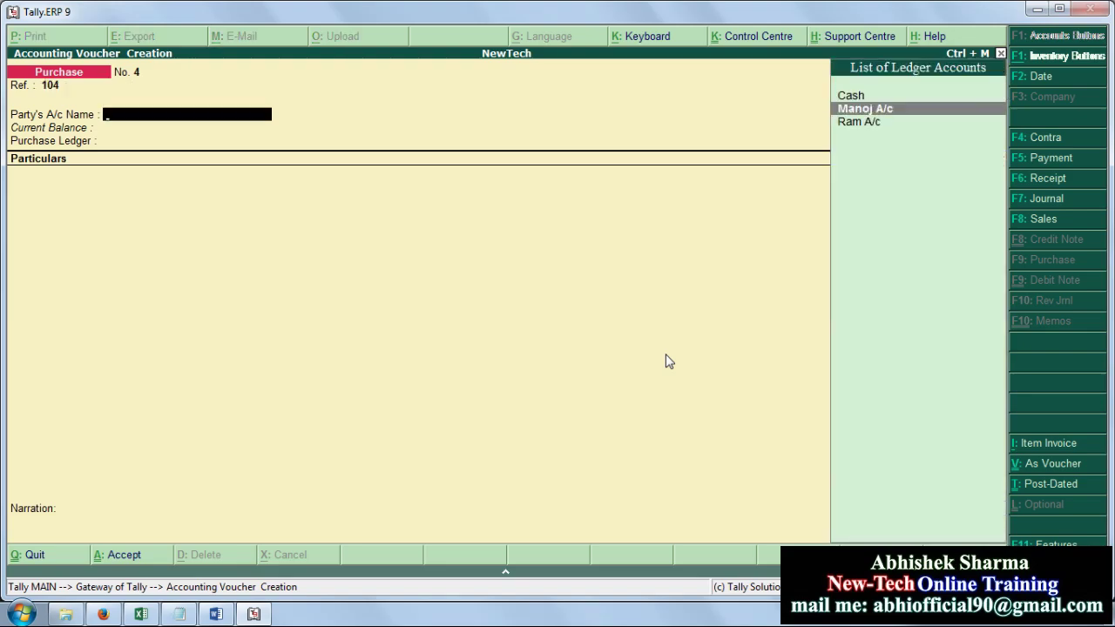
{"action": "key", "text": "Return"}
- Choose Purchase A/c as voucher 104's purchase ledger and add Purchase A/c as its particulars line
{"action": "key", "text": "Return"}
{"action": "key", "text": "Return"}
{"action": "key", "text": "Return"}
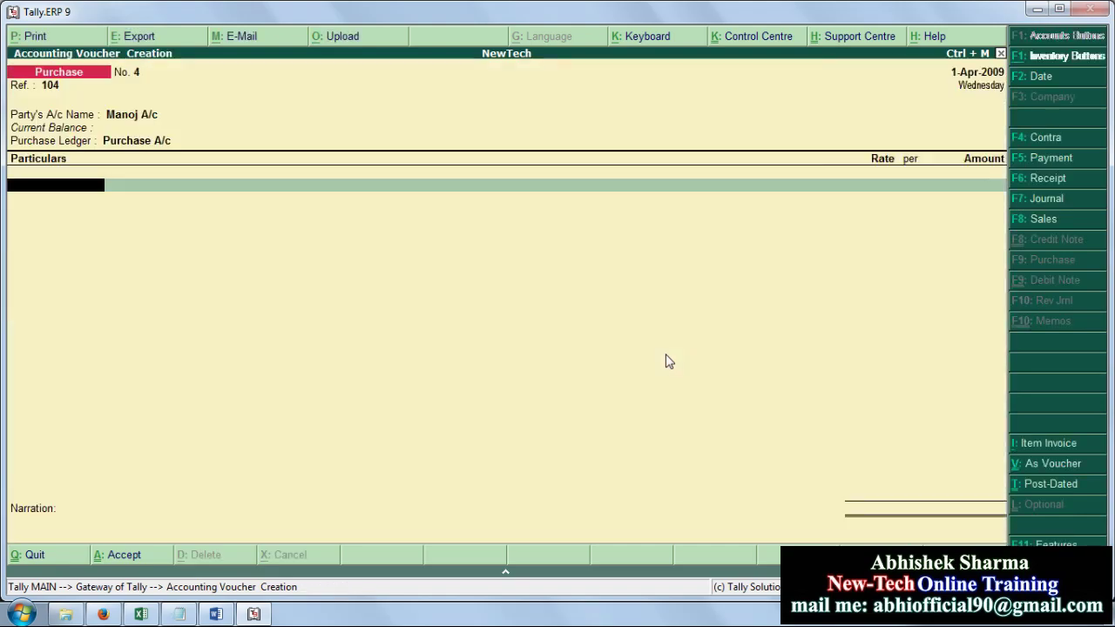
{"action": "key", "text": "alt+i"}
{"action": "key", "text": "Return"}
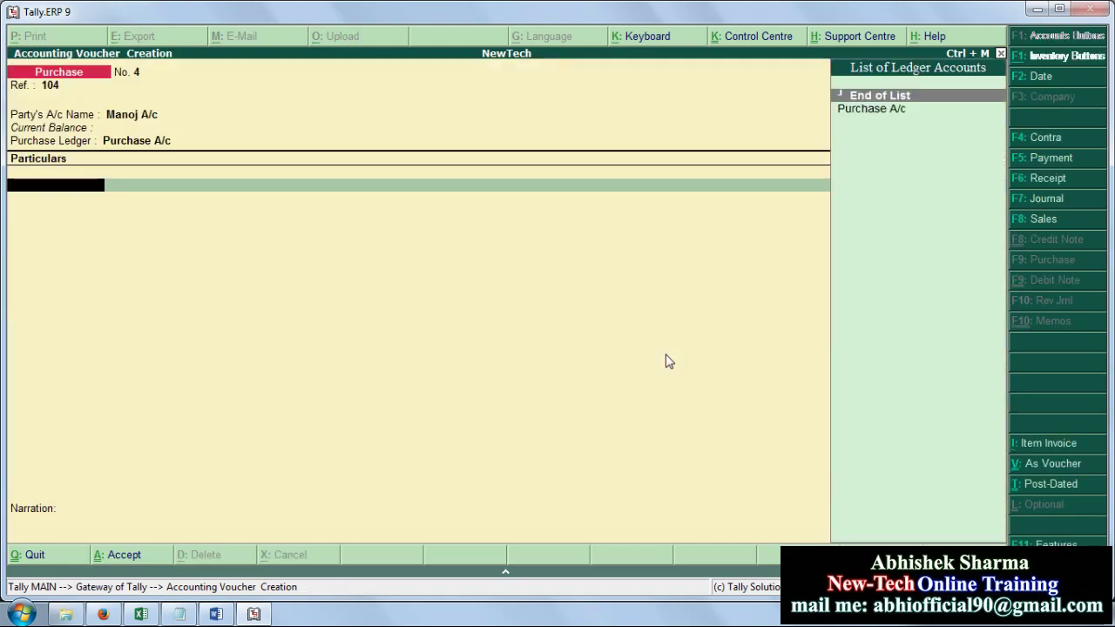
{"action": "key", "text": "Down"}
{"action": "key", "text": "Return"}
- Look up transaction 04's amount in the Word document, enter 5000 for Purchase A/c in Tally.ERP 9, and save the voucher without narration
{"action": "key", "text": "alt+Tab"}
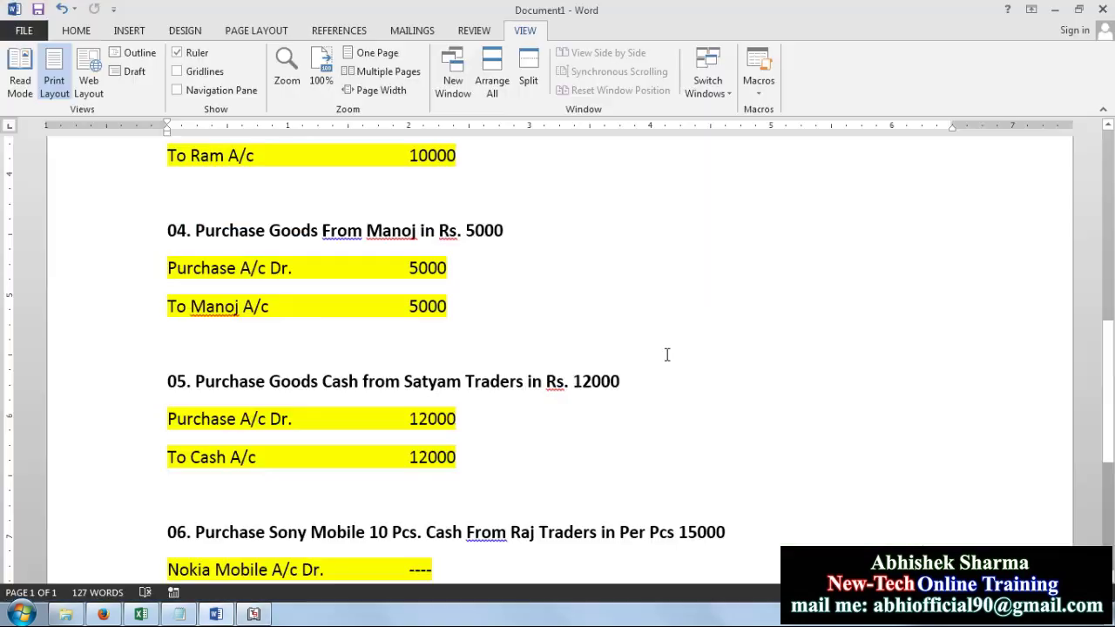
{"action": "left_click_drag", "start_coordinate": [482, 306], "coordinate": [348, 306]}
{"action": "key", "text": "alt+Tab"}
{"action": "type", "text": "5,000"}
{"action": "key", "text": "Return"}
{"action": "key", "text": "Return"}
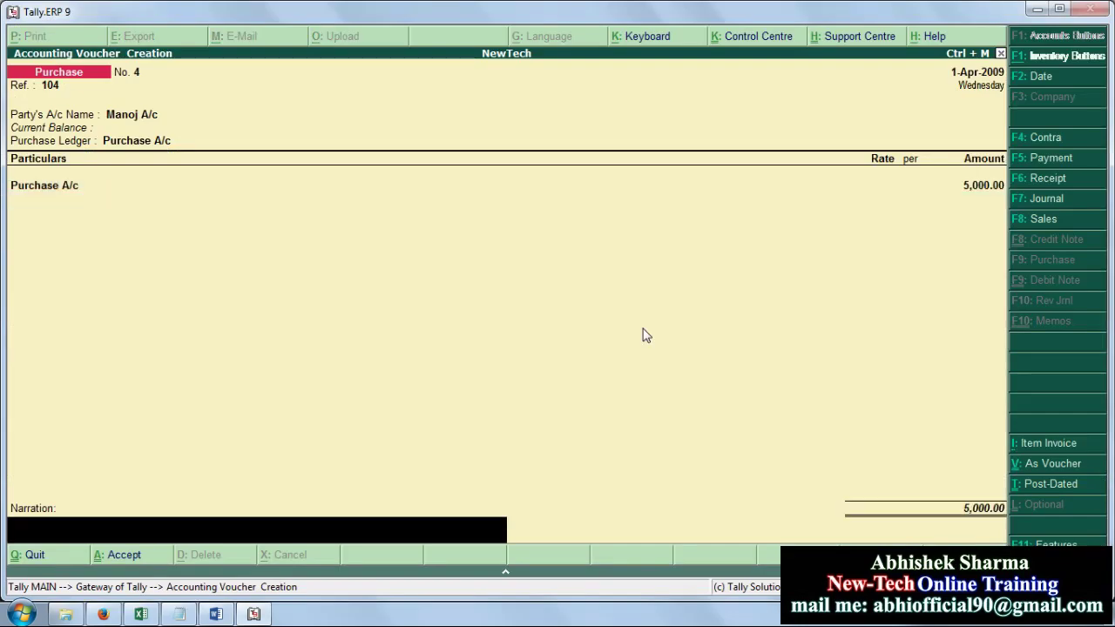
{"action": "key", "text": "Return"}
{"action": "key", "text": "Return"}
- Check transaction 05 in Word, then enter a Tally.ERP 9 purchase voucher with reference 105, party Cash, and Purchase A/c as ledger and particulars
{"action": "key", "text": "alt+Tab"}
{"action": "scroll", "coordinate": [585, 361], "scroll_direction": "down", "scroll_amount": 3}
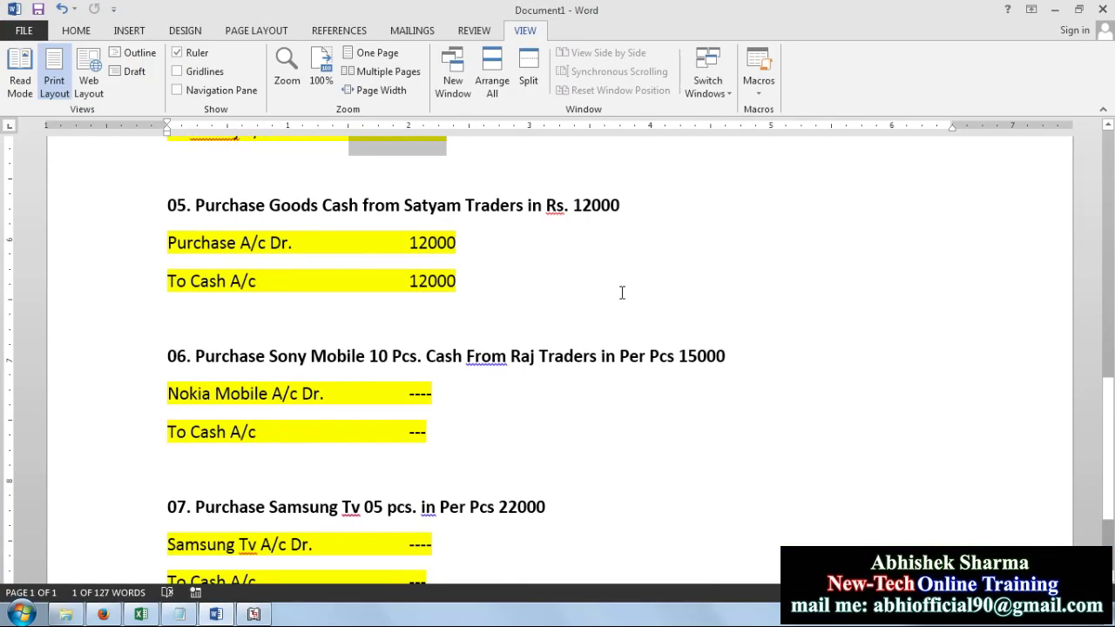
{"action": "key", "text": "alt+Tab"}
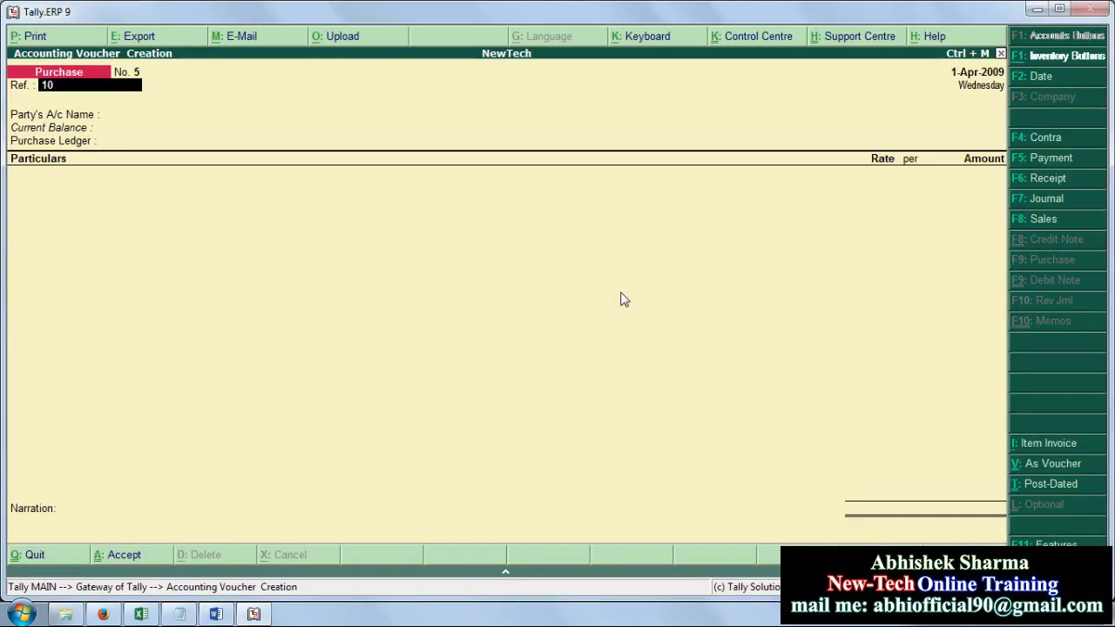
{"action": "key", "text": "Return"}
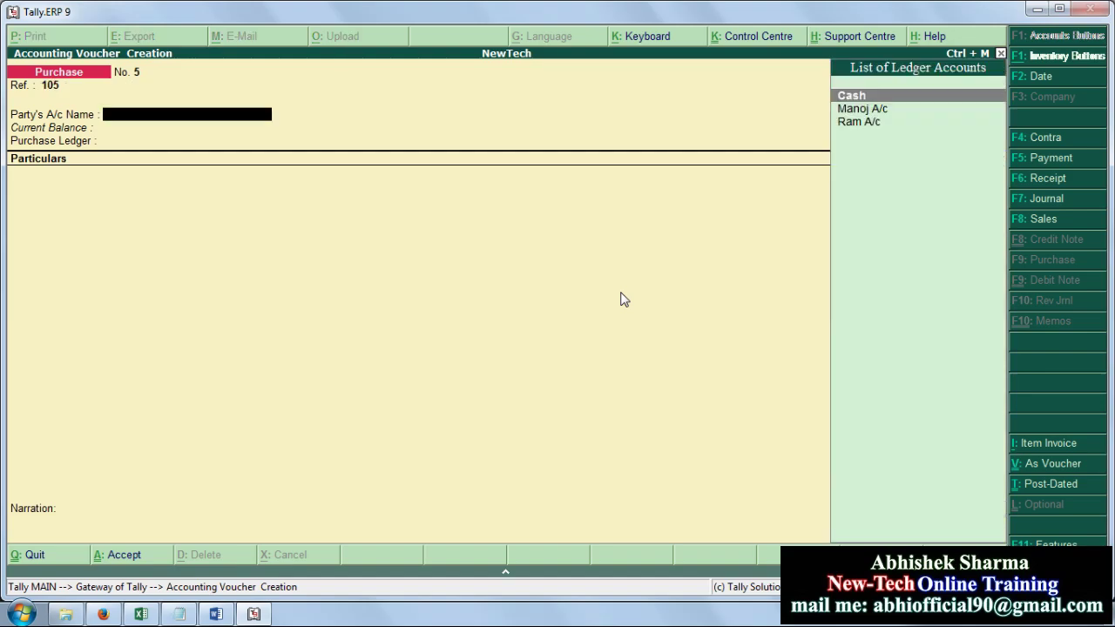
{"action": "key", "text": "Return"}
{"action": "key", "text": "Return"}
{"action": "key", "text": "Return"}
{"action": "key", "text": "Down"}
{"action": "key", "text": "Return"}
- Look up transaction 05's amount in the Word document, enter 12000 for Purchase A/c in Tally.ERP 9, and save the voucher without narration
{"action": "key", "text": "alt+Tab"}
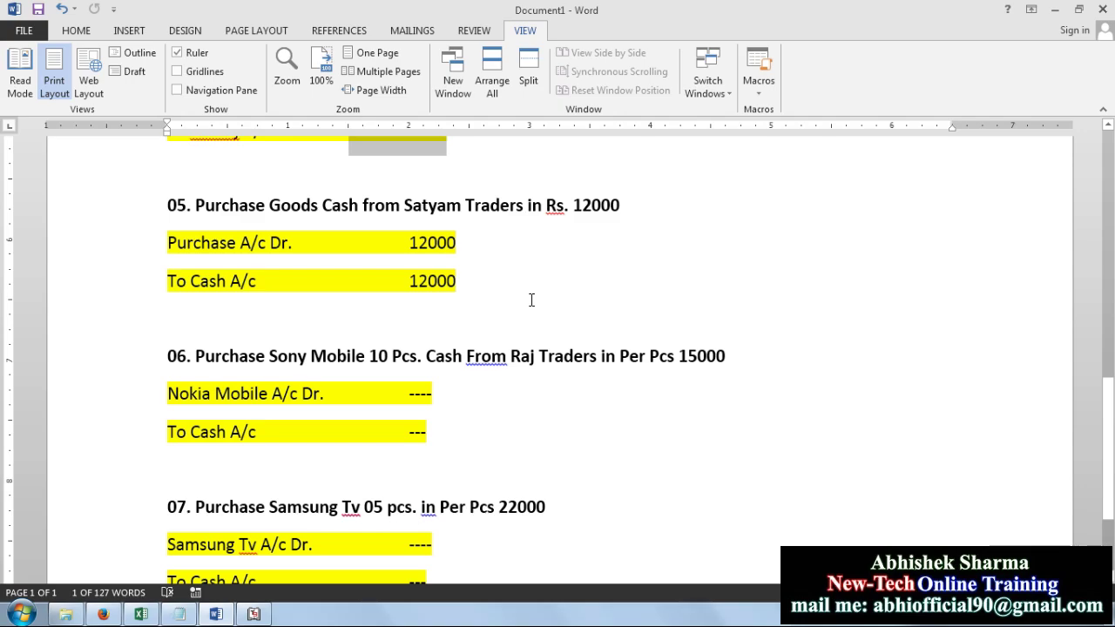
{"action": "key", "text": "alt+Tab"}
{"action": "type", "text": "12000"}
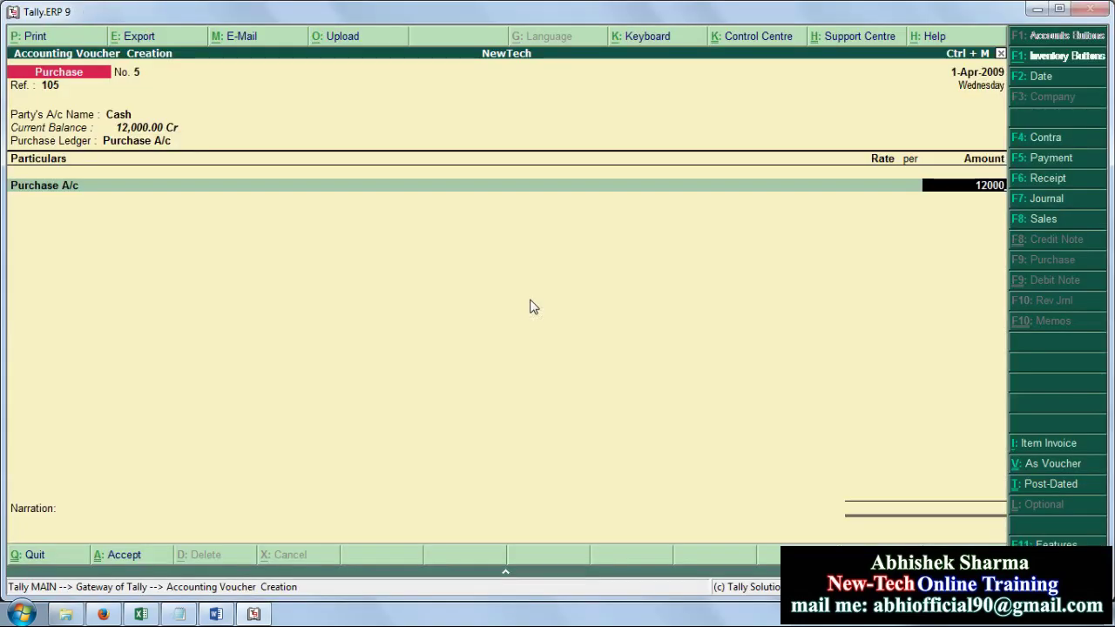
{"action": "key", "text": "Return"}
{"action": "key", "text": "Return"}
{"action": "key", "text": "Return"}
{"action": "key", "text": "Return"}
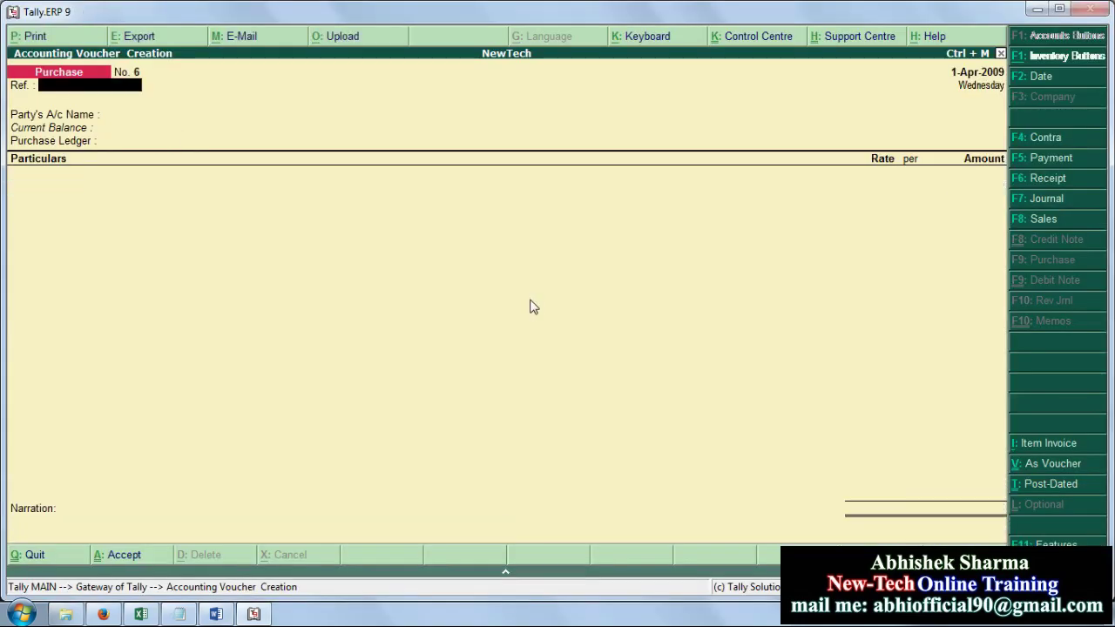
- Read transactions 06 and 07 in the Word document, then leave voucher entry in Tally.ERP 9 and open the inventory masters
{"action": "key", "text": "alt+Tab"}
{"action": "scroll", "coordinate": [514, 309], "scroll_direction": "down", "scroll_amount": 3}
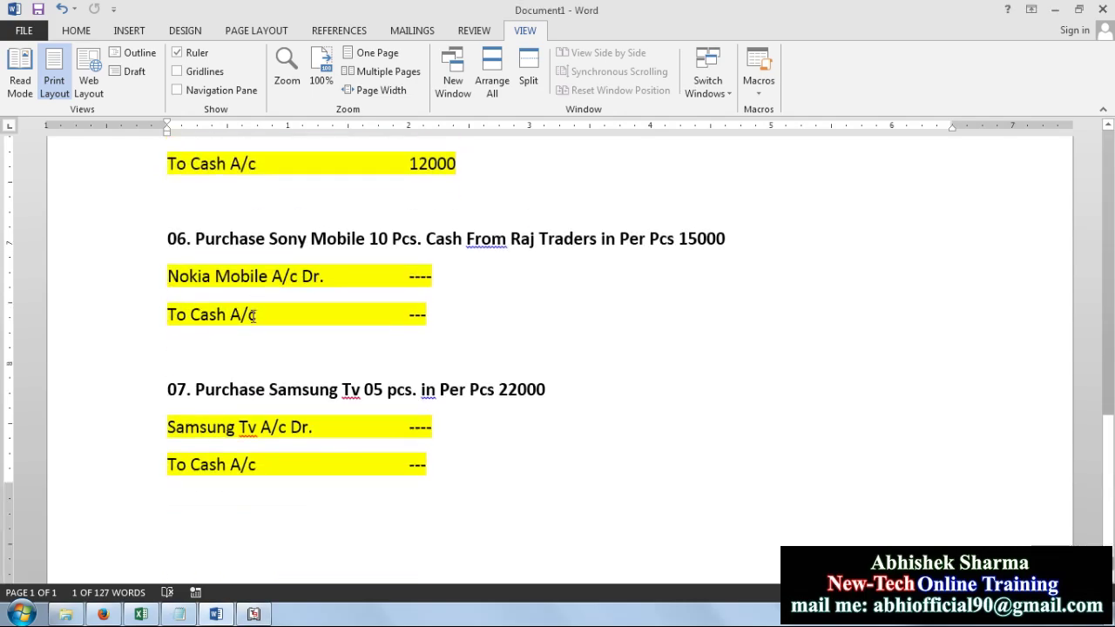
{"action": "key", "text": "alt+Tab"}
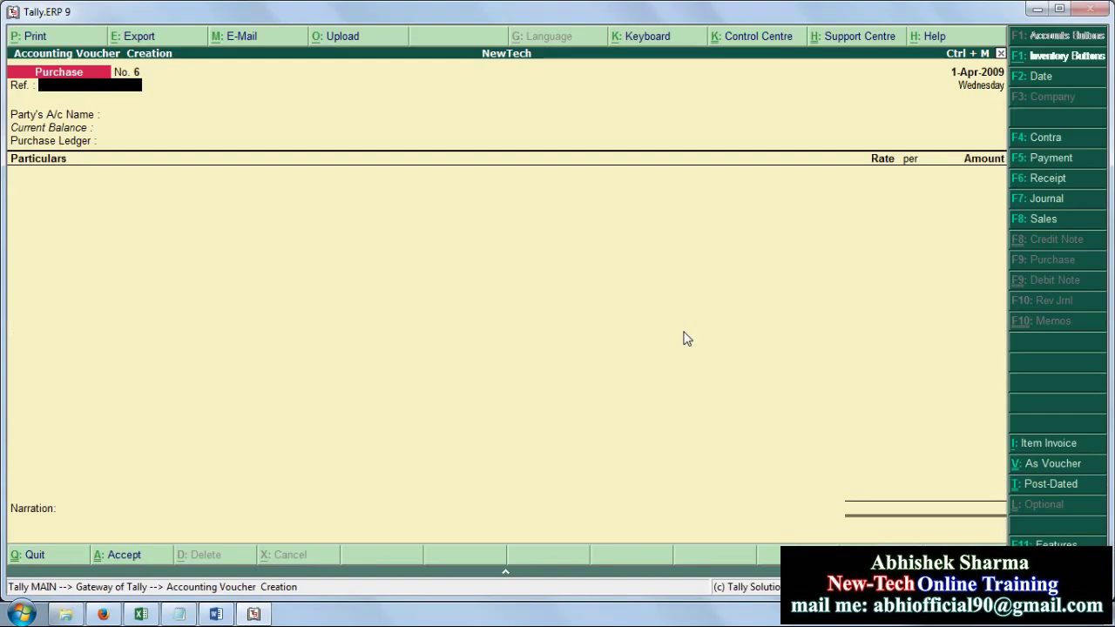
{"action": "key", "text": "Escape"}
{"action": "key", "text": "Return"}
{"action": "key", "text": "Down"}
{"action": "key", "text": "Return"}
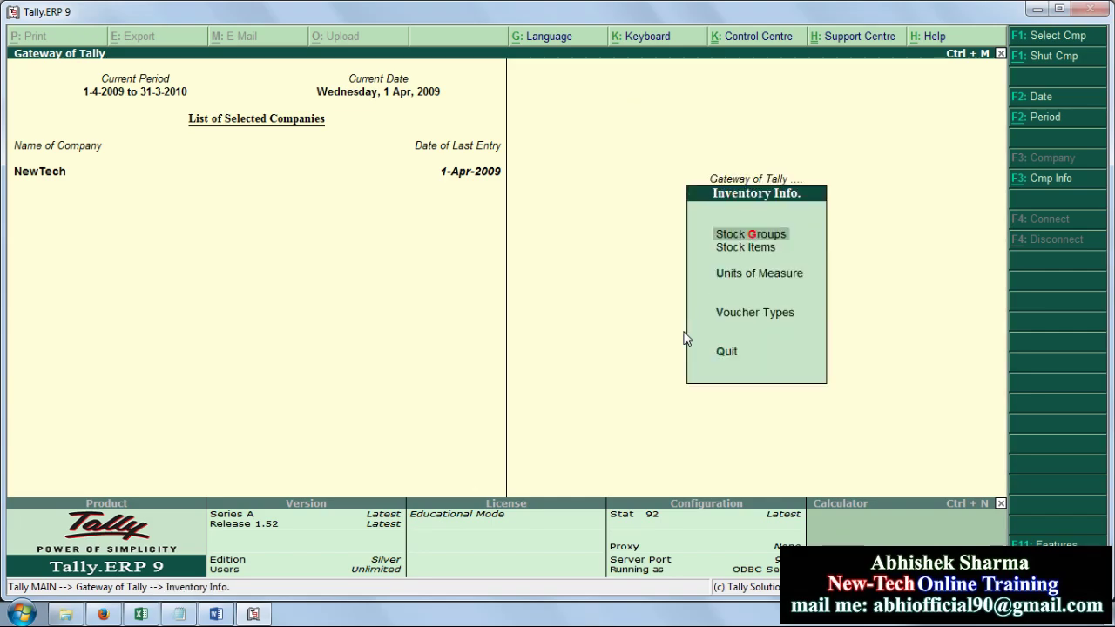
- Create a stock group named Nokia under Primary with no alias and non-additive quantities, and return to the inventory masters
{"action": "key", "text": "Return"}
{"action": "key", "text": "Return"}
{"action": "type", "text": "N"}
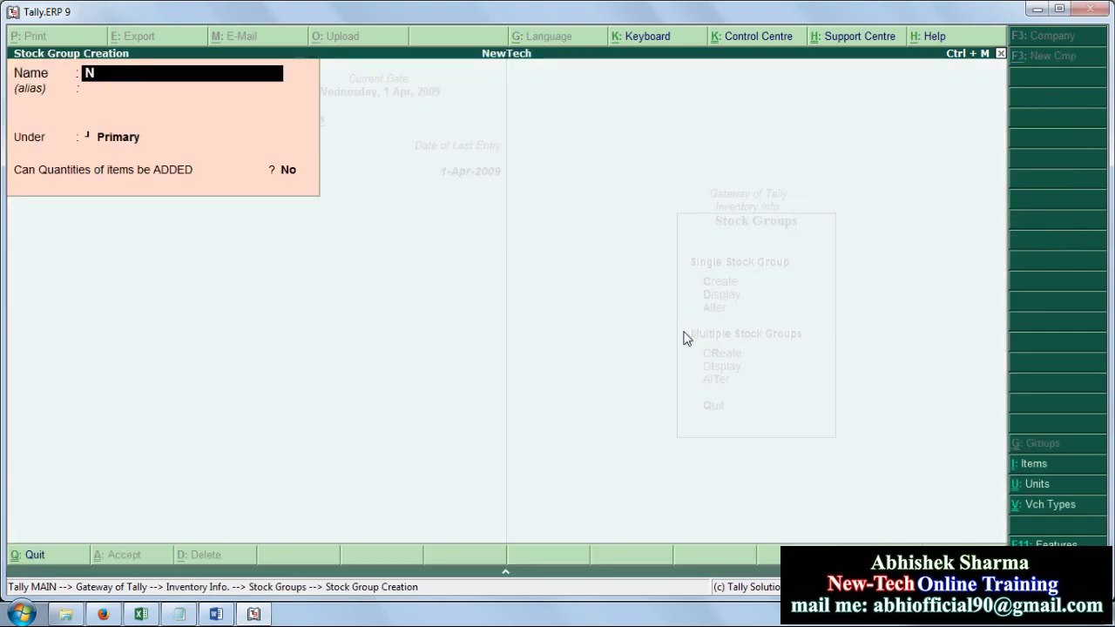
{"action": "type", "text": "okia"}
{"action": "key", "text": "Return"}
{"action": "key", "text": "Return"}
{"action": "key", "text": "Return"}
{"action": "key", "text": "Return"}
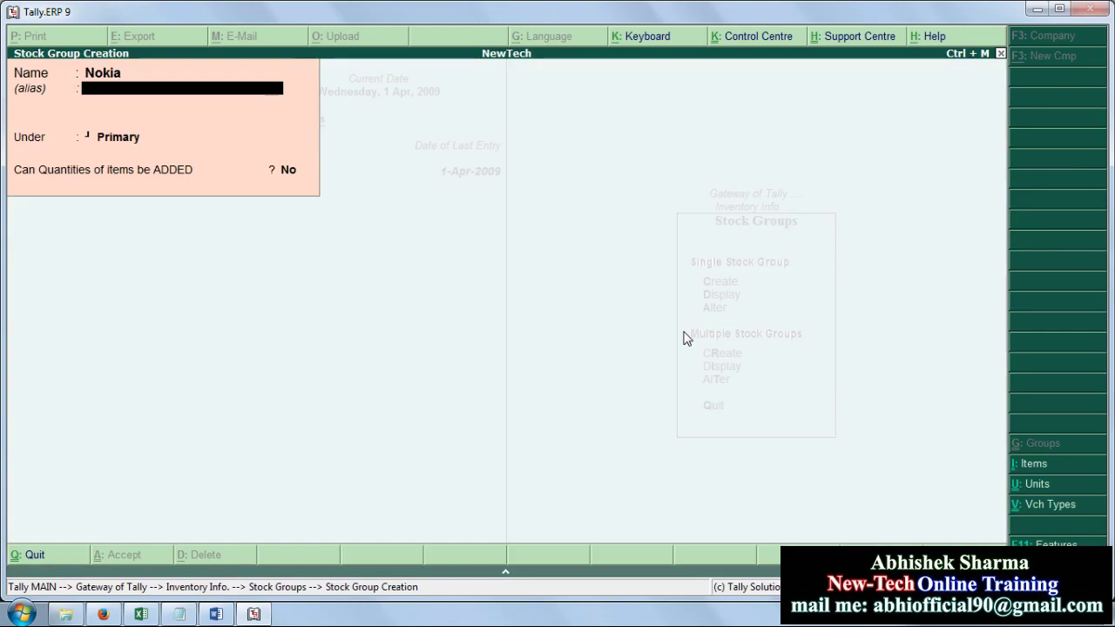
{"action": "key", "text": "Escape"}
{"action": "key", "text": "Escape"}
{"action": "key", "text": "y"}
{"action": "key", "text": "Escape"}
- Create a simple unit of measure with symbol Pcs, formal name Piece and 0 decimal places, and leave unit creation
{"action": "key", "text": "Down"}
{"action": "key", "text": "Down"}
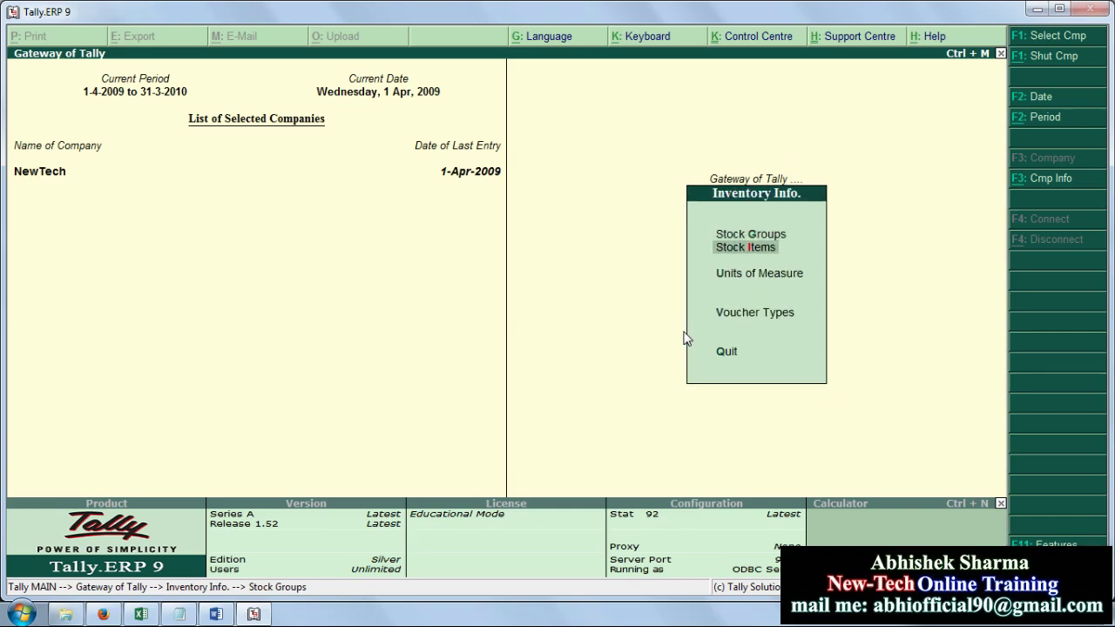
{"action": "key", "text": "Return"}
{"action": "key", "text": "Return"}
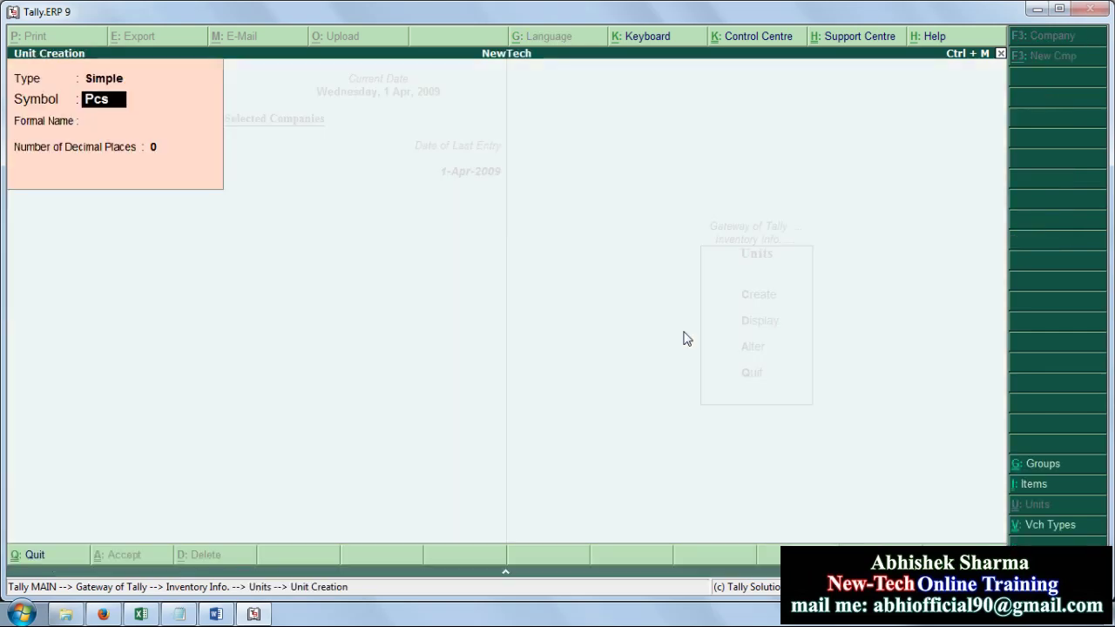
{"action": "type", "text": "Pcs"}
{"action": "key", "text": "Return"}
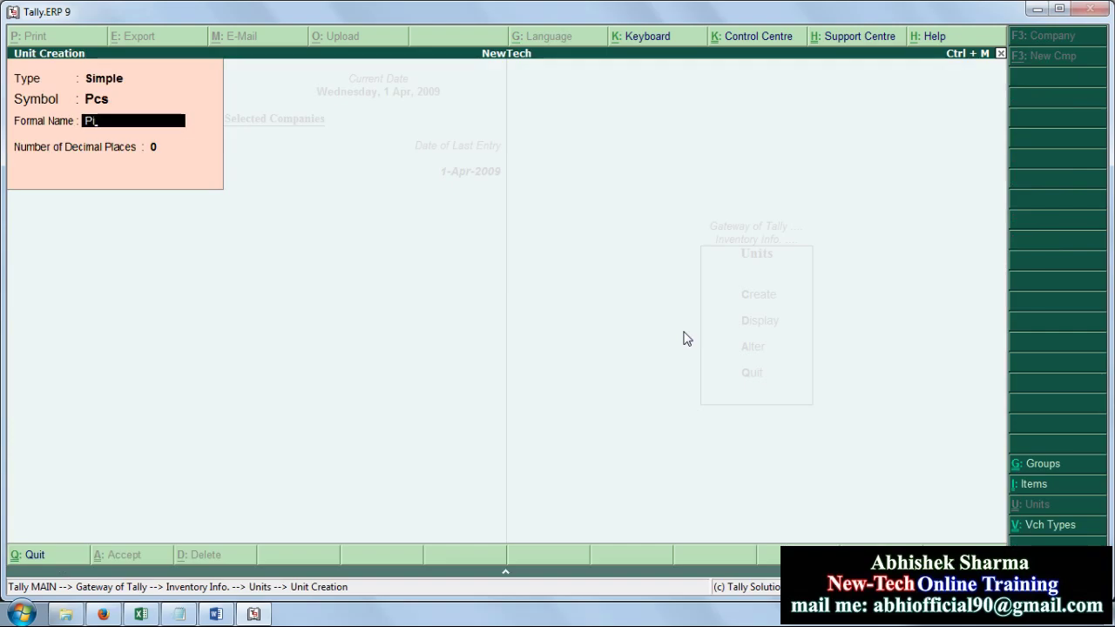
{"action": "type", "text": "Piece"}
{"action": "key", "text": "Return"}
{"action": "key", "text": "Return"}
{"action": "key", "text": "Return"}
{"action": "key", "text": "Escape"}
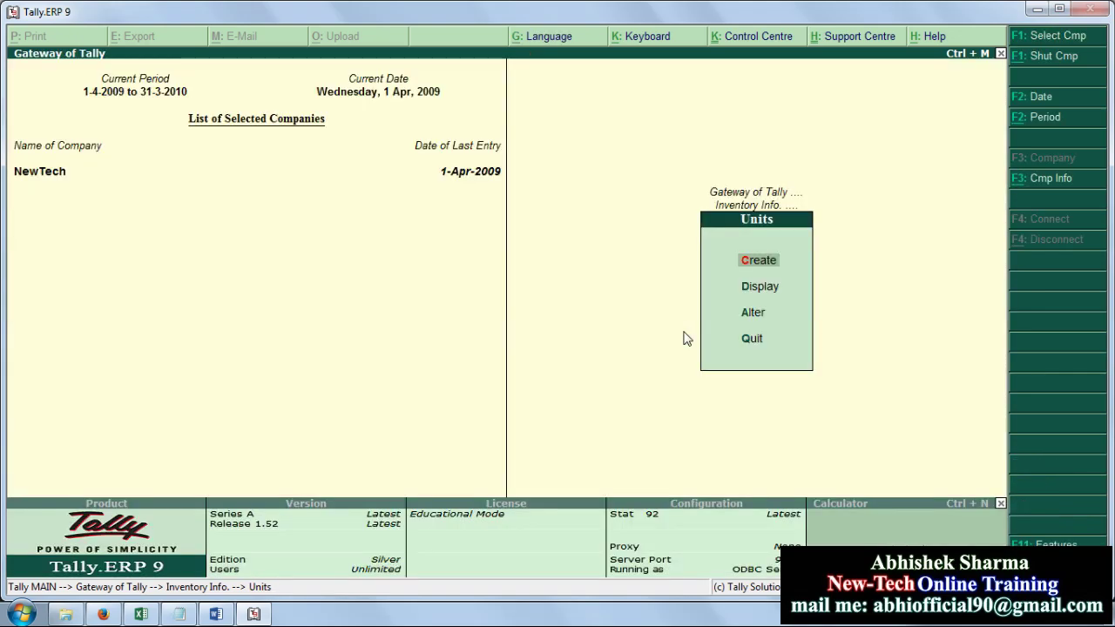
- Start a new single stock item named Nokia Mobiles without an alias and place it under the Nokia stock group
{"action": "key", "text": "Escape"}
{"action": "key", "text": "Up"}
{"action": "key", "text": "Return"}
{"action": "key", "text": "Return"}
{"action": "type", "text": "Nokia Mo"}
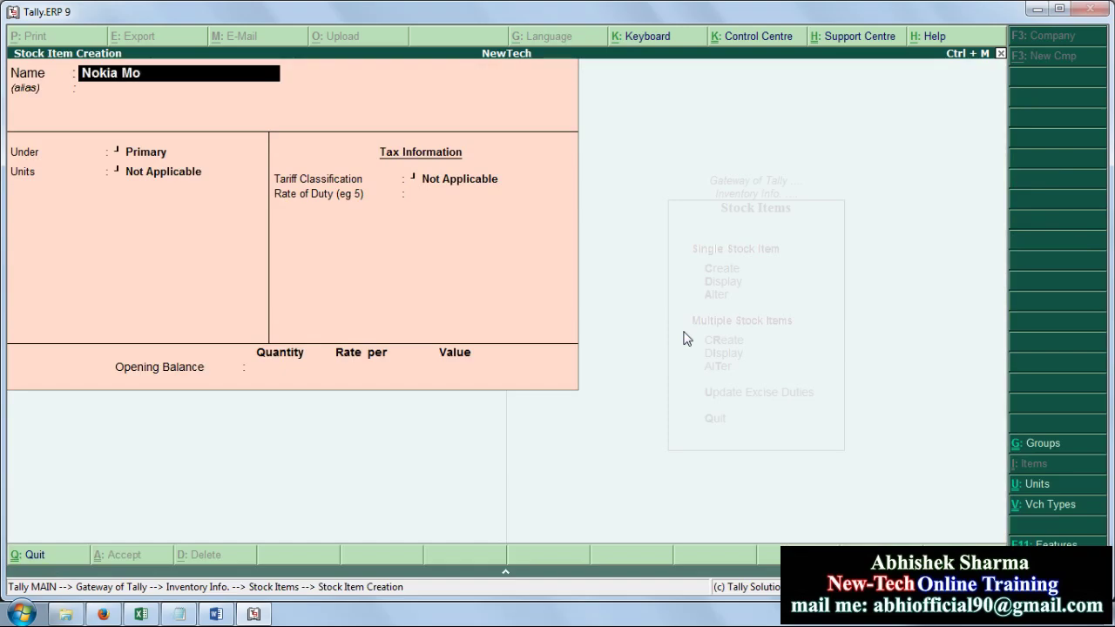
{"action": "key", "text": "Return"}
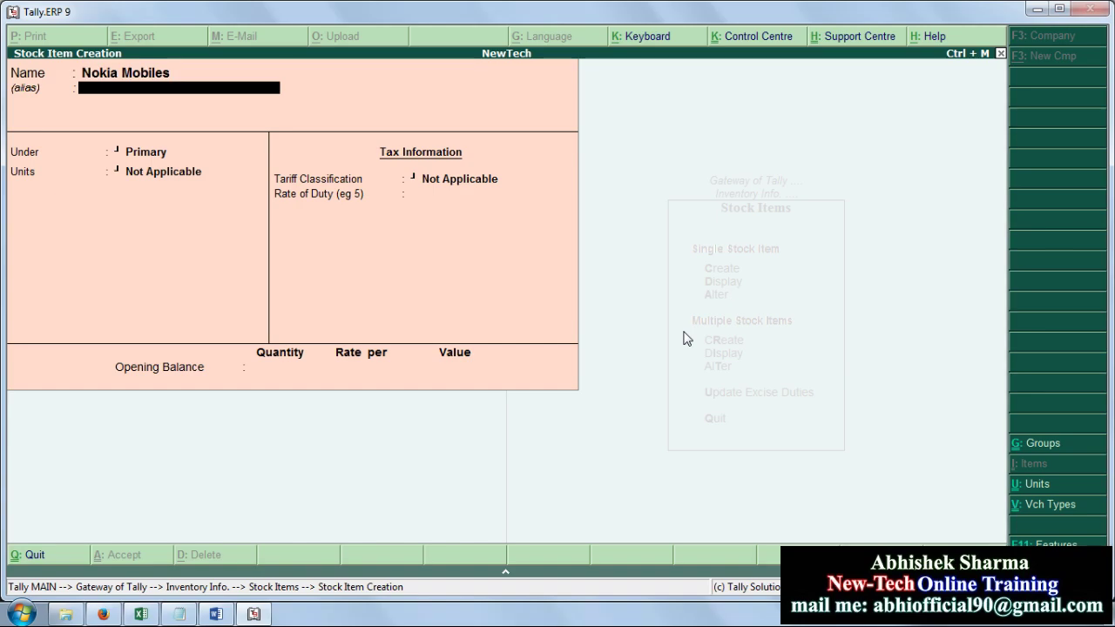
{"action": "key", "text": "Return"}
{"action": "key", "text": "Down"}
{"action": "key", "text": "Return"}
- Set the Nokia Mobiles item's unit to Pcs, keep its remaining details at their defaults, save it, and quit item creation
{"action": "key", "text": "Down"}
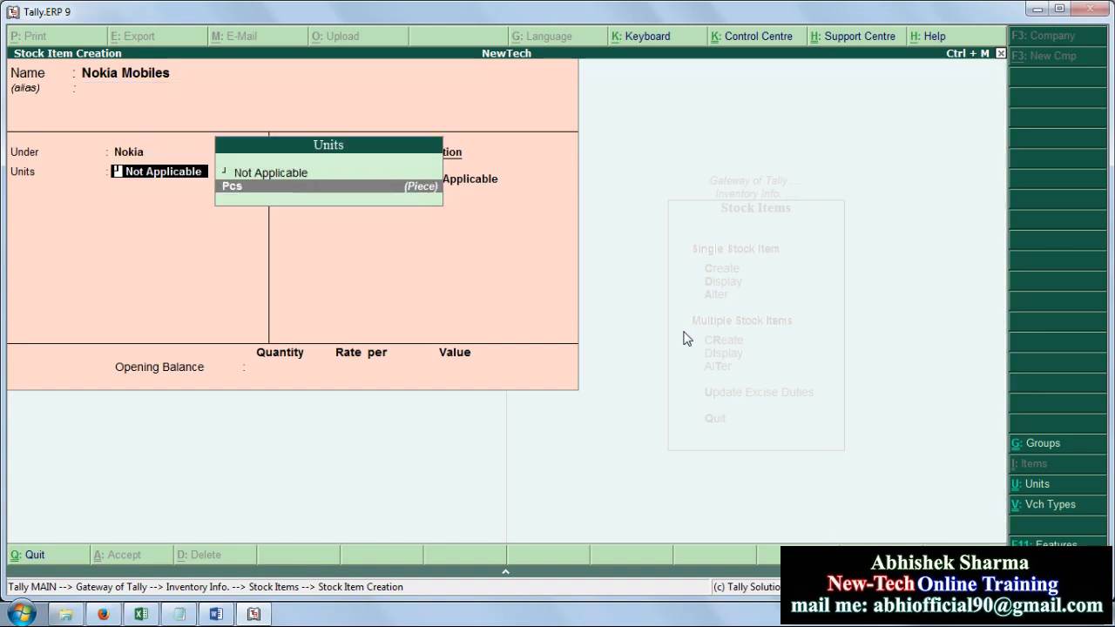
{"action": "key", "text": "Return"}
{"action": "key", "text": "Return"}
{"action": "key", "text": "Return"}
{"action": "key", "text": "Return"}
{"action": "key", "text": "Escape"}
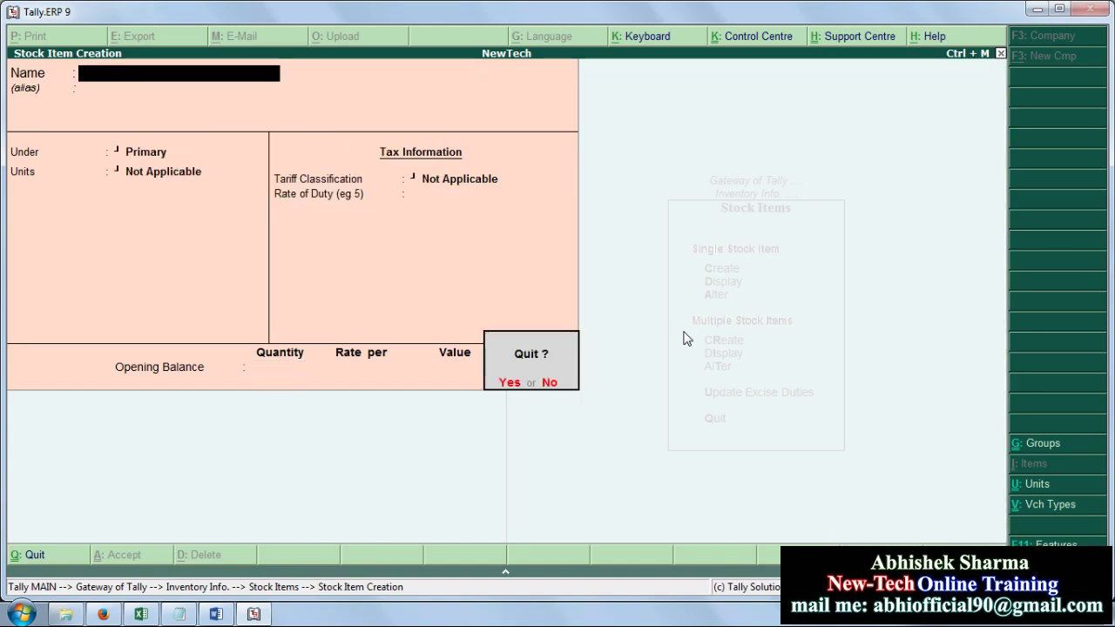
- Leave the inventory masters, open a new purchase accounting voucher, and switch it to item invoice mode
{"action": "key", "text": "Return"}
{"action": "key", "text": "Escape"}
{"action": "key", "text": "Escape"}
{"action": "key", "text": "Down"}
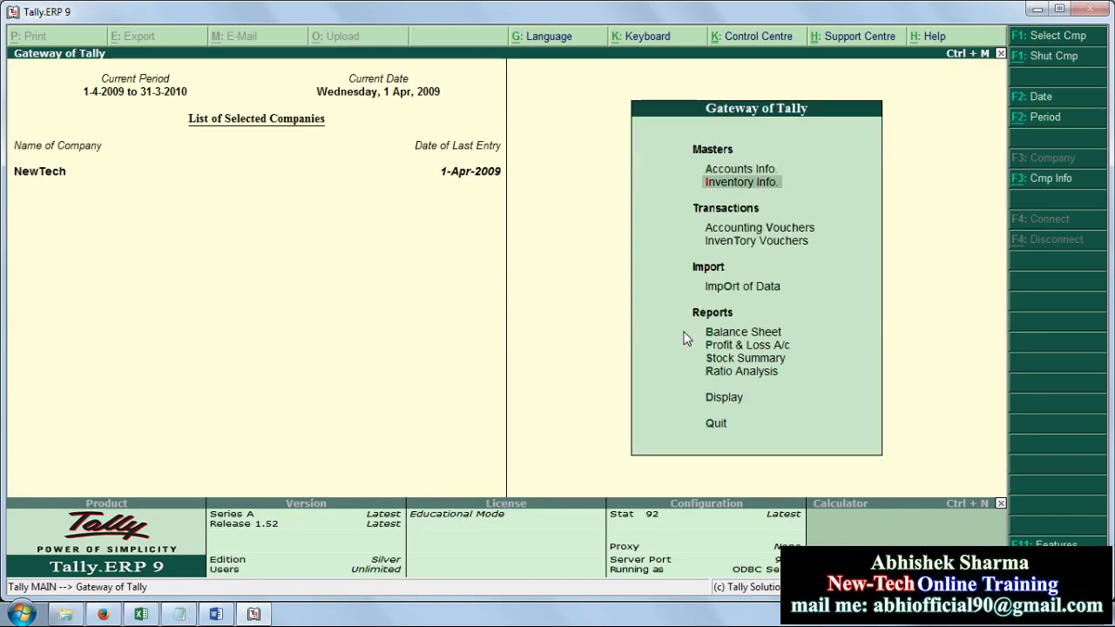
{"action": "key", "text": "Down"}
{"action": "key", "text": "Return"}
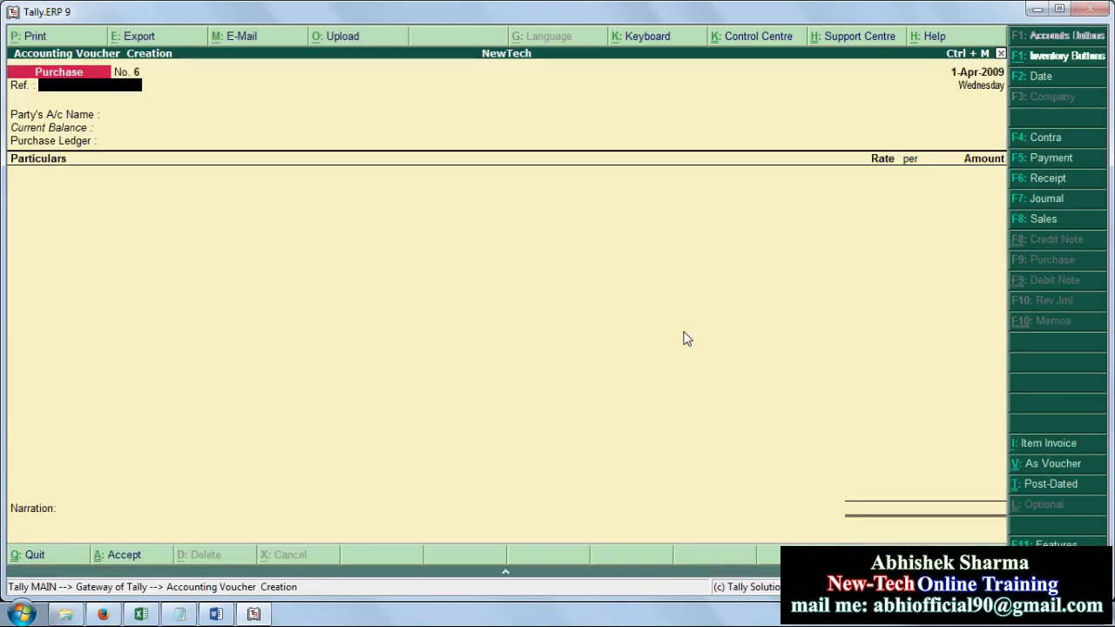
{"action": "key", "text": "alt+Tab"}
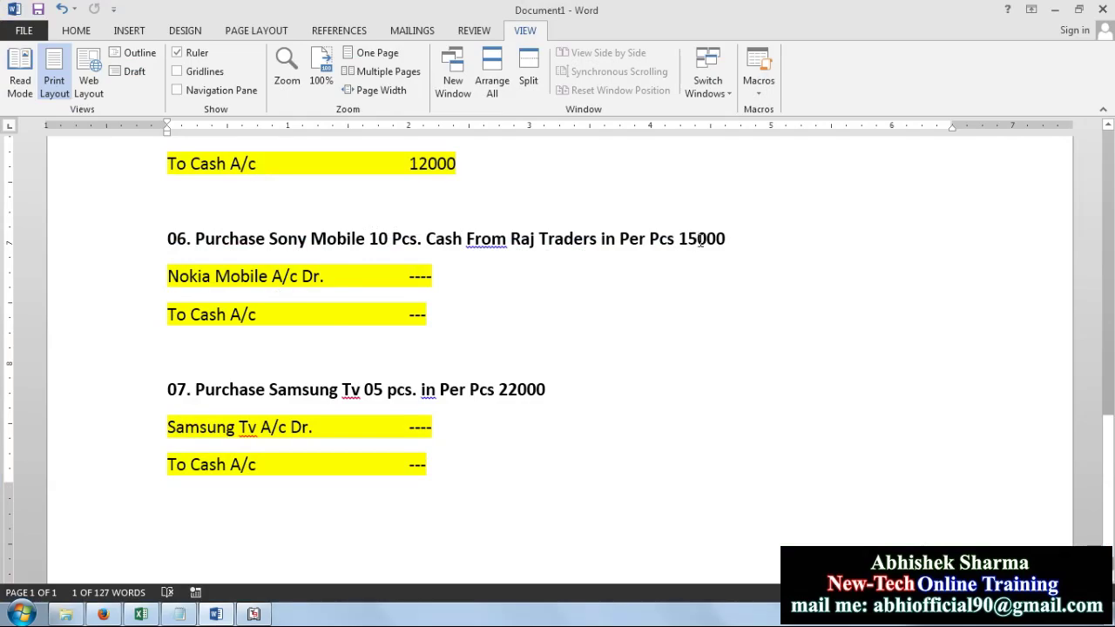
{"action": "key", "text": "alt+Tab"}
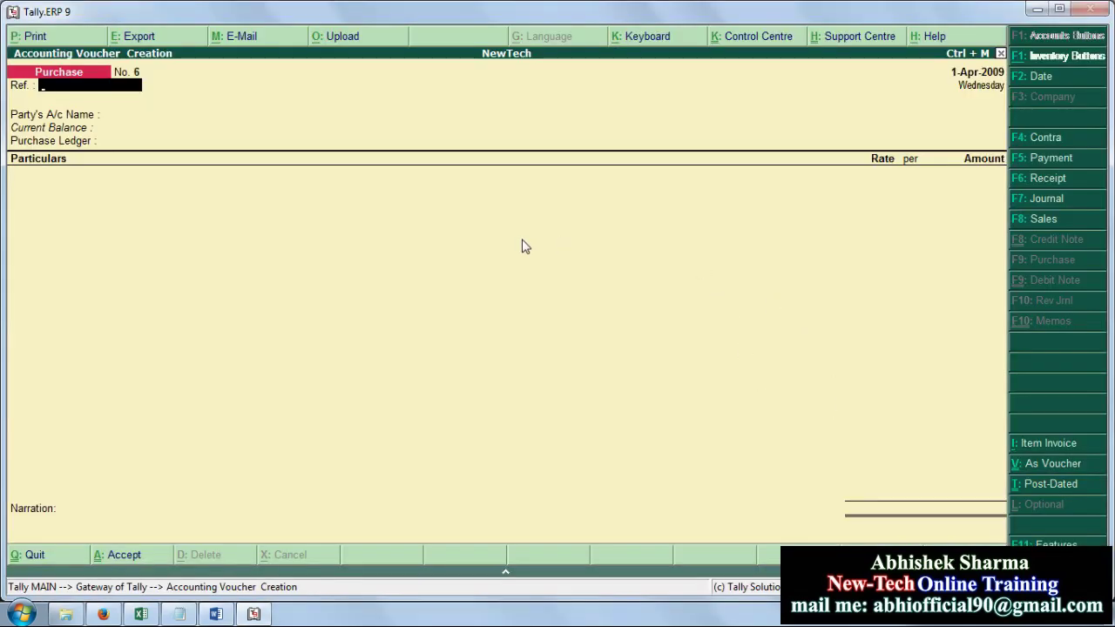
{"action": "left_click", "coordinate": [1043, 444]}
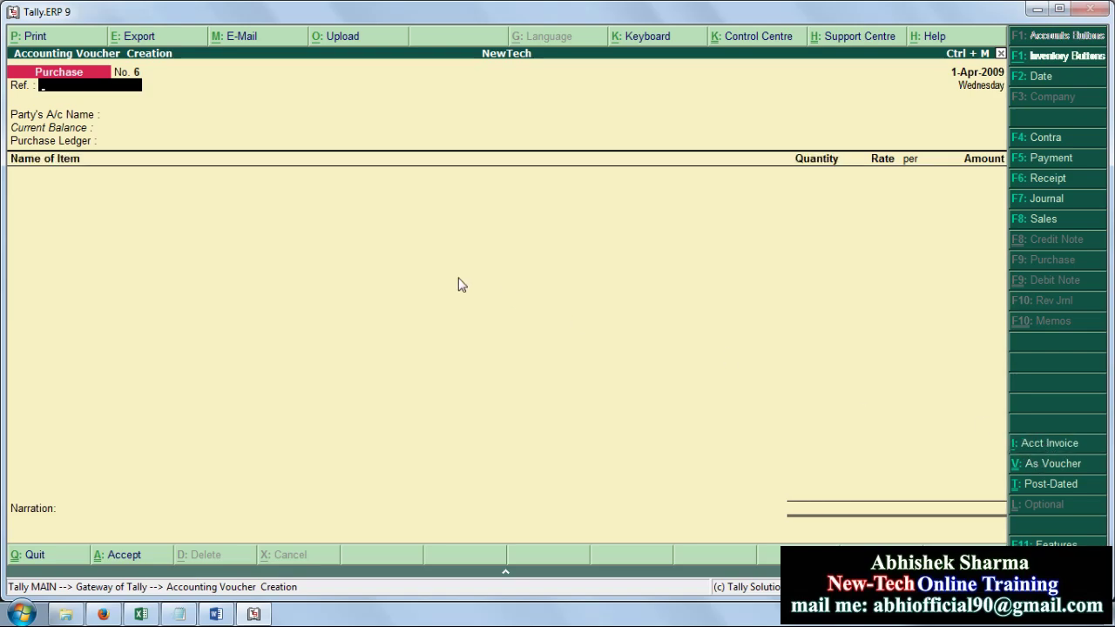
- Enter reference 106 in the purchase voucher, with Cash as the party account and Purchase A/c as the purchase ledger
{"action": "key", "text": "alt+Tab"}
{"action": "key", "text": "alt+Tab"}
{"action": "type", "text": "106"}
{"action": "key", "text": "Return"}
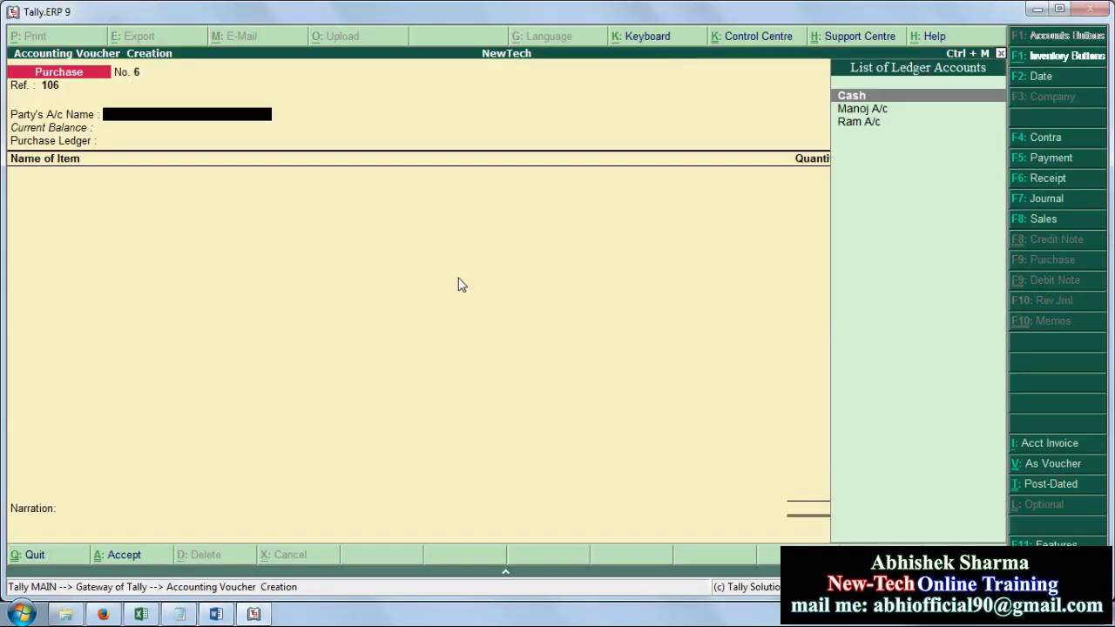
{"action": "key", "text": "Return"}
{"action": "key", "text": "Return"}
{"action": "key", "text": "Return"}
{"action": "key", "text": "Return"}
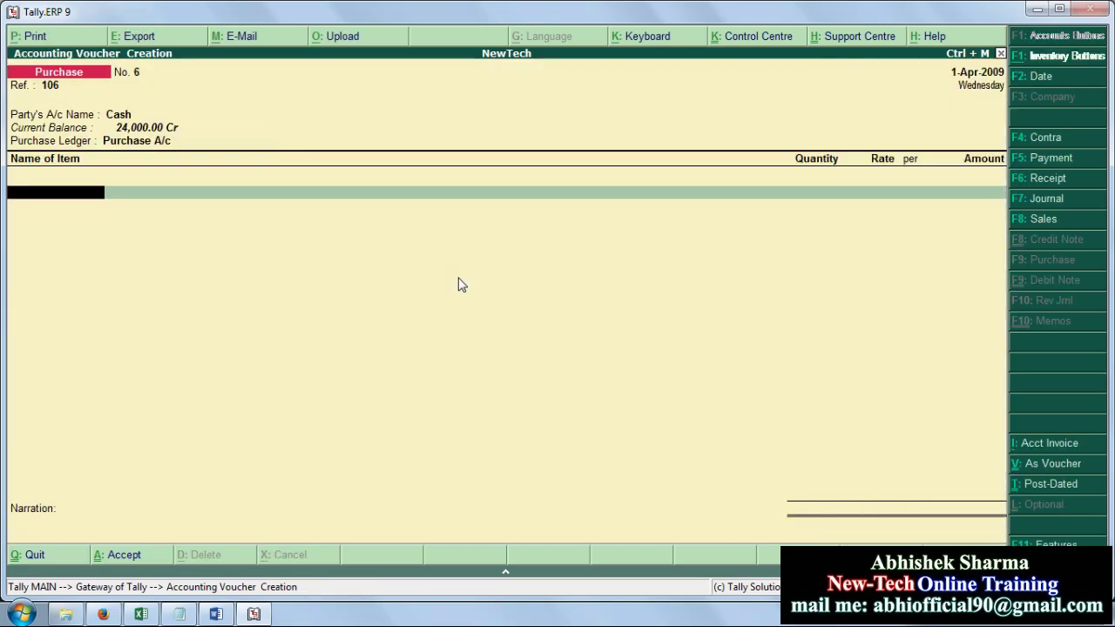
- Add the Nokia Mobiles item to the purchase voucher with a quantity of 10 Pcs
{"action": "key", "text": "Down"}
{"action": "key", "text": "Return"}
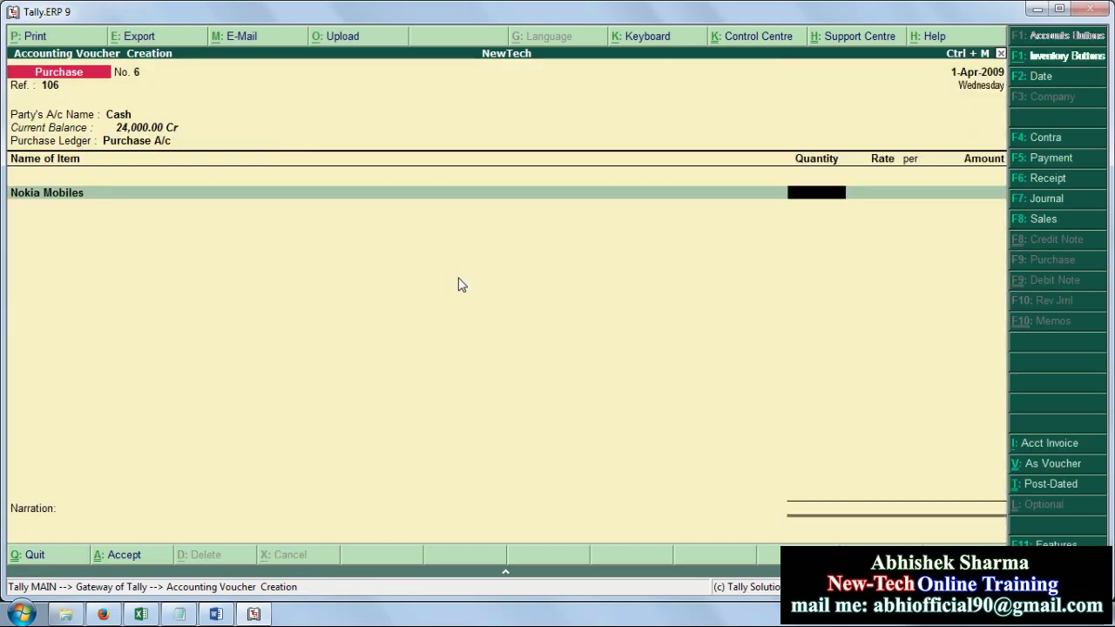
{"action": "type", "text": "10"}
{"action": "key", "text": "Return"}
- Set the Nokia Mobiles rate to 15000 per Pcs, end the item list, leave the narration empty, and accept the voucher
{"action": "key", "text": "alt+Tab"}
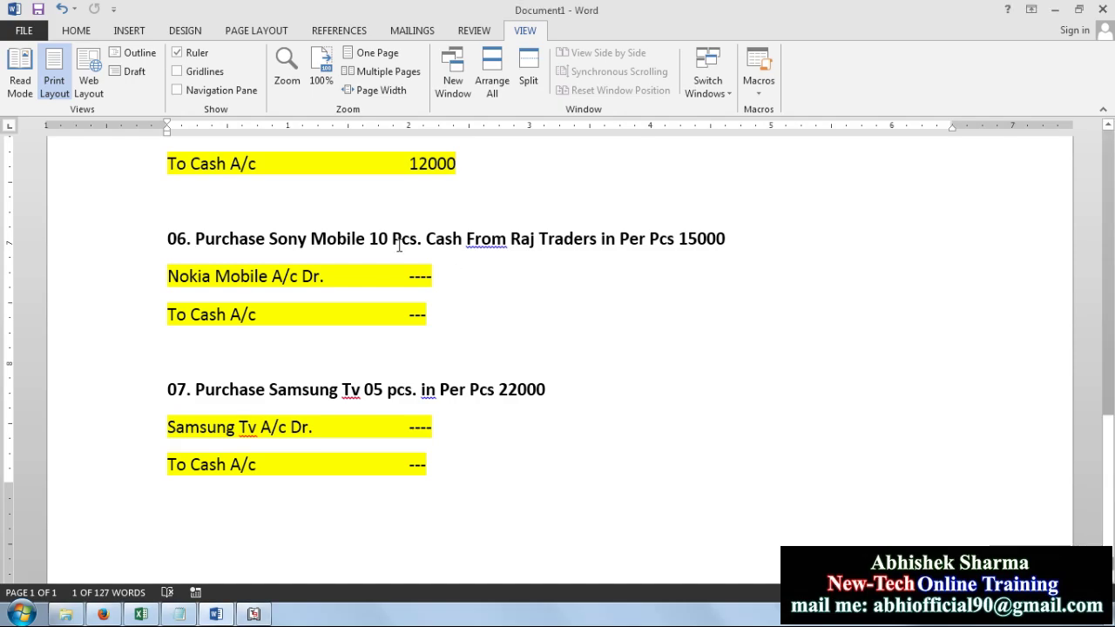
{"action": "key", "text": "alt+Tab"}
{"action": "type", "text": "15000"}
{"action": "key", "text": "Return"}
{"action": "key", "text": "Return"}
{"action": "key", "text": "Return"}
{"action": "key", "text": "Return"}
{"action": "key", "text": "Return"}
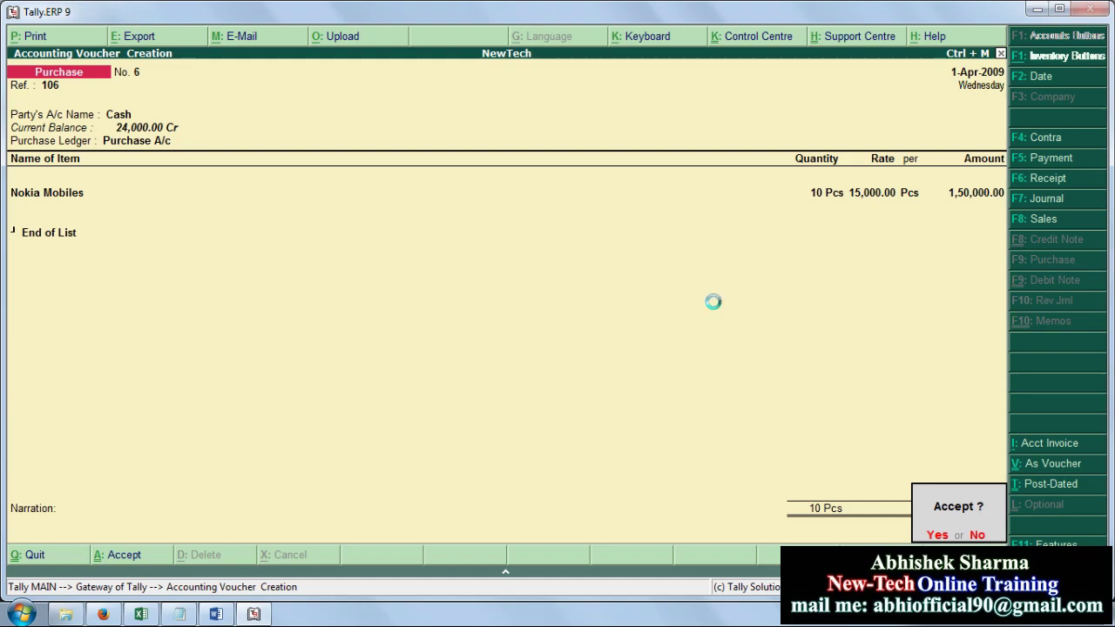
{"action": "key", "text": "Return"}
- Check transaction 07 in the Word document, switch back to Tally.ERP 9, and quit purchase voucher entry
{"action": "key", "text": "alt+Tab"}
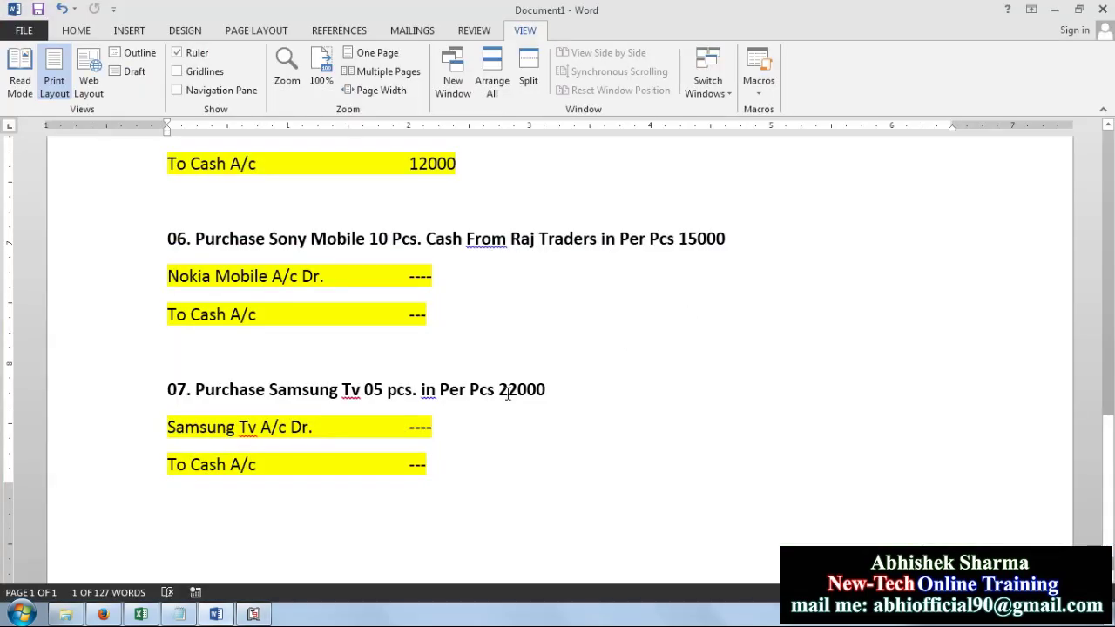
{"action": "scroll", "coordinate": [444, 432], "scroll_direction": "down", "scroll_amount": 1}
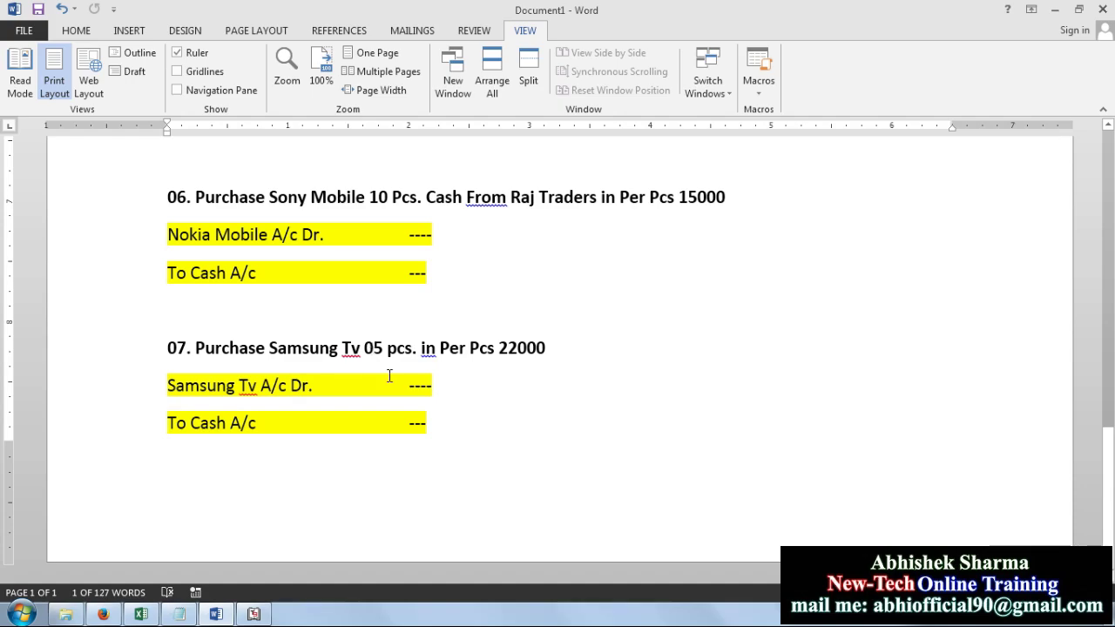
{"action": "key", "text": "alt+Tab"}
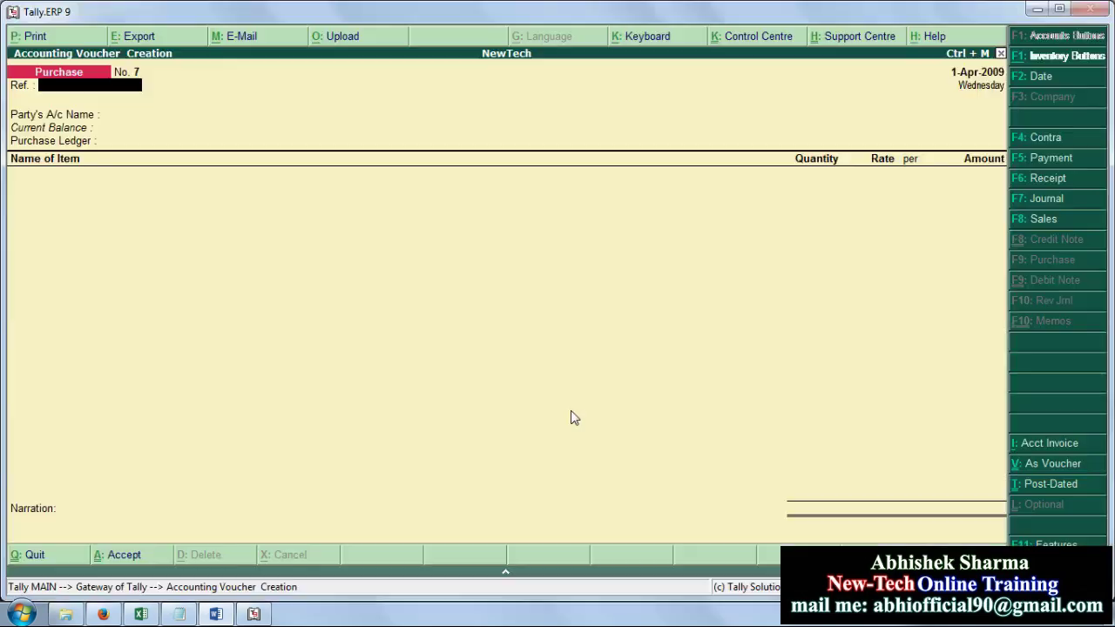
{"action": "key", "text": "Escape"}
{"action": "key", "text": "y"}
- Create a single stock group named Samsung under Primary without an alias, and return to the inventory masters
{"action": "key", "text": "Down"}
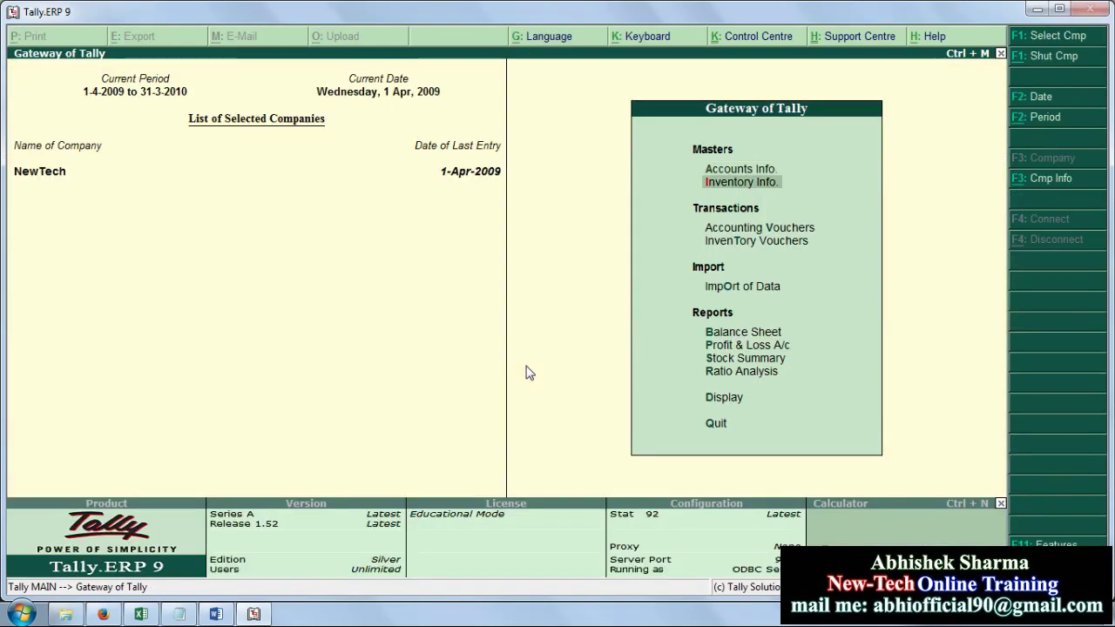
{"action": "key", "text": "Return"}
{"action": "key", "text": "Return"}
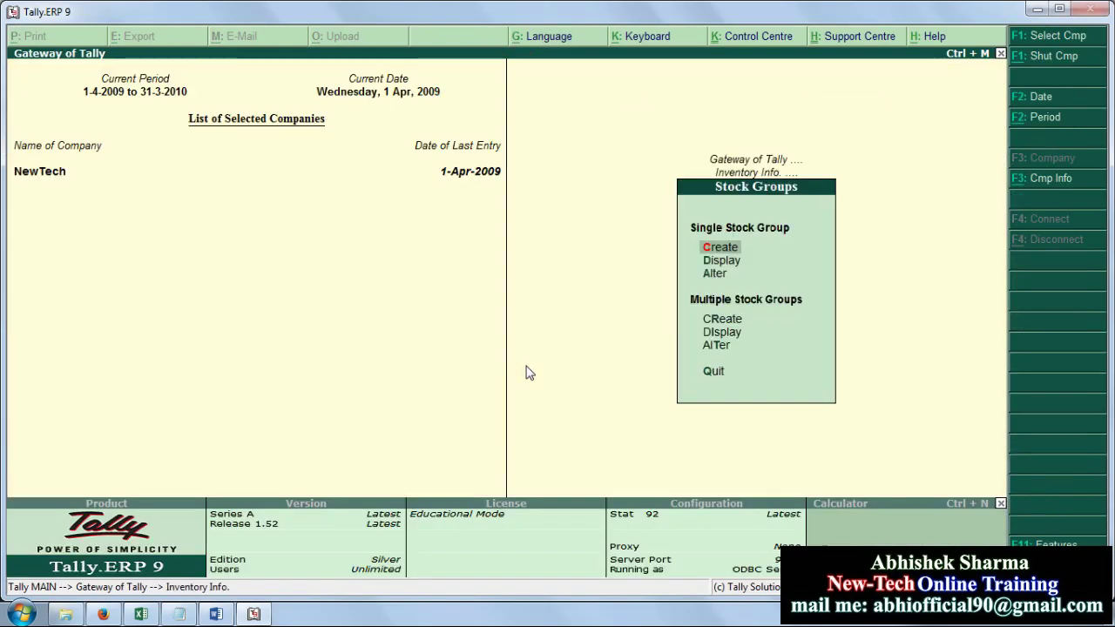
{"action": "key", "text": "Return"}
{"action": "type", "text": "Samsung"}
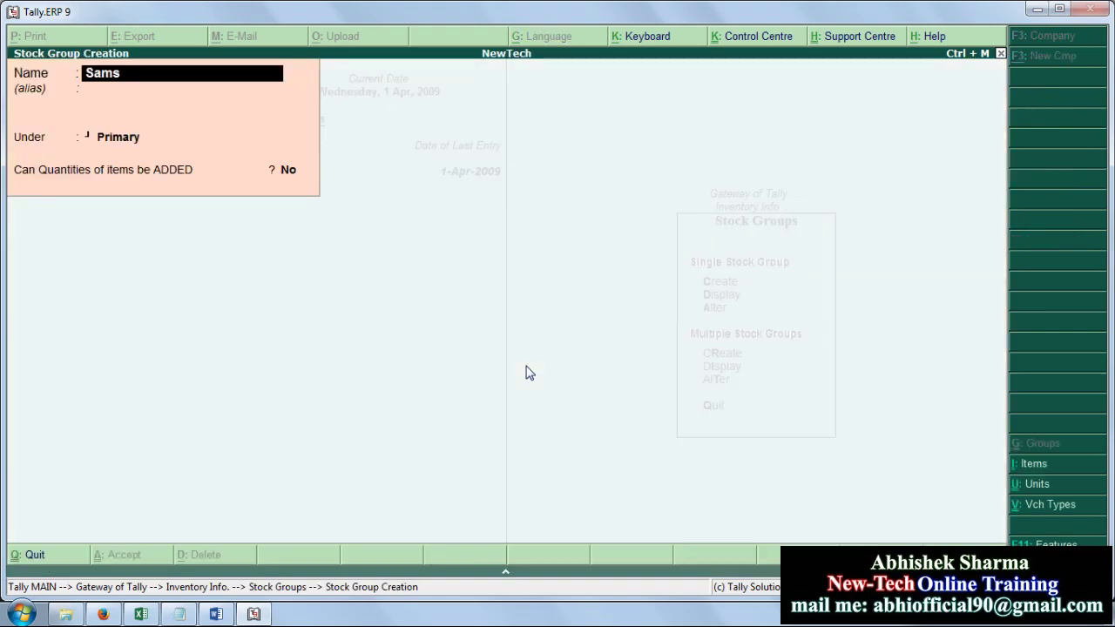
{"action": "key", "text": "Return"}
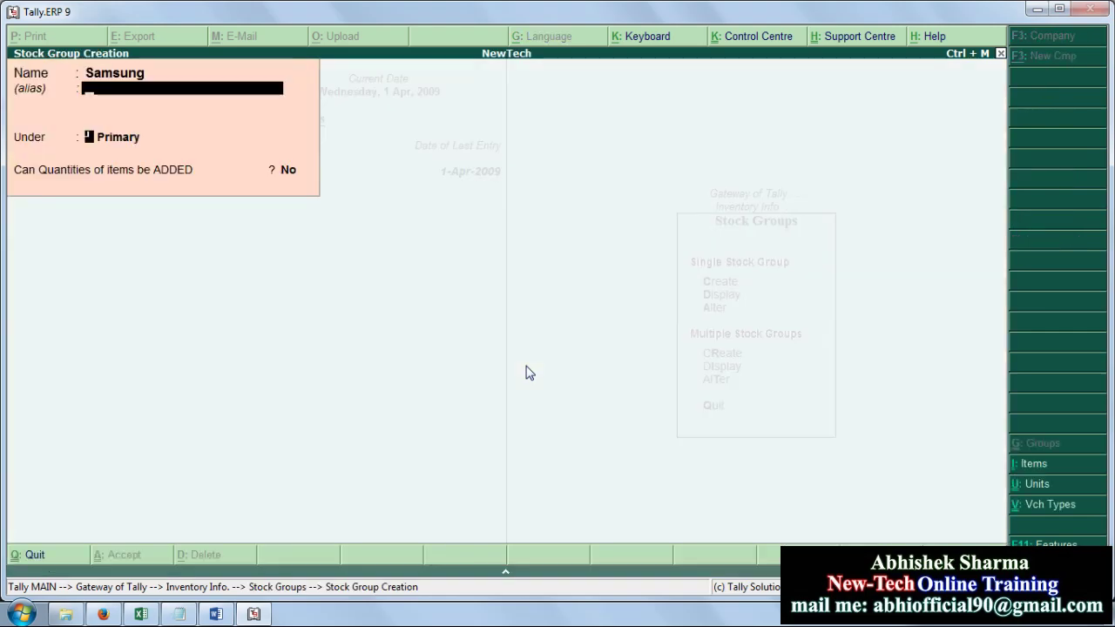
{"action": "key", "text": "Return"}
{"action": "key", "text": "Return"}
{"action": "key", "text": "Escape"}
{"action": "key", "text": "Escape"}
- Start a new single stock item named Samsung Tv without an alias and place it under the Samsung stock group
{"action": "key", "text": "Down"}
{"action": "key", "text": "Down"}
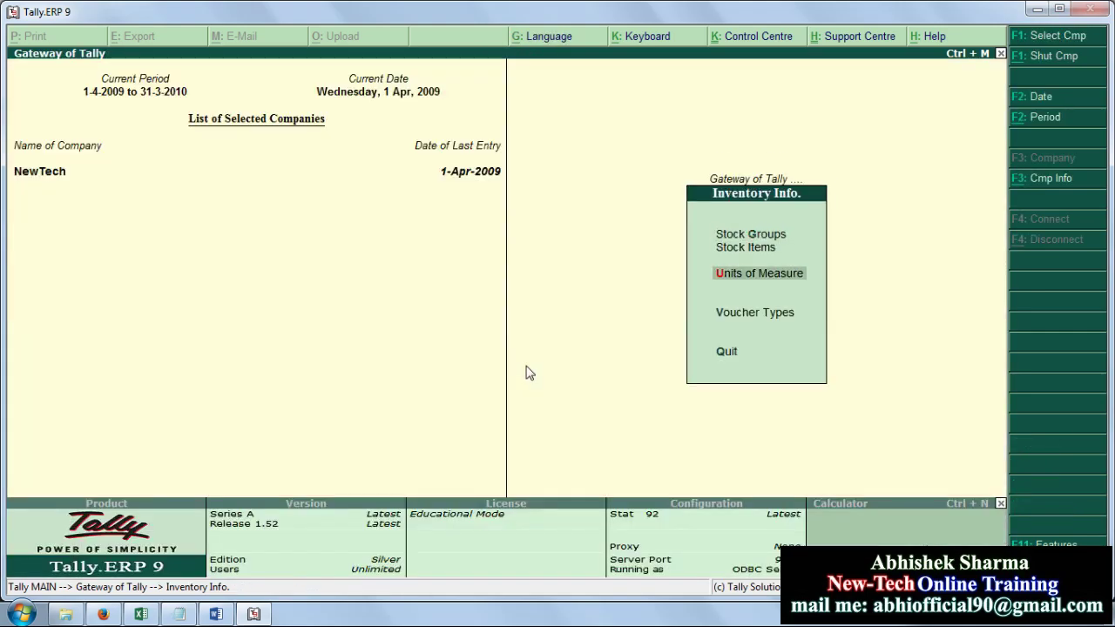
{"action": "key", "text": "Up"}
{"action": "key", "text": "Return"}
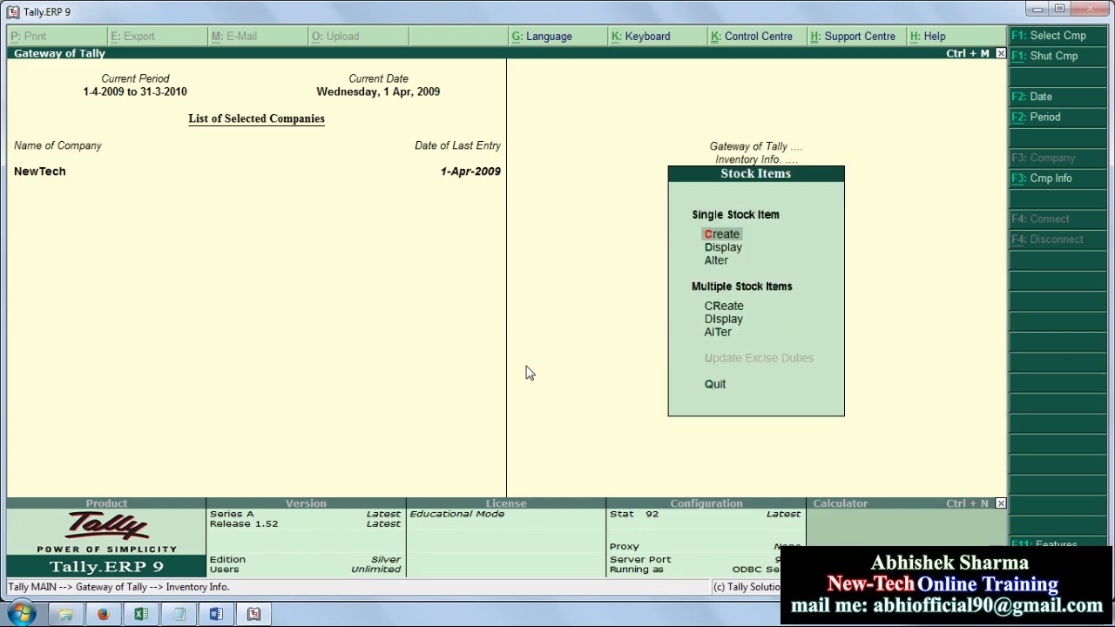
{"action": "key", "text": "Return"}
{"action": "type", "text": "Sam"}
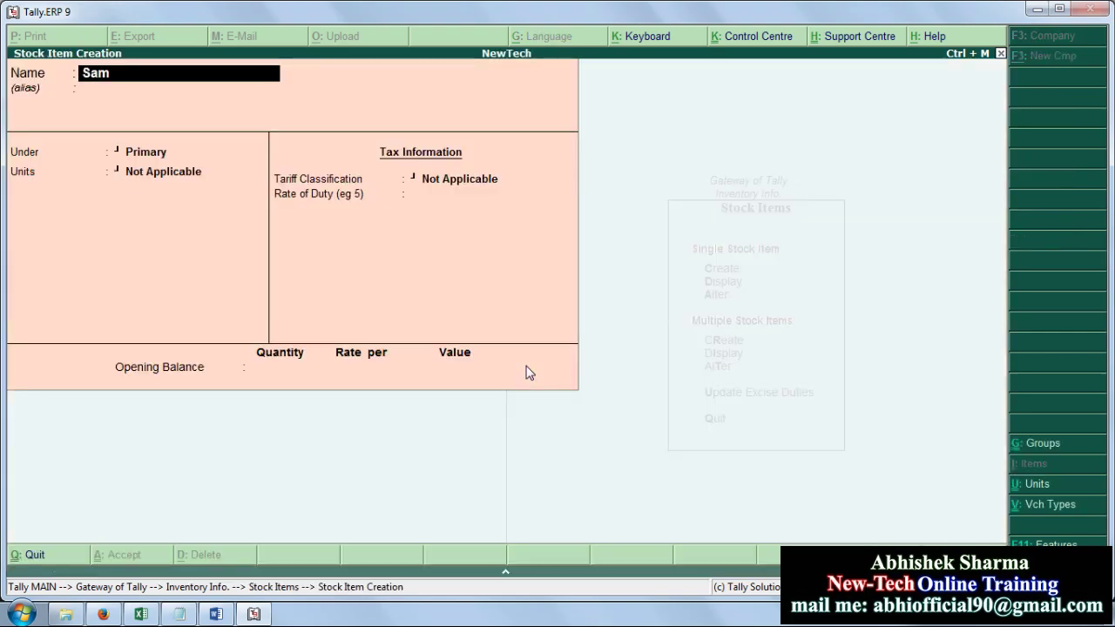
{"action": "type", "text": "sung Tv"}
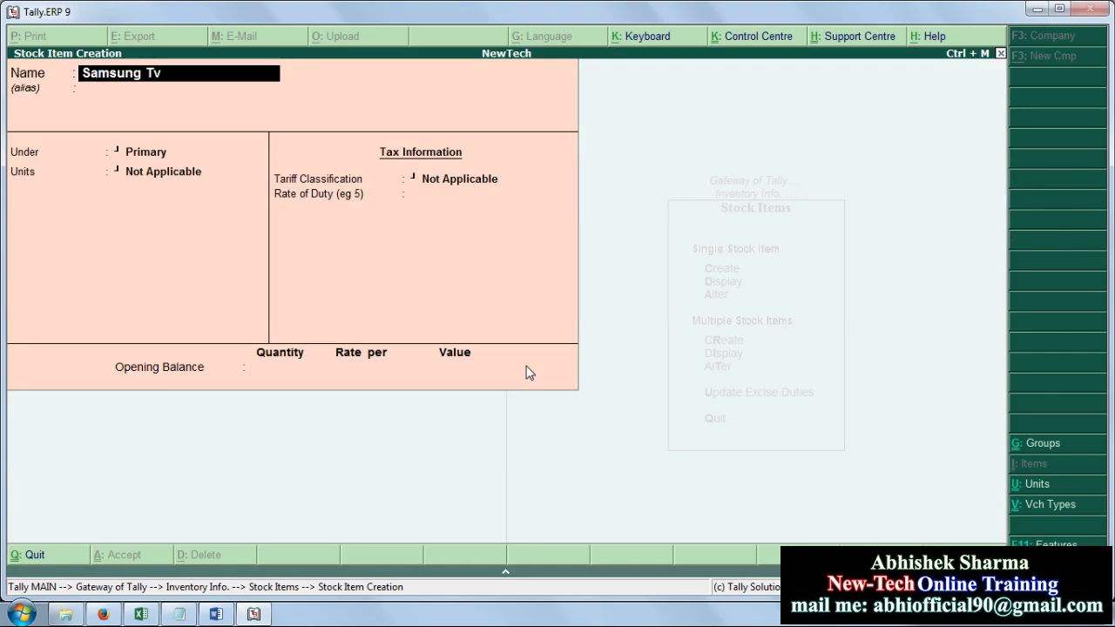
{"action": "key", "text": "Return"}
{"action": "key", "text": "Return"}
{"action": "key", "text": "Down"}
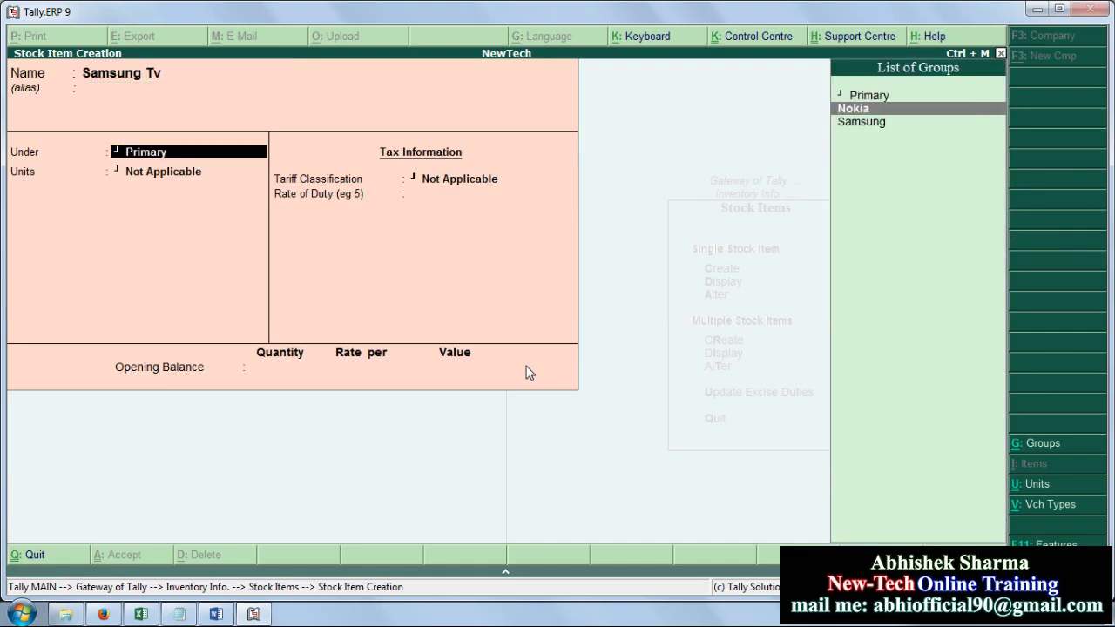
{"action": "key", "text": "Down"}
{"action": "key", "text": "Return"}
- Set the Samsung Tv item's unit to Pcs, keep the remaining details at their defaults, save it, and return to the Gateway of Tally
{"action": "key", "text": "Down"}
{"action": "key", "text": "Return"}
{"action": "key", "text": "Return"}
{"action": "key", "text": "Return"}
{"action": "key", "text": "Return"}
{"action": "key", "text": "Return"}
{"action": "key", "text": "Escape"}
{"action": "key", "text": "Return"}
{"action": "key", "text": "Escape"}
{"action": "key", "text": "Escape"}
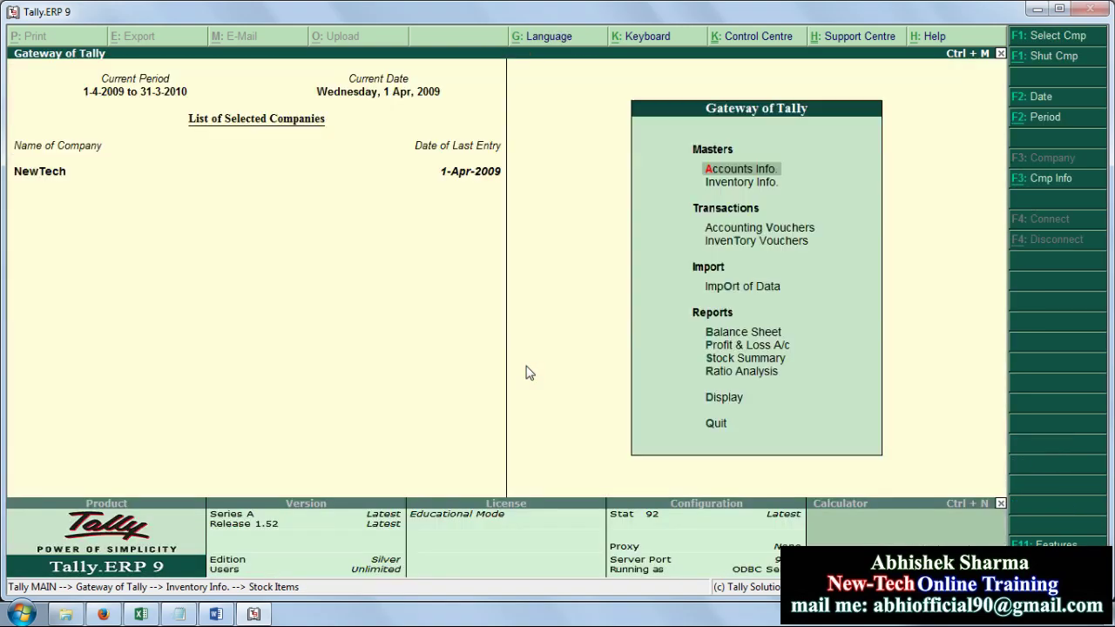
- Open a new purchase voucher with reference 107, party account Cash and purchase ledger Purchase A/c
{"action": "key", "text": "Down"}
{"action": "key", "text": "Return"}
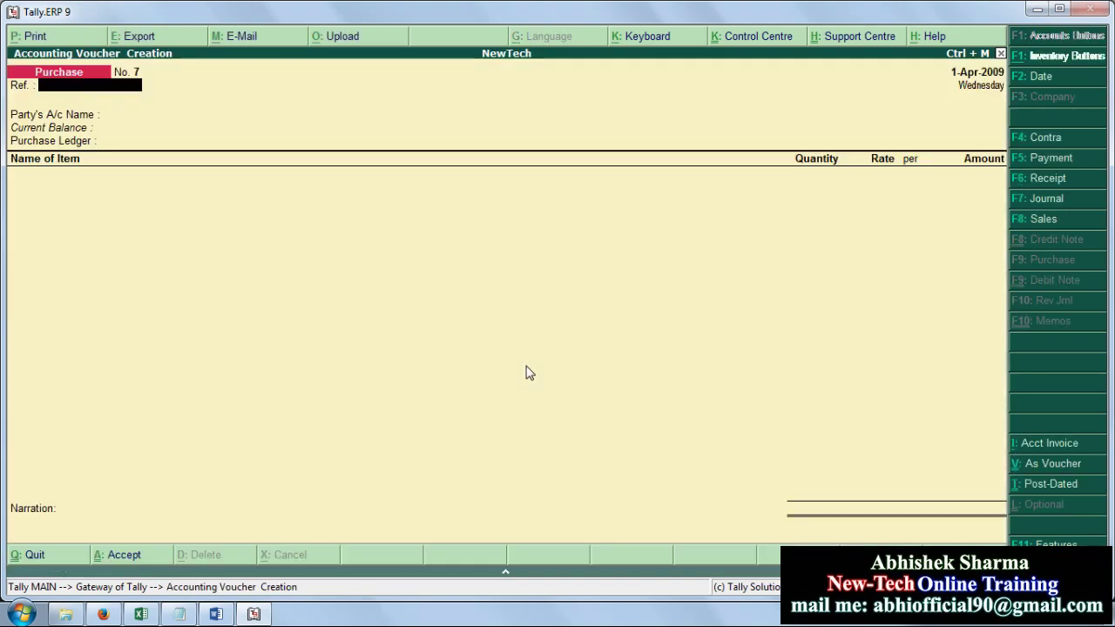
{"action": "key", "text": "alt+Tab"}
{"action": "key", "text": "alt+Tab"}
{"action": "type", "text": "107"}
{"action": "key", "text": "Return"}
{"action": "key", "text": "Return"}
{"action": "key", "text": "Return"}
{"action": "key", "text": "Return"}
{"action": "key", "text": "Return"}
{"action": "key", "text": "Return"}
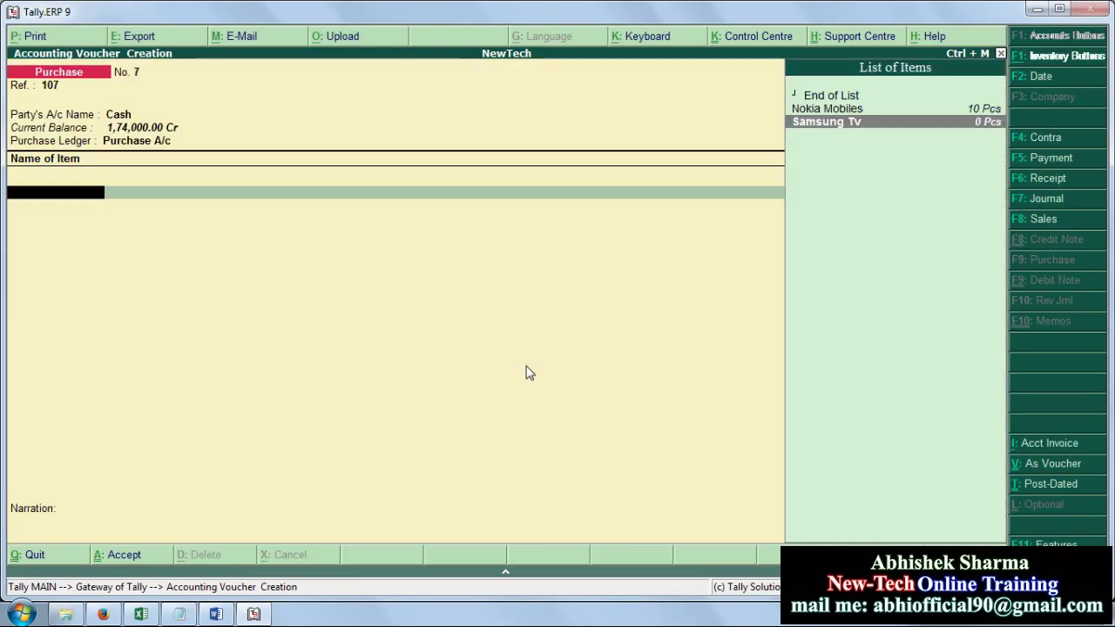
- Add the Samsung Tv item to the purchase voucher with a quantity of 5 Pcs at a rate of 22000
{"action": "key", "text": "Return"}
{"action": "type", "text": "5"}
{"action": "key", "text": "Return"}
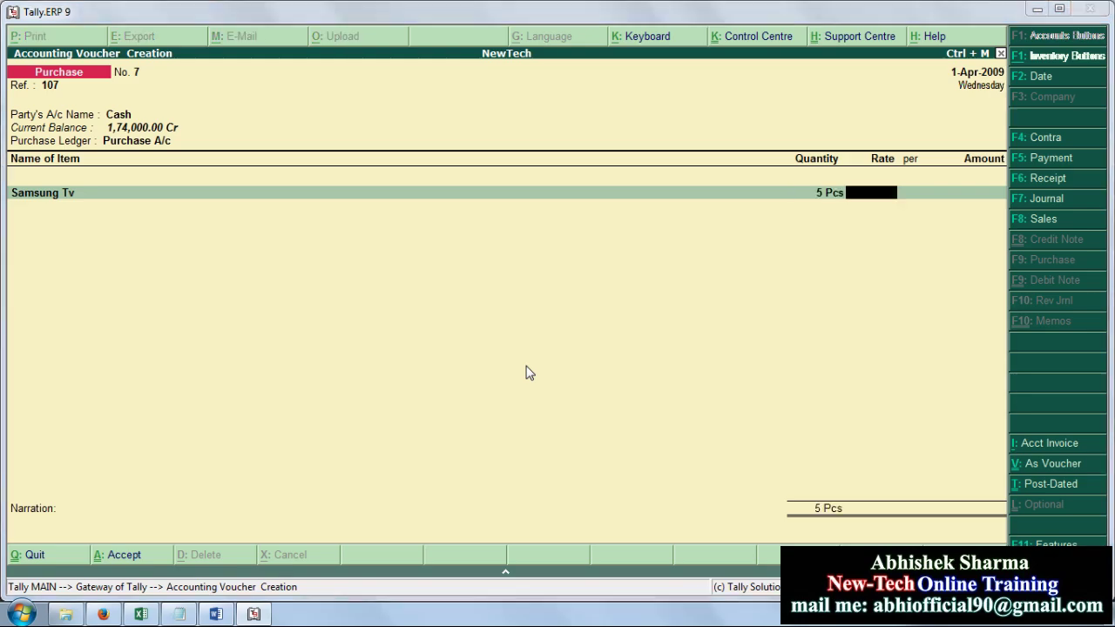
{"action": "key", "text": "alt+Tab"}
{"action": "key", "text": "alt+Tab"}
{"action": "type", "text": "22000"}
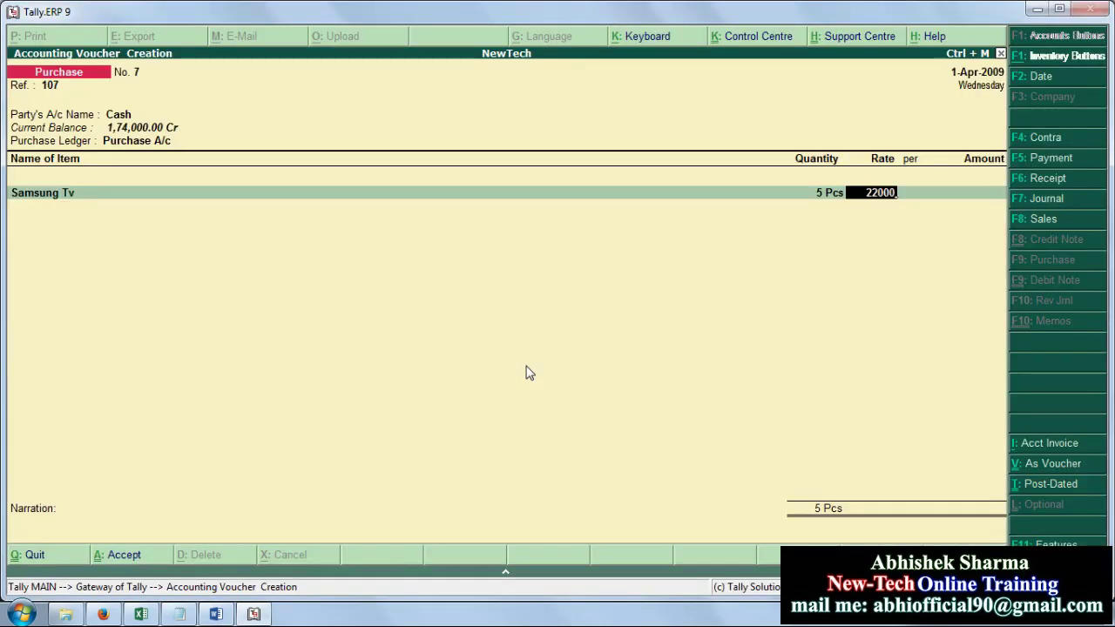
{"action": "key", "text": "Return"}
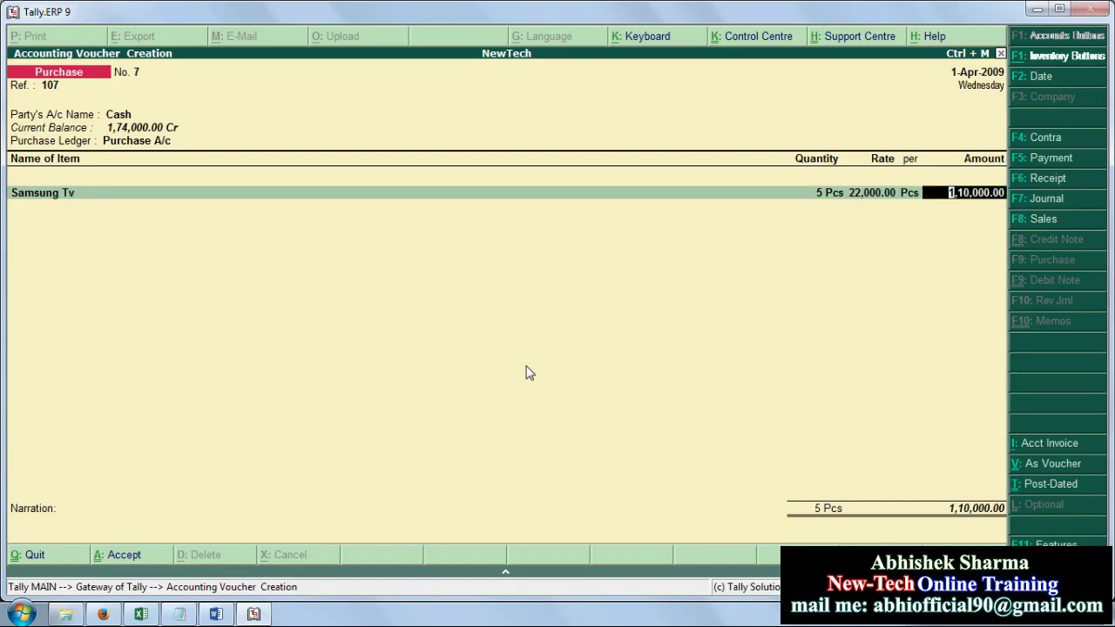
- Keep the calculated Samsung Tv amount, end the item list, leave the narration empty, and accept the purchase voucher
{"action": "key", "text": "Return"}
{"action": "key", "text": "Return"}
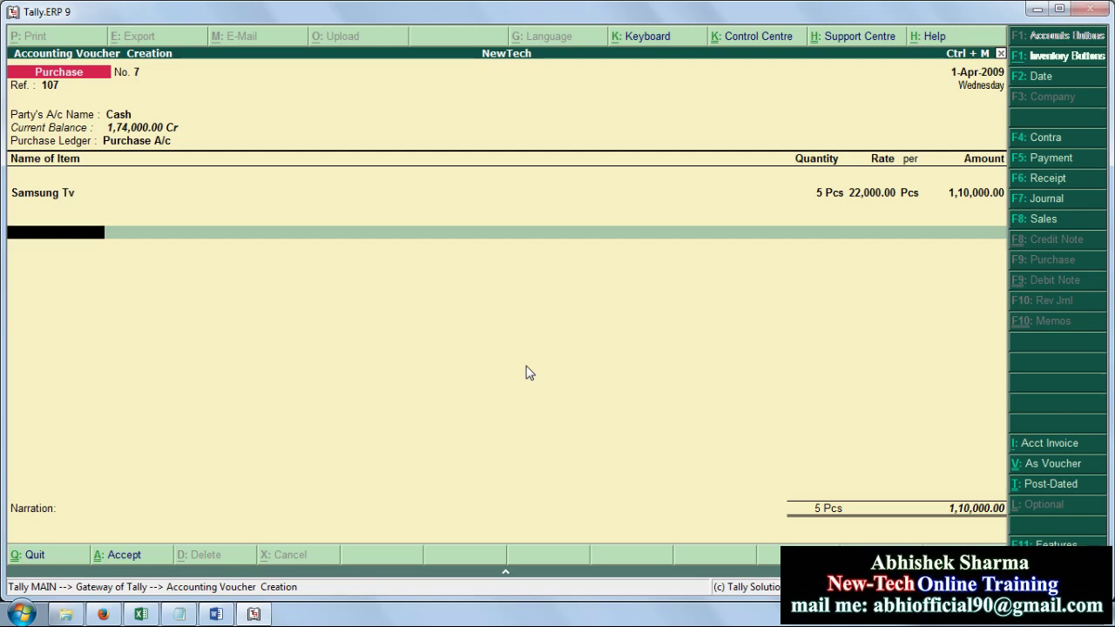
{"action": "key", "text": "Return"}
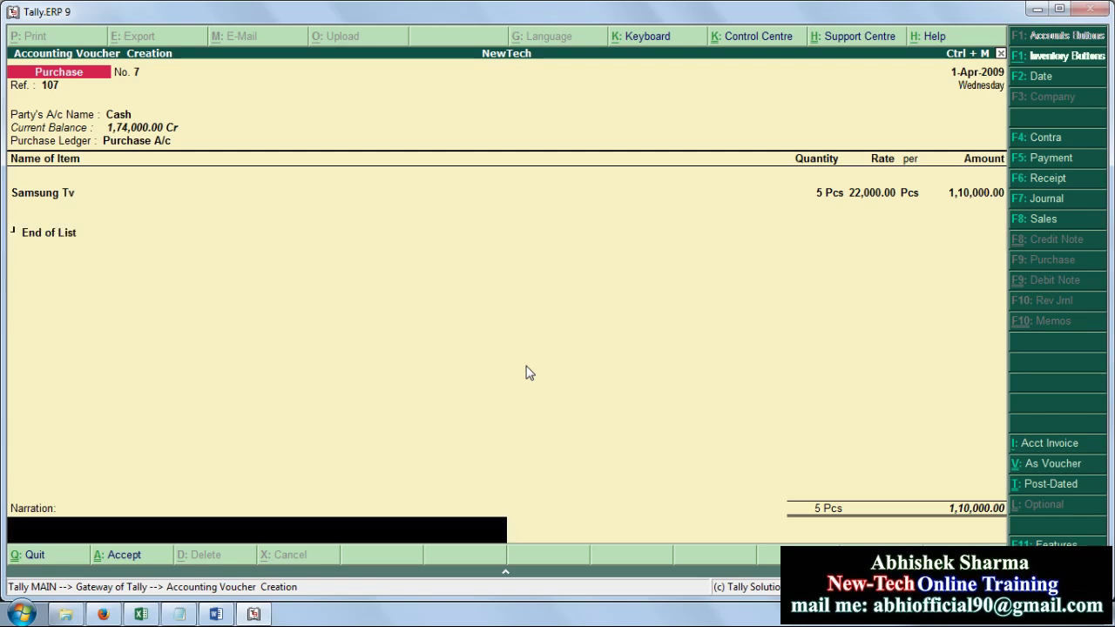
{"action": "key", "text": "Return"}
{"action": "key", "text": "Return"}
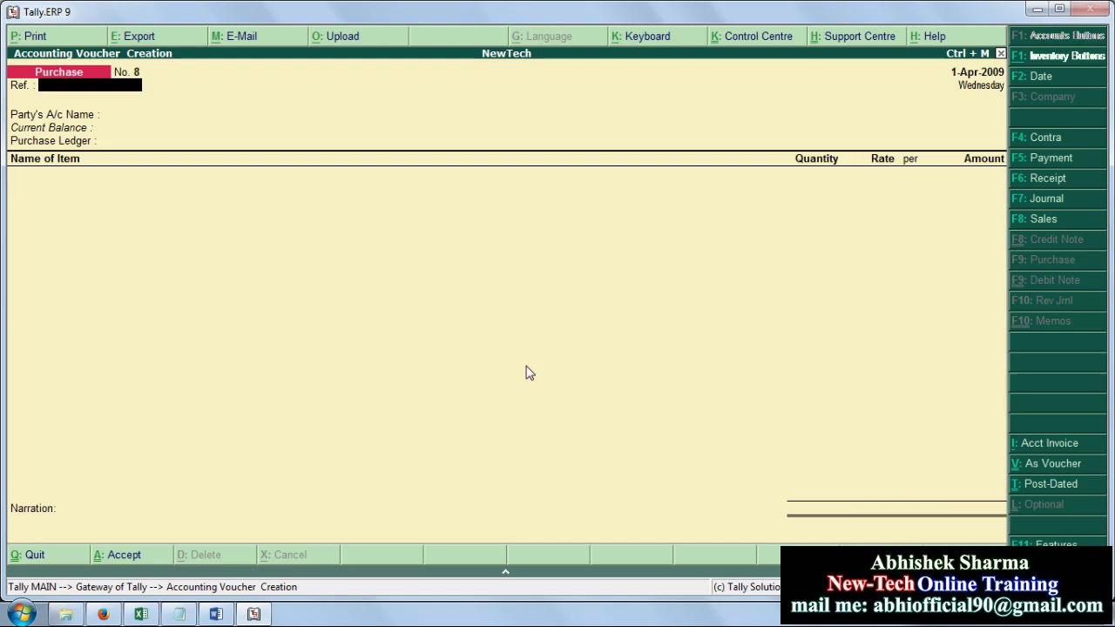
- Review the purchase transactions in the Word document, clearing its text selection, and switch back to Tally.ERP 9
{"action": "key", "text": "alt+Tab"}
{"action": "scroll", "coordinate": [487, 309], "scroll_direction": "up", "scroll_amount": 5}
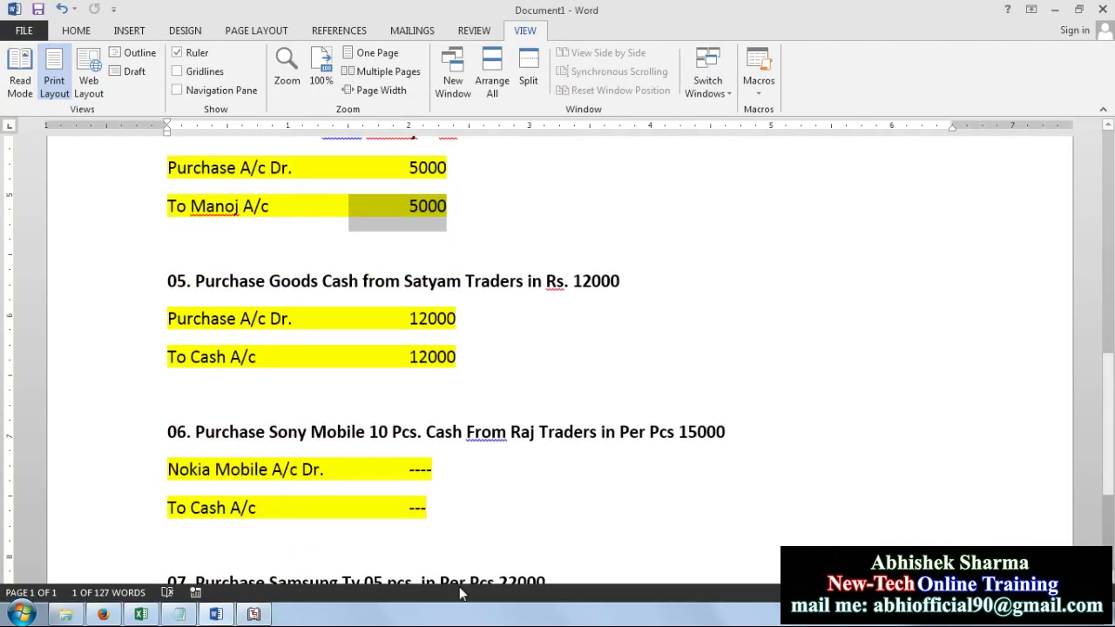
{"action": "left_click", "coordinate": [579, 320]}
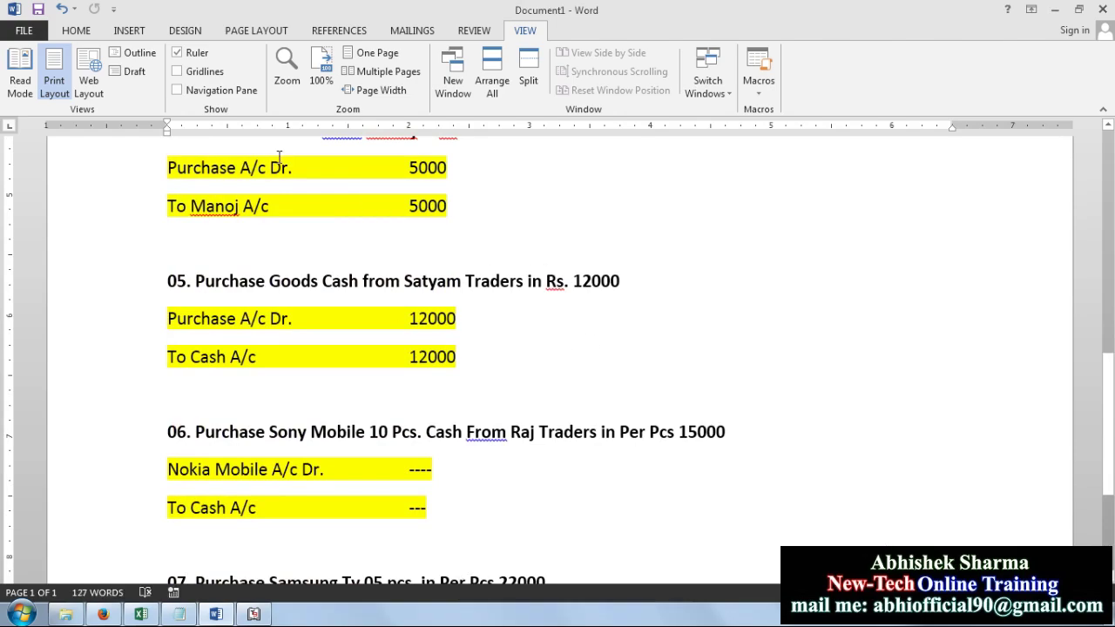
{"action": "key", "text": "alt+Tab"}
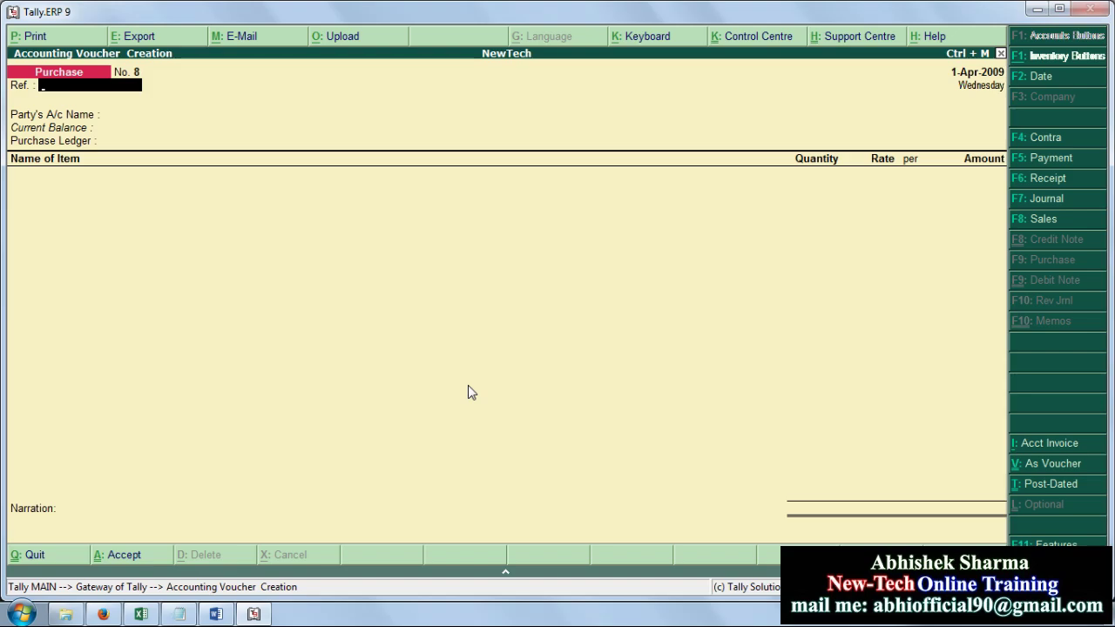
{"action": "right_click", "coordinate": [958, 614]}
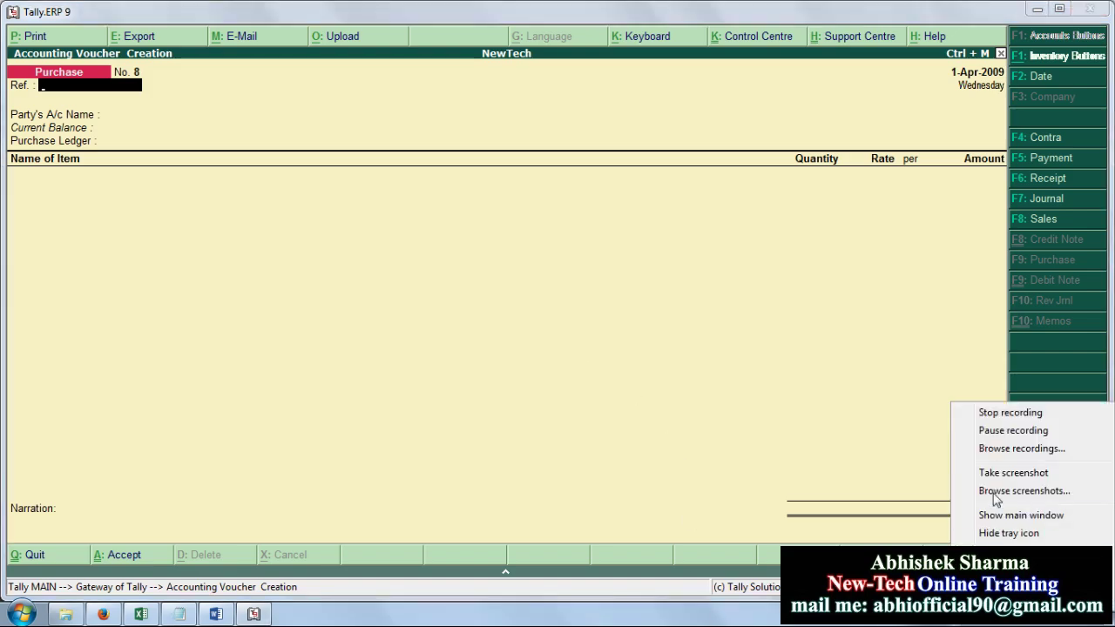